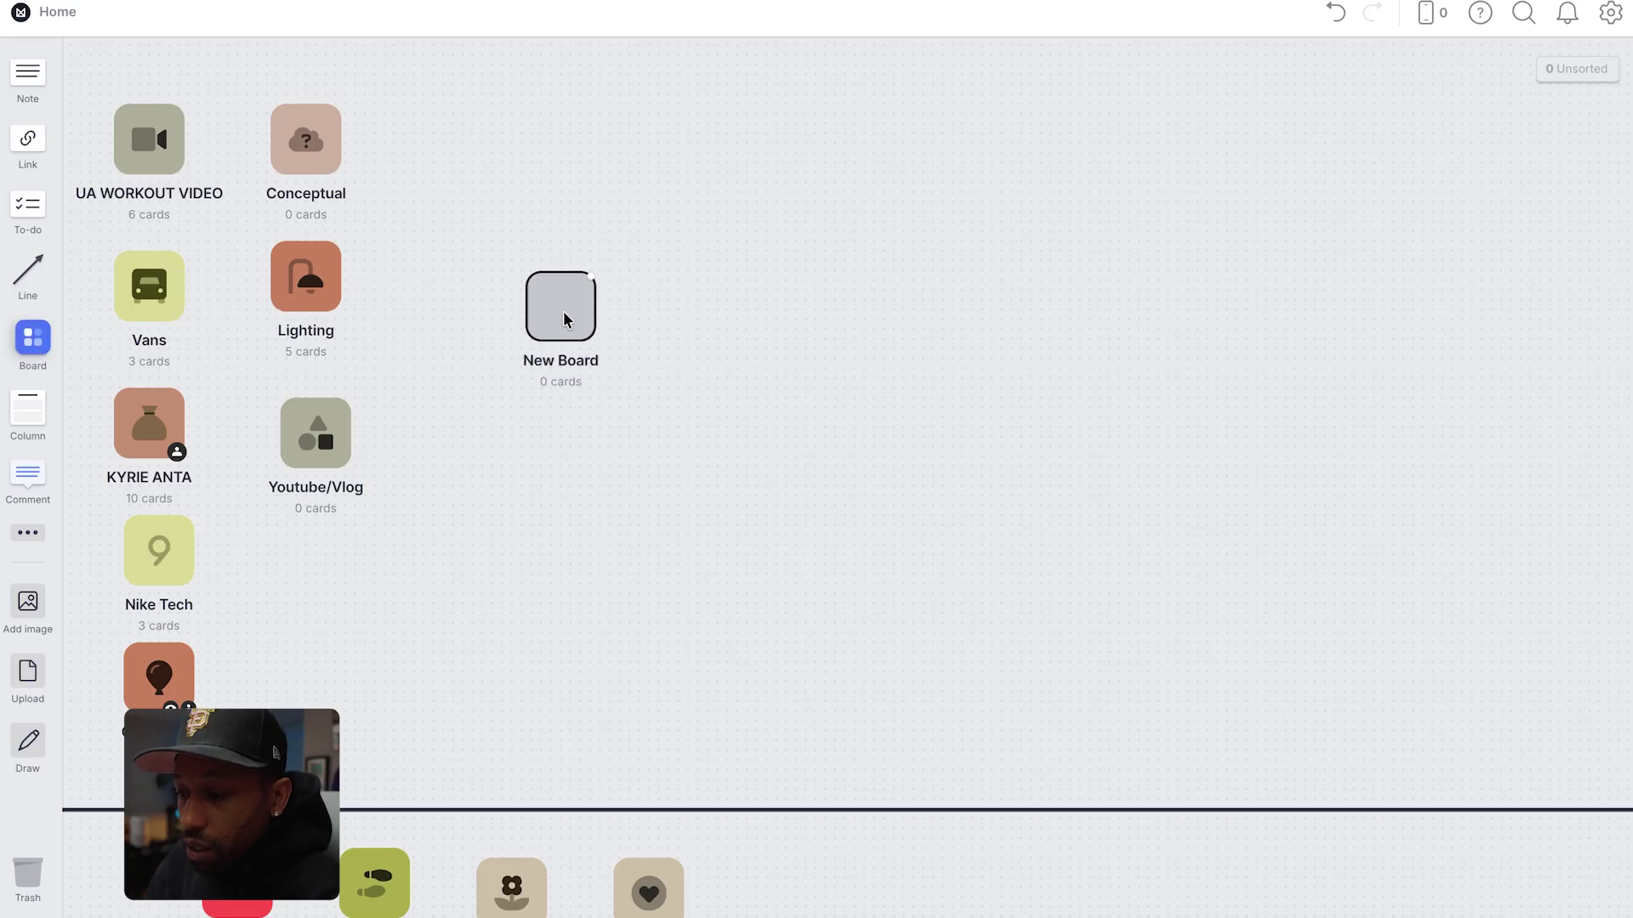
# Name the new board "Test Board" and open it.
pyautogui.write('Test')
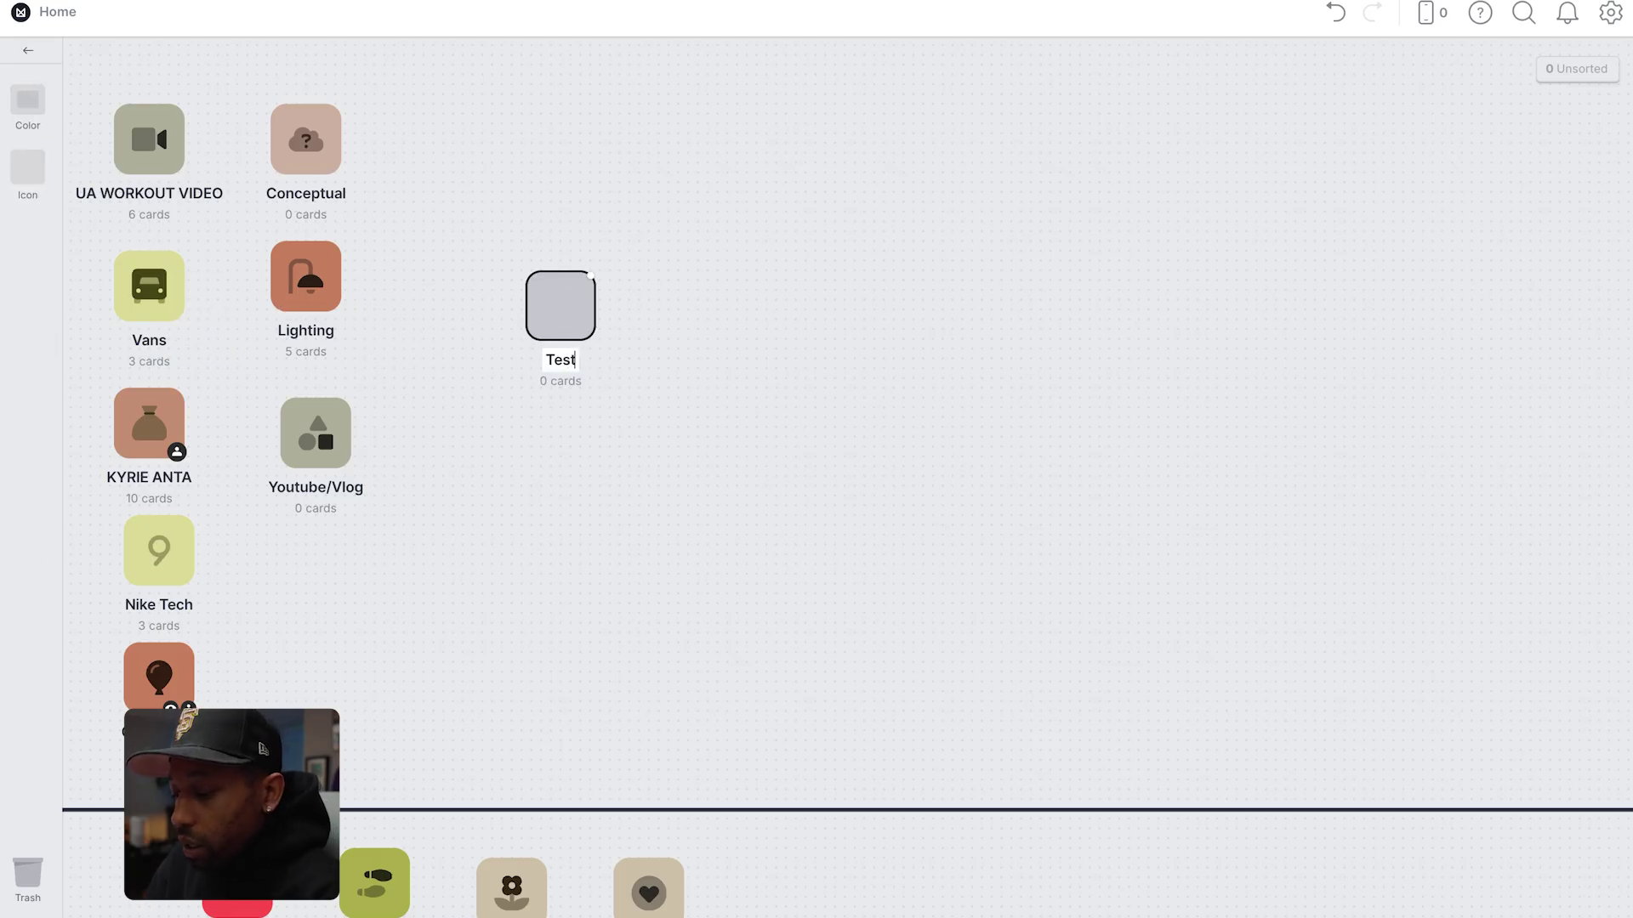
pyautogui.write(' Board')
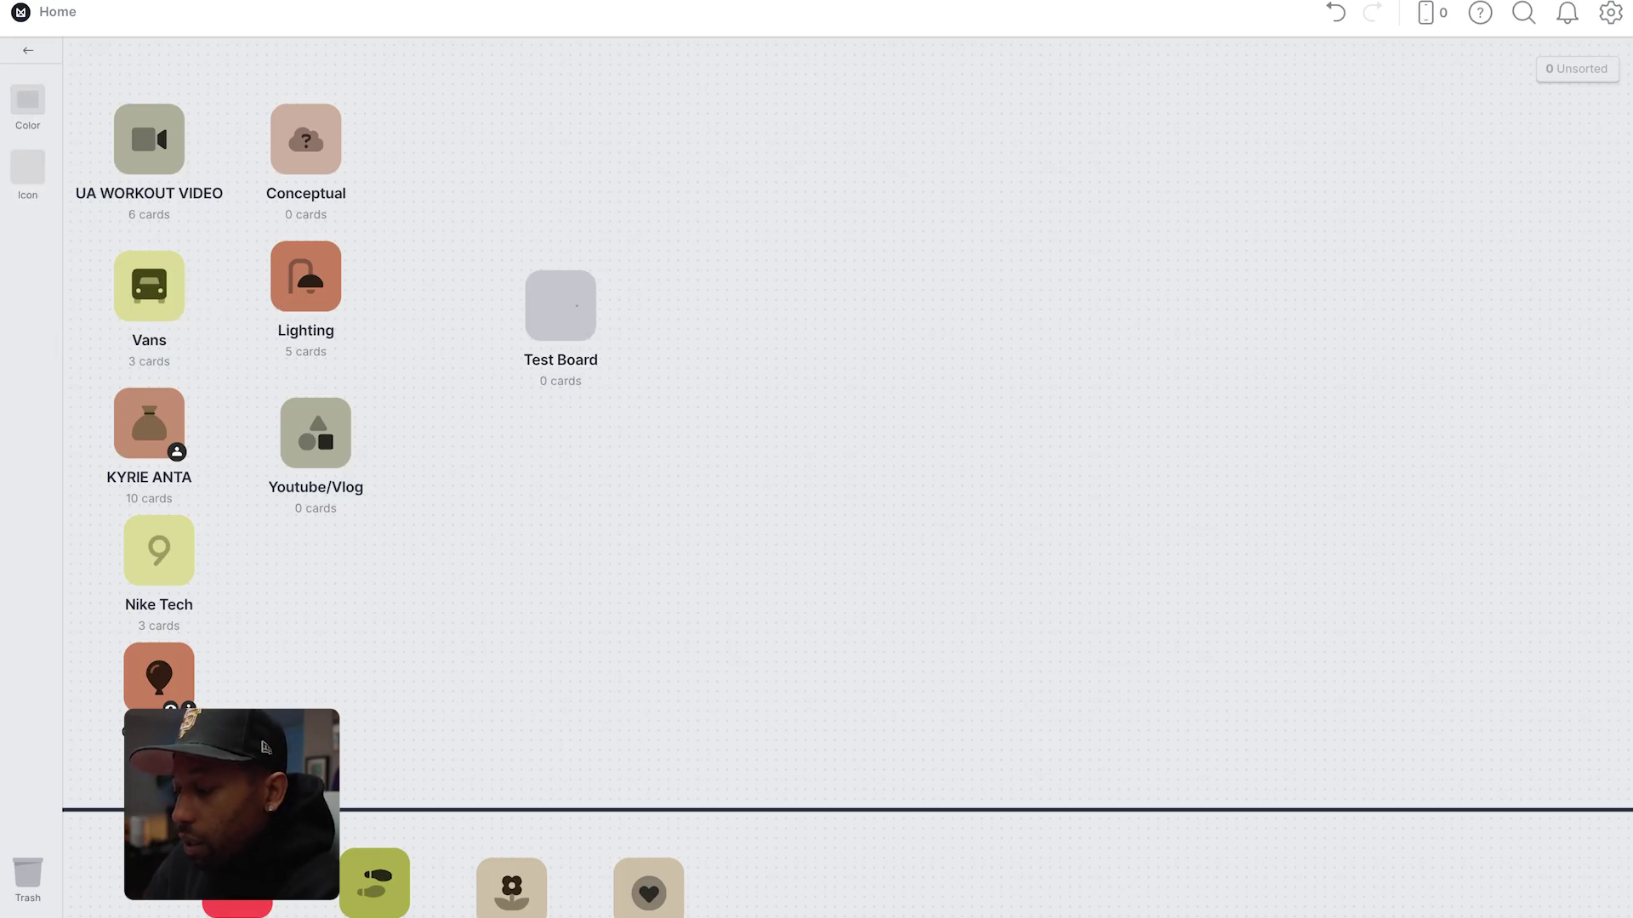
pyautogui.press('Return')
pyautogui.click(555, 318)
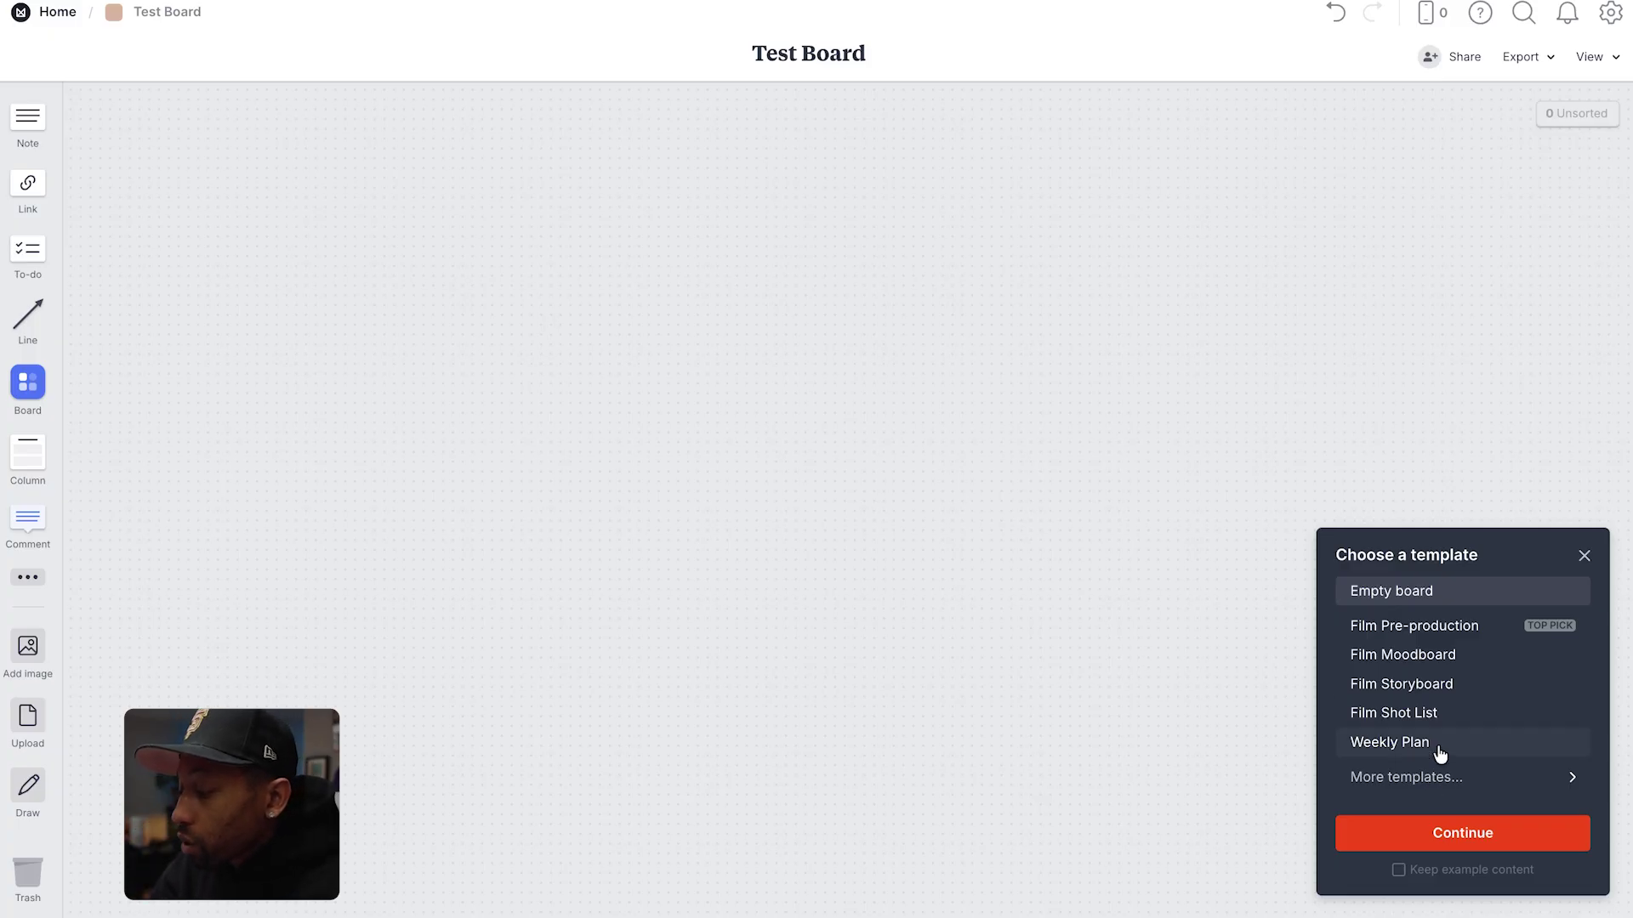
# Preview the Film Moodboard and Film Shot List templates, examining their example content.
pyautogui.click(1433, 662)
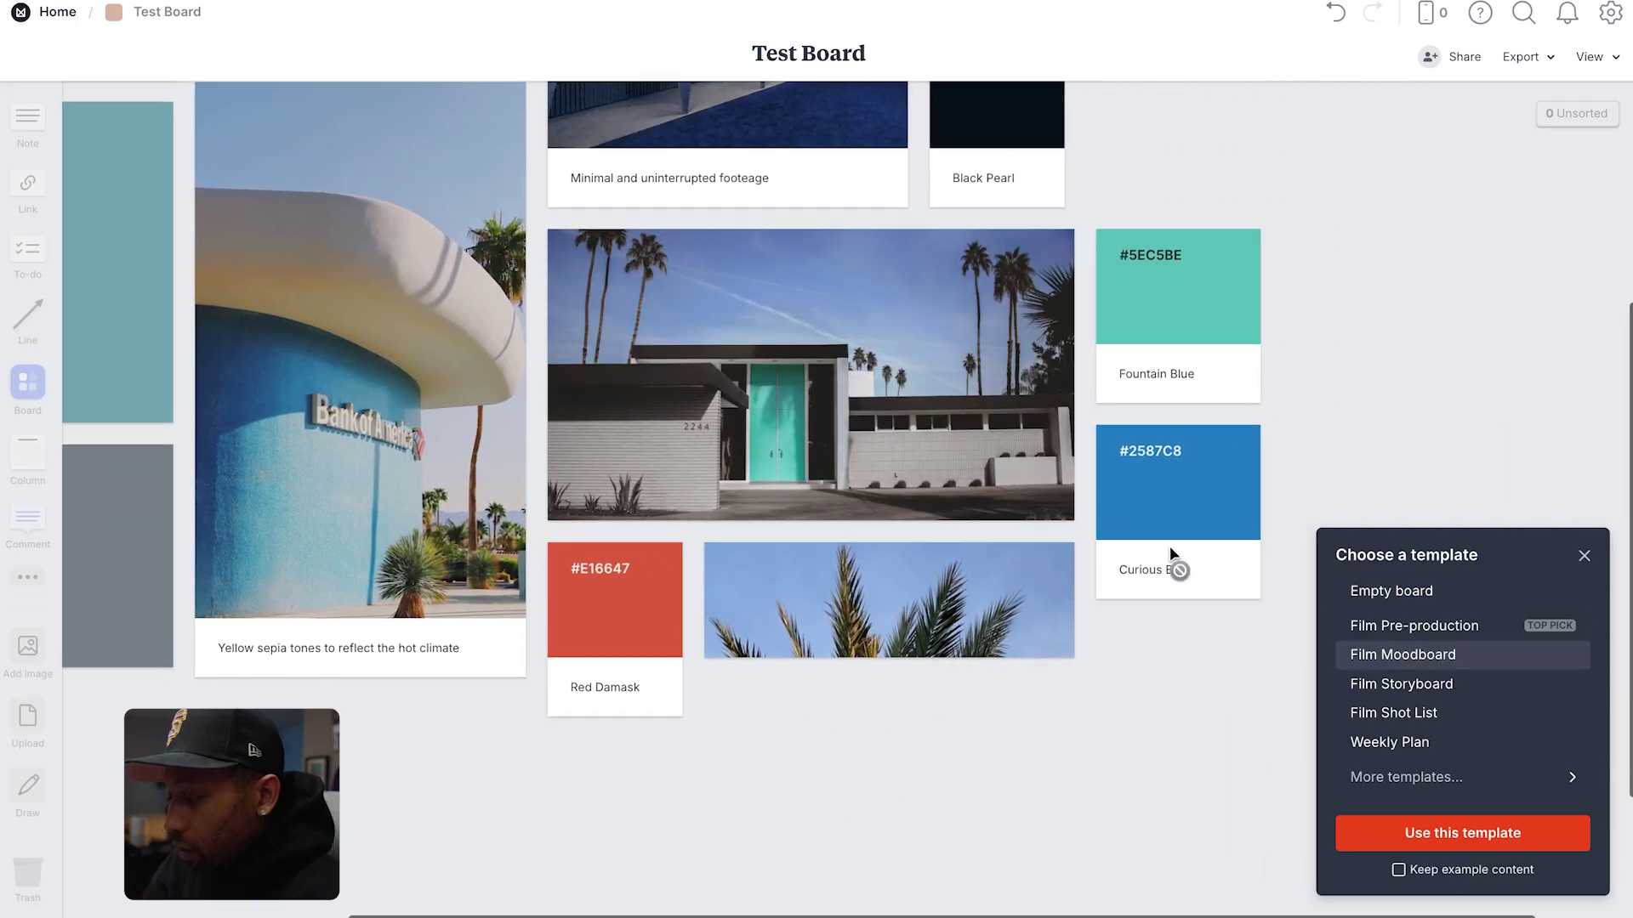
pyautogui.scroll(2, 1170, 553)
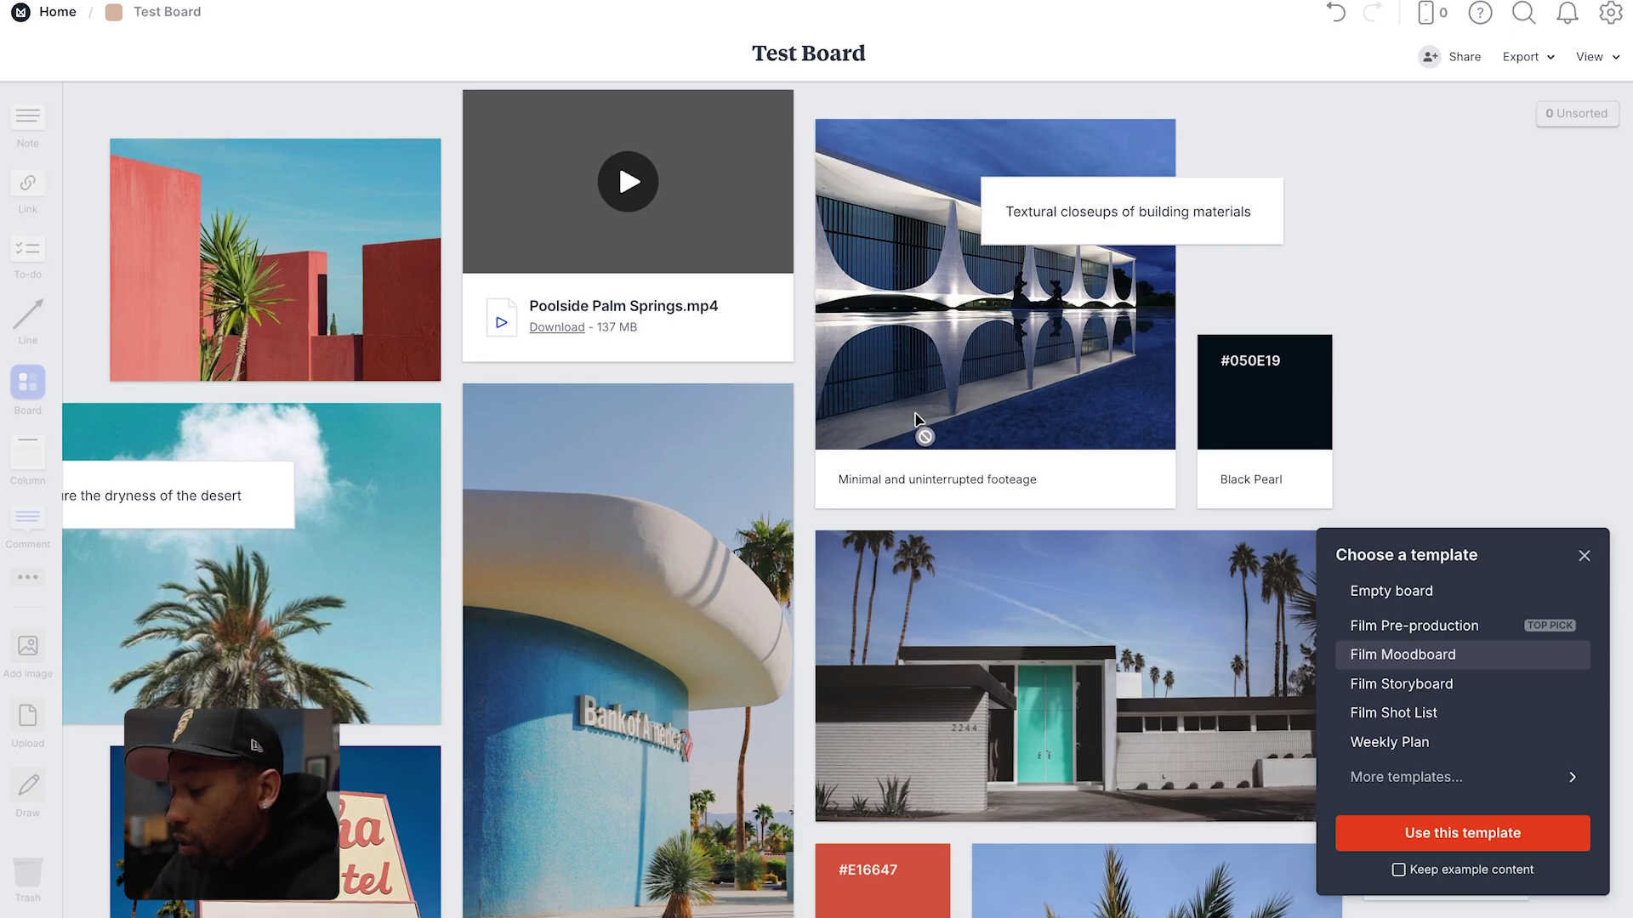
pyautogui.click(1399, 716)
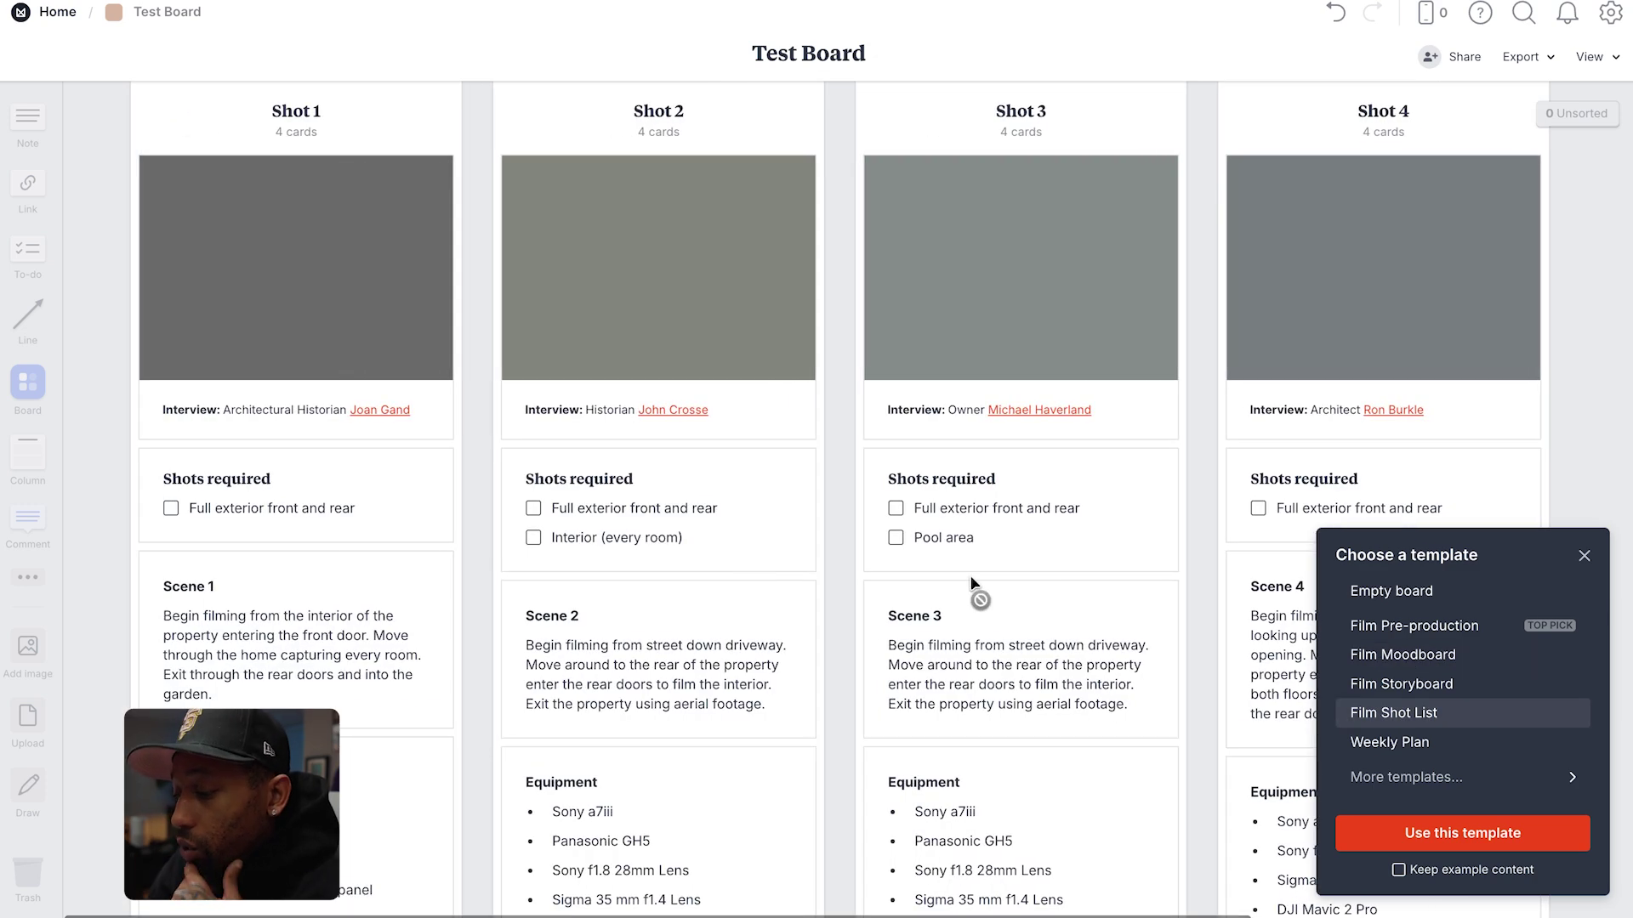
pyautogui.scroll(-2, 976, 593)
pyautogui.scroll(2, 976, 593)
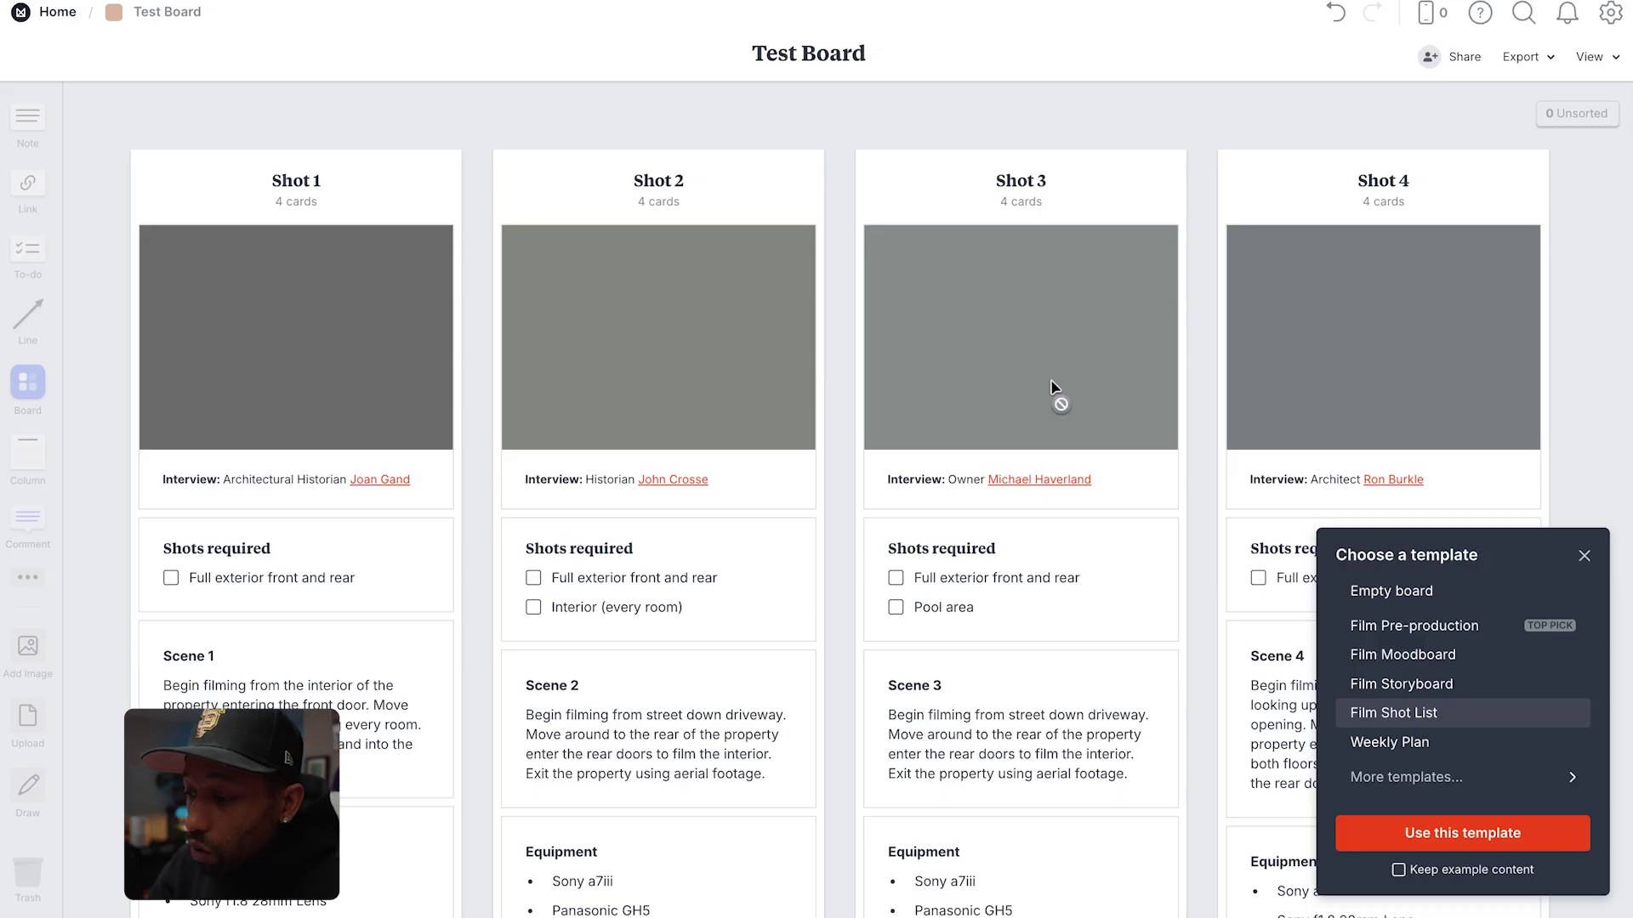
pyautogui.scroll(-1, 318, 539)
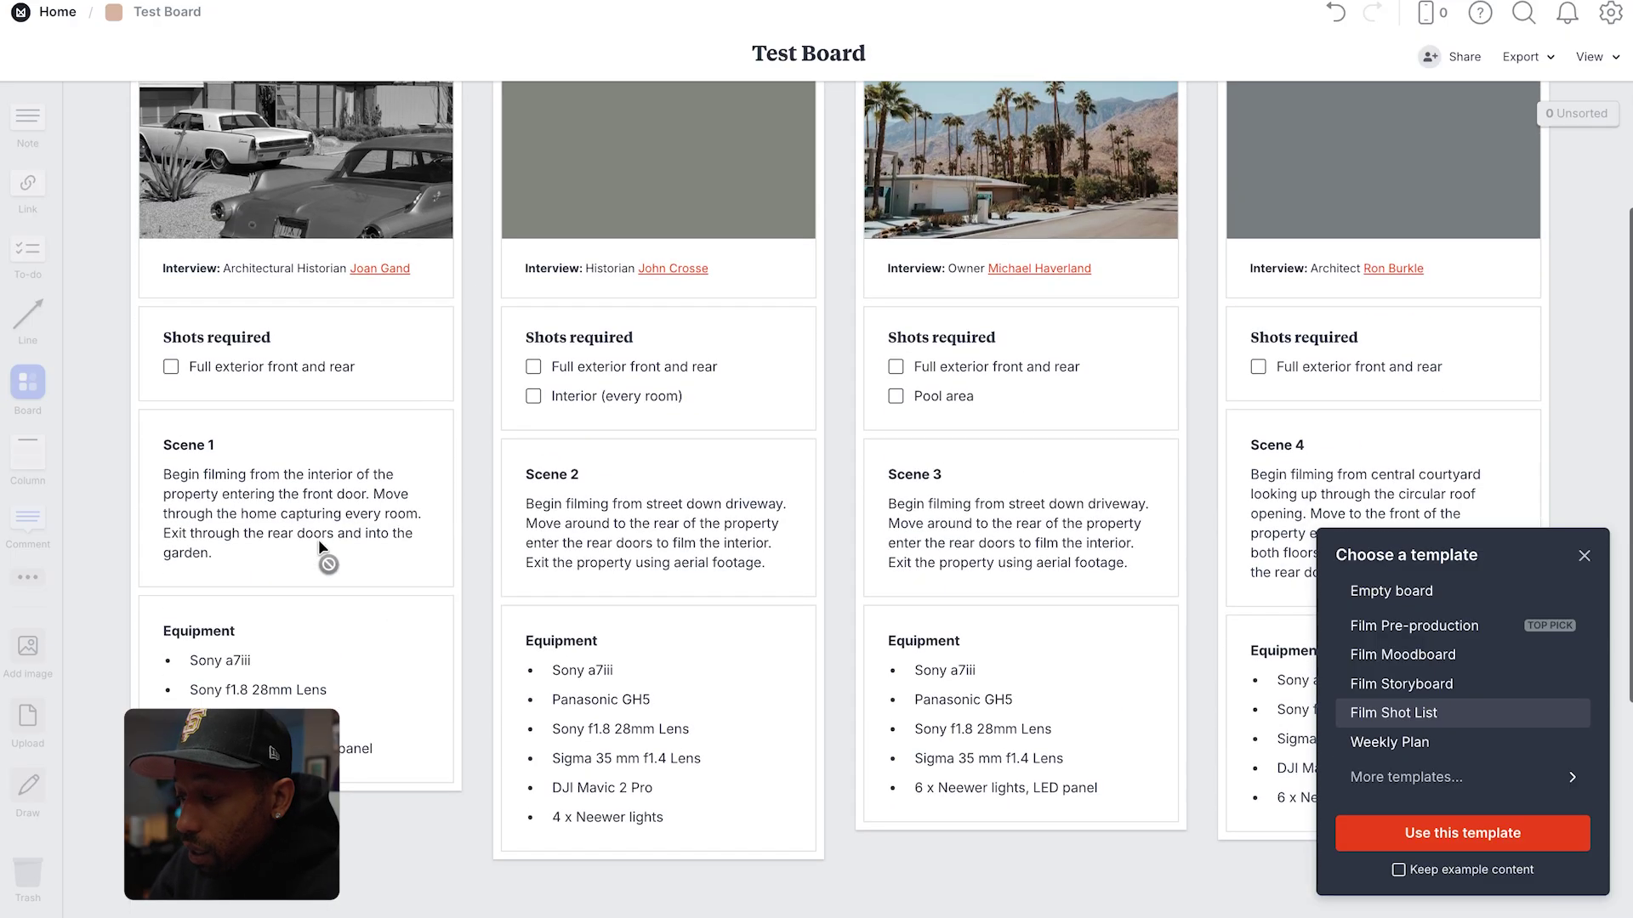
pyautogui.scroll(1, 318, 539)
pyautogui.scroll(-6, 748, 779)
pyautogui.scroll(3, 748, 779)
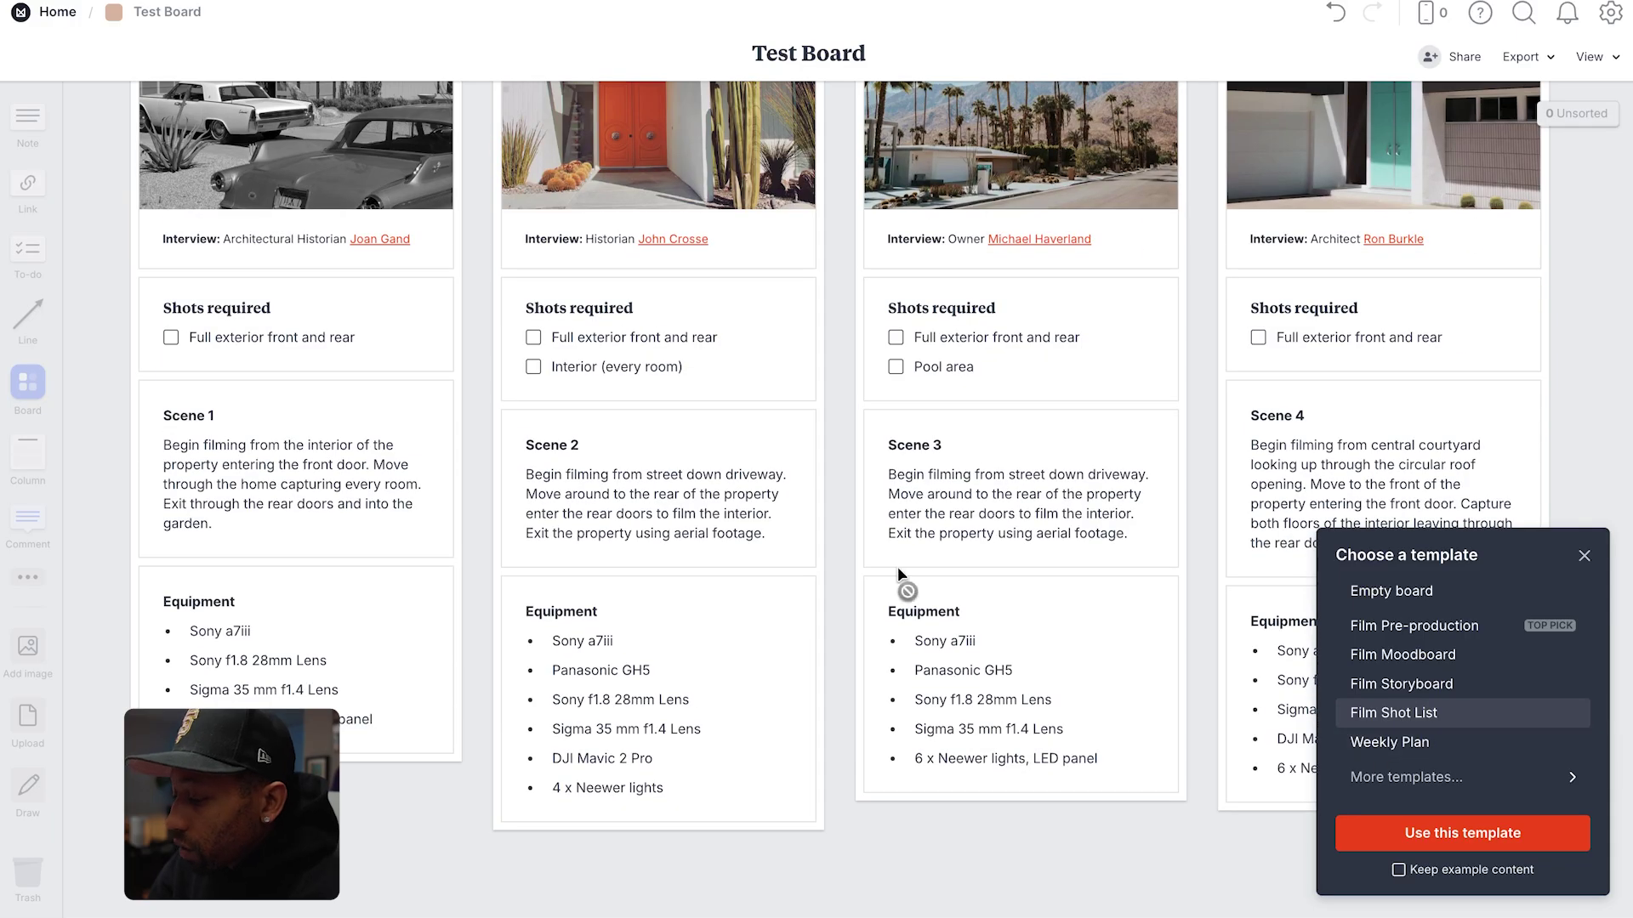
pyautogui.scroll(2, 438, 313)
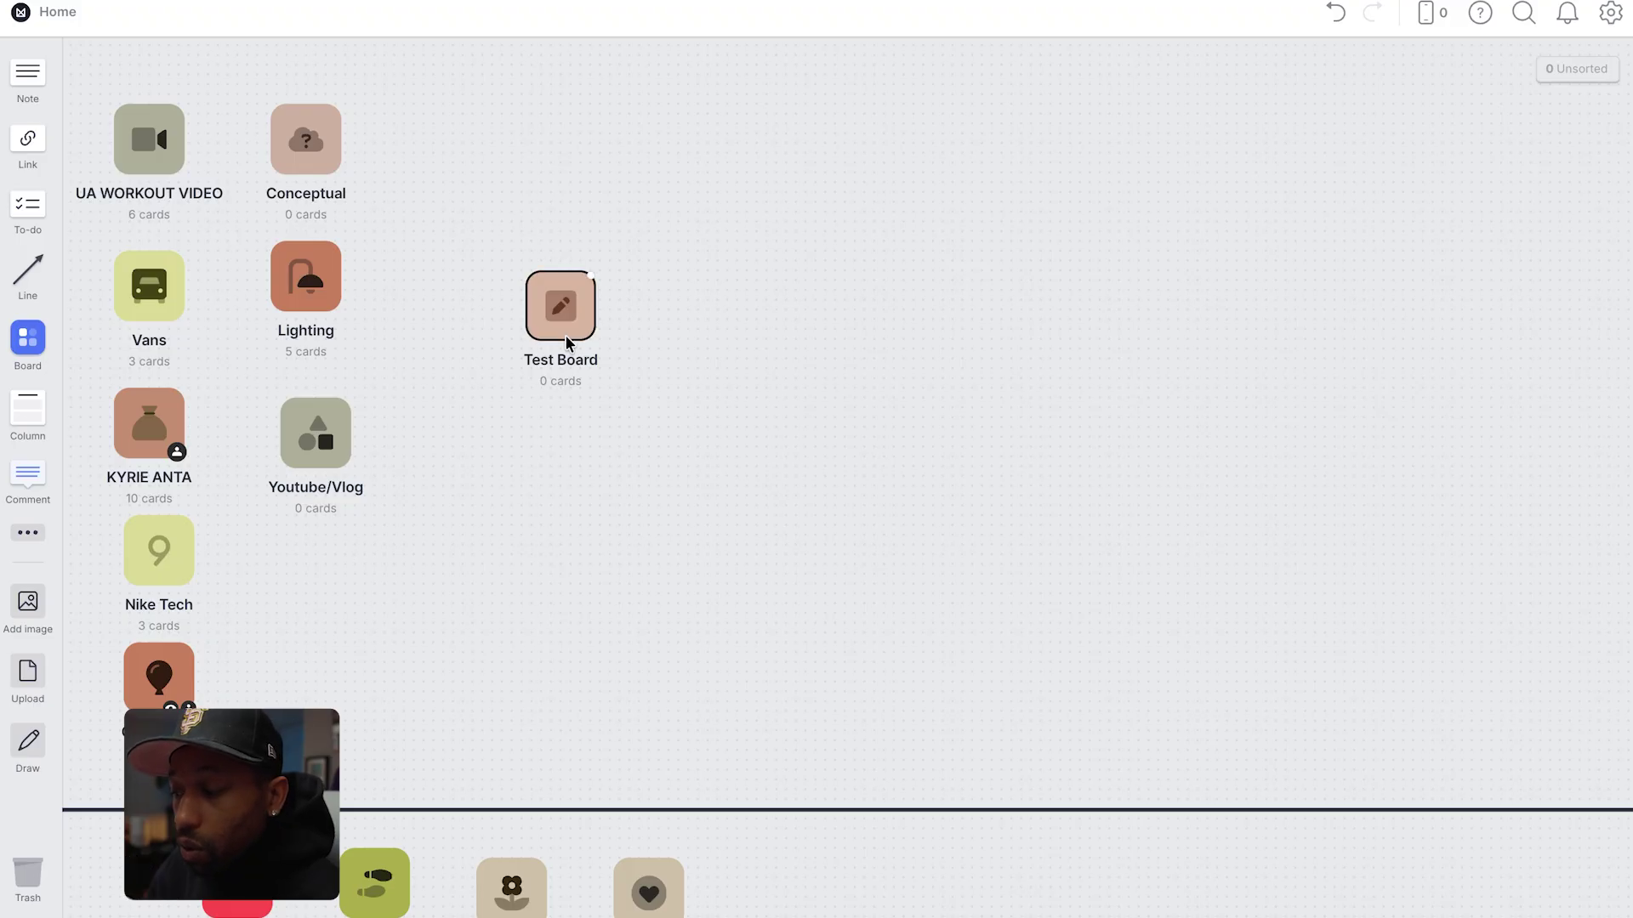
# Delete the Test Board from Home and look over the project boards down to the FINISHED section.
pyautogui.press('Delete')
pyautogui.scroll(-3, 553, 348)
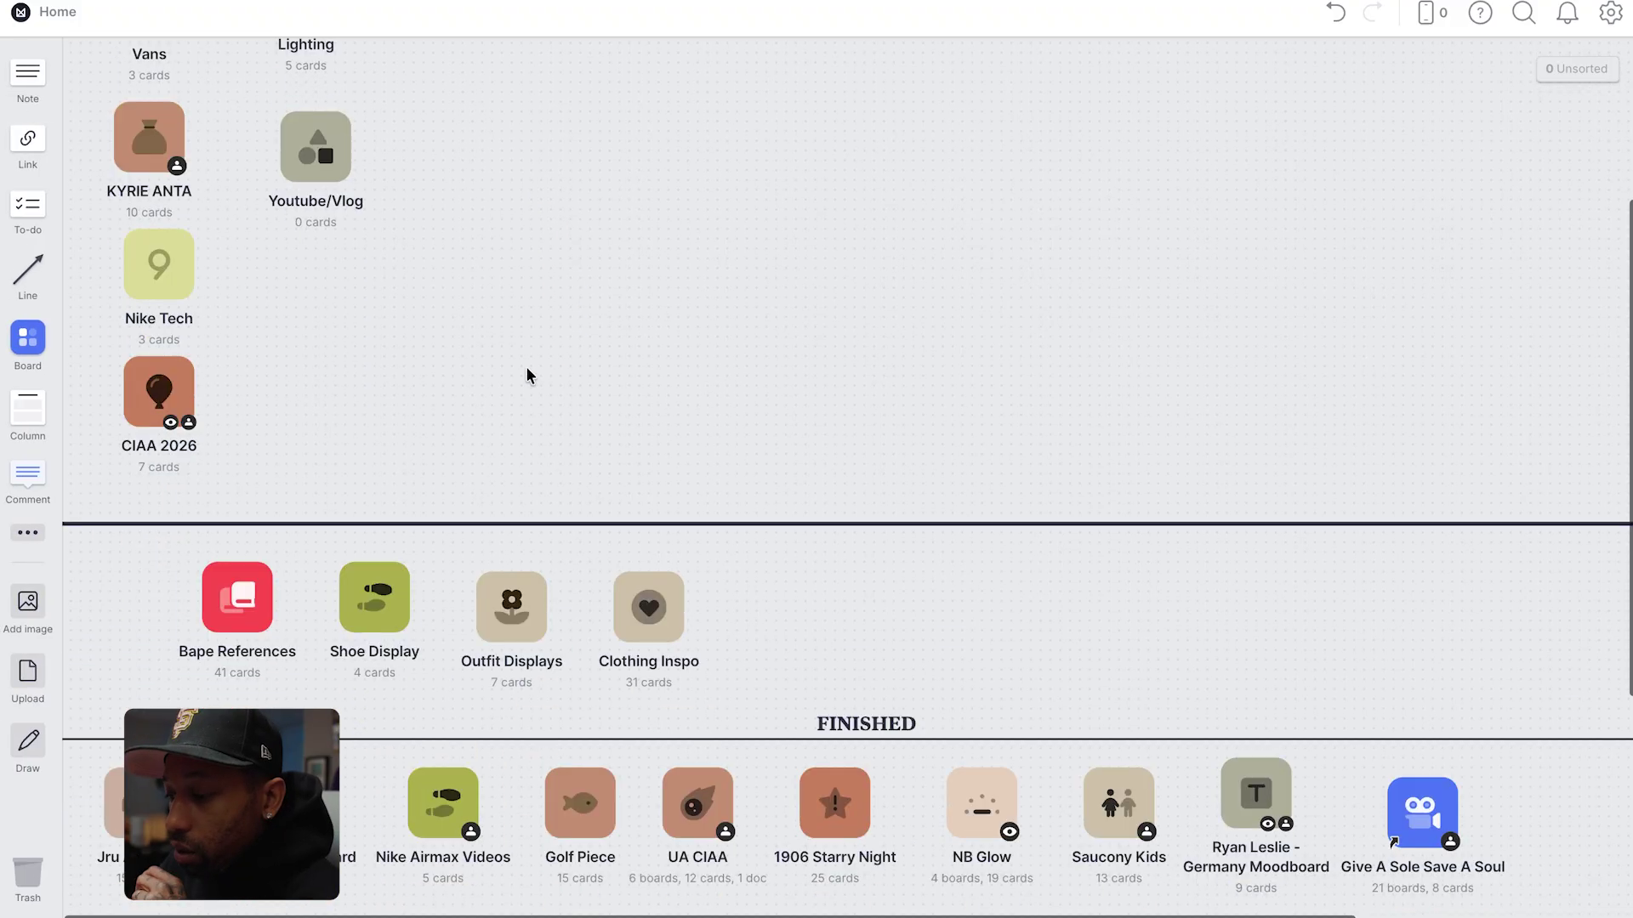
pyautogui.scroll(-4, 526, 370)
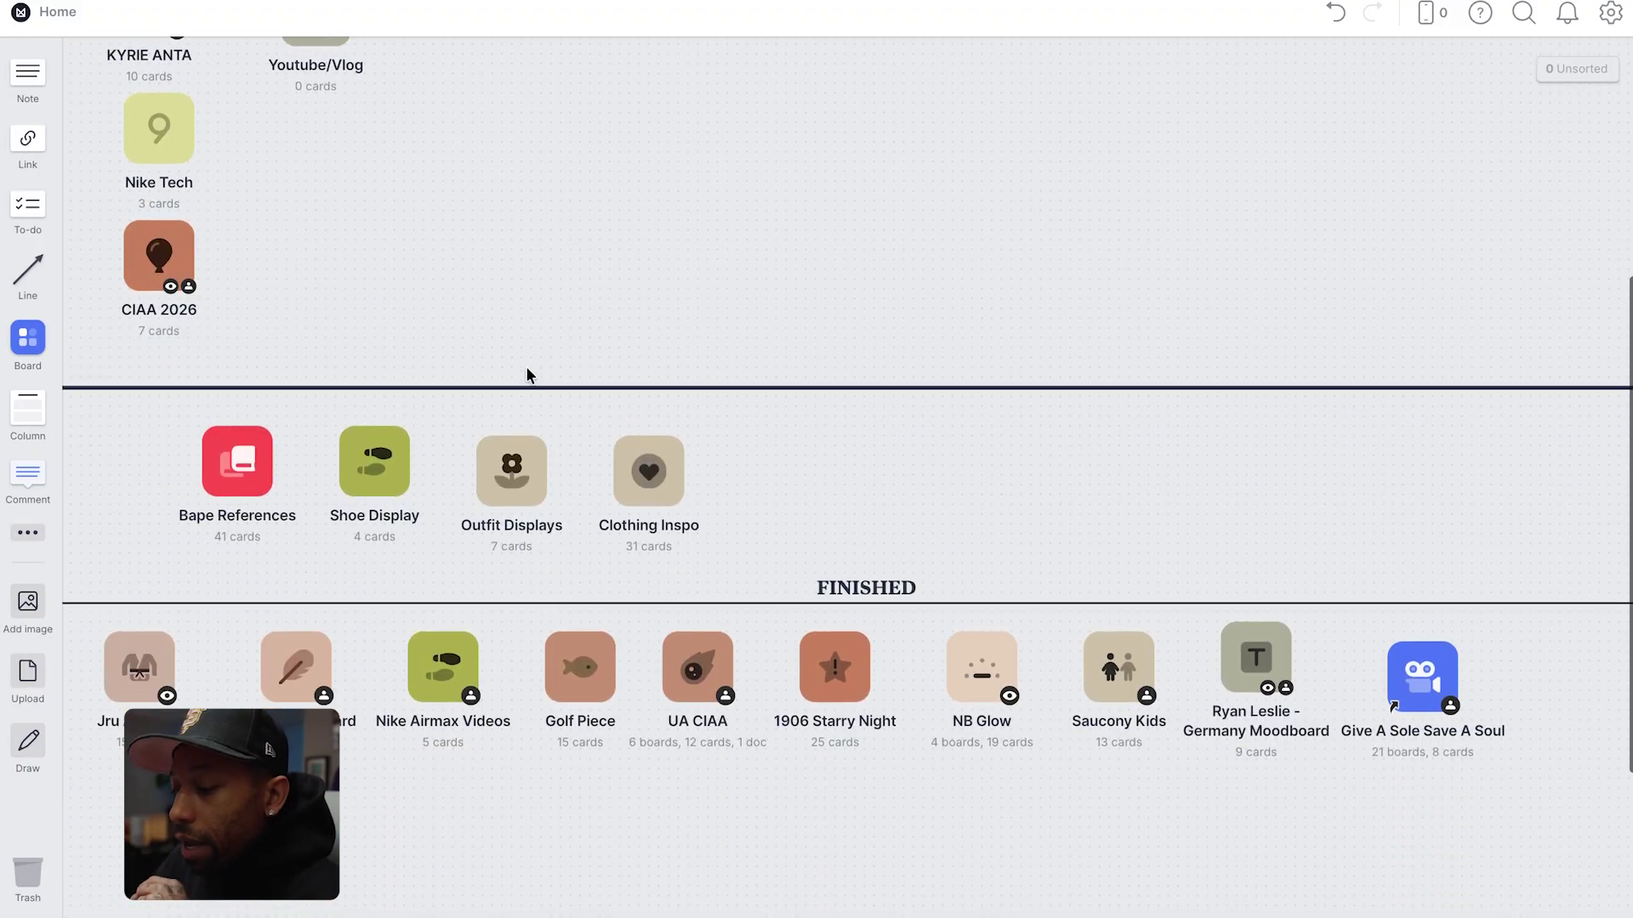
pyautogui.scroll(-1, 527, 374)
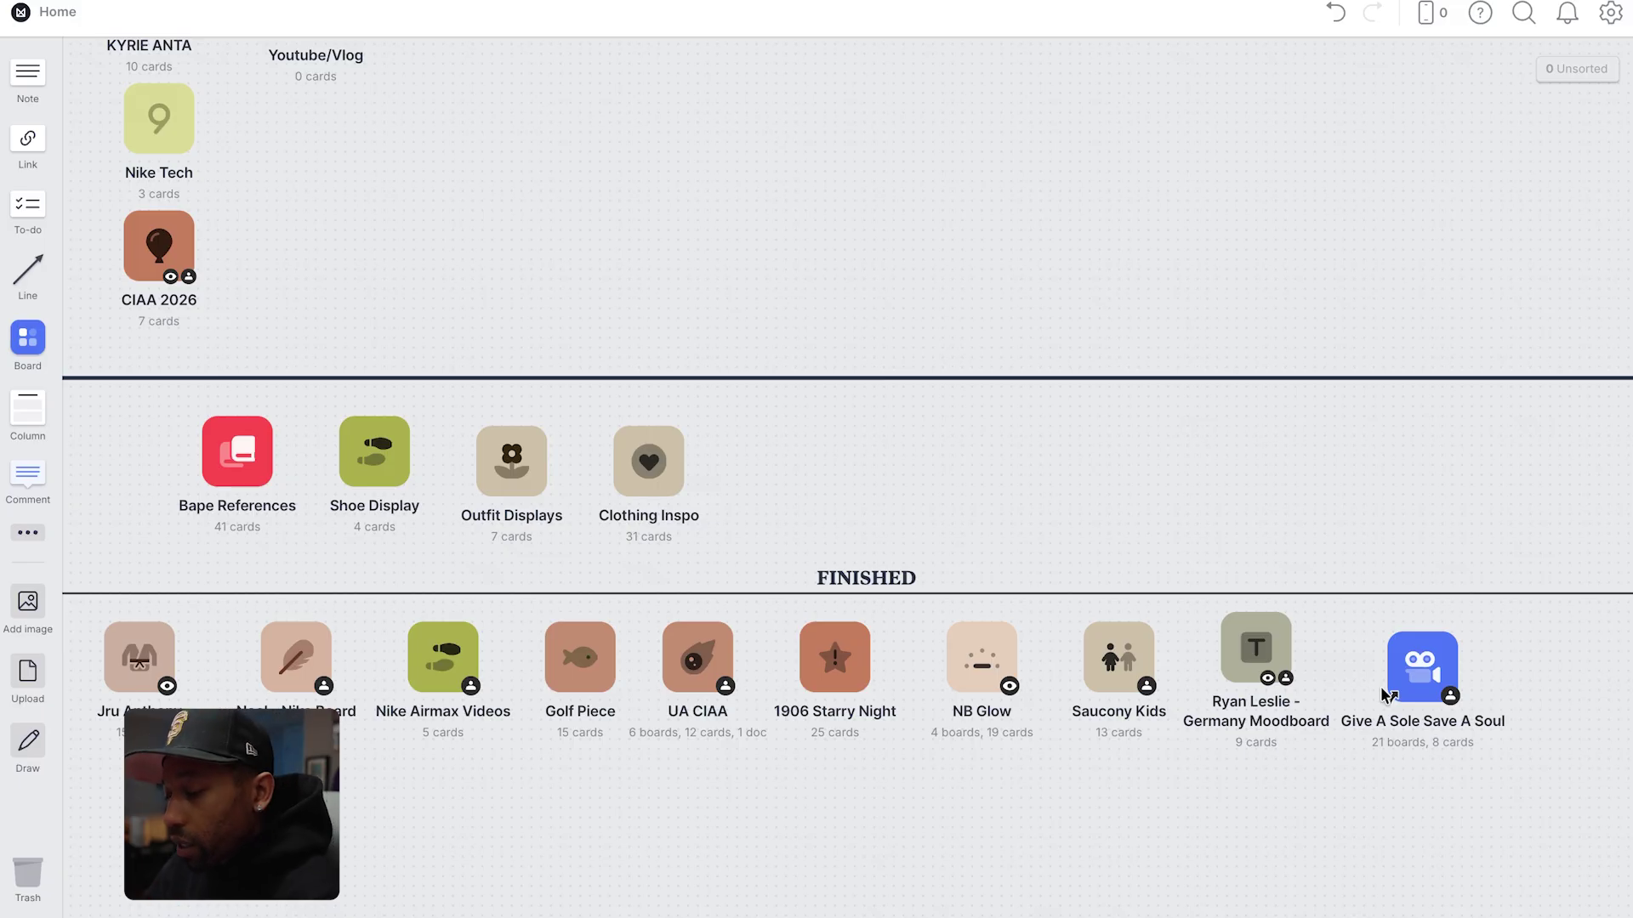
pyautogui.scroll(3, 1384, 693)
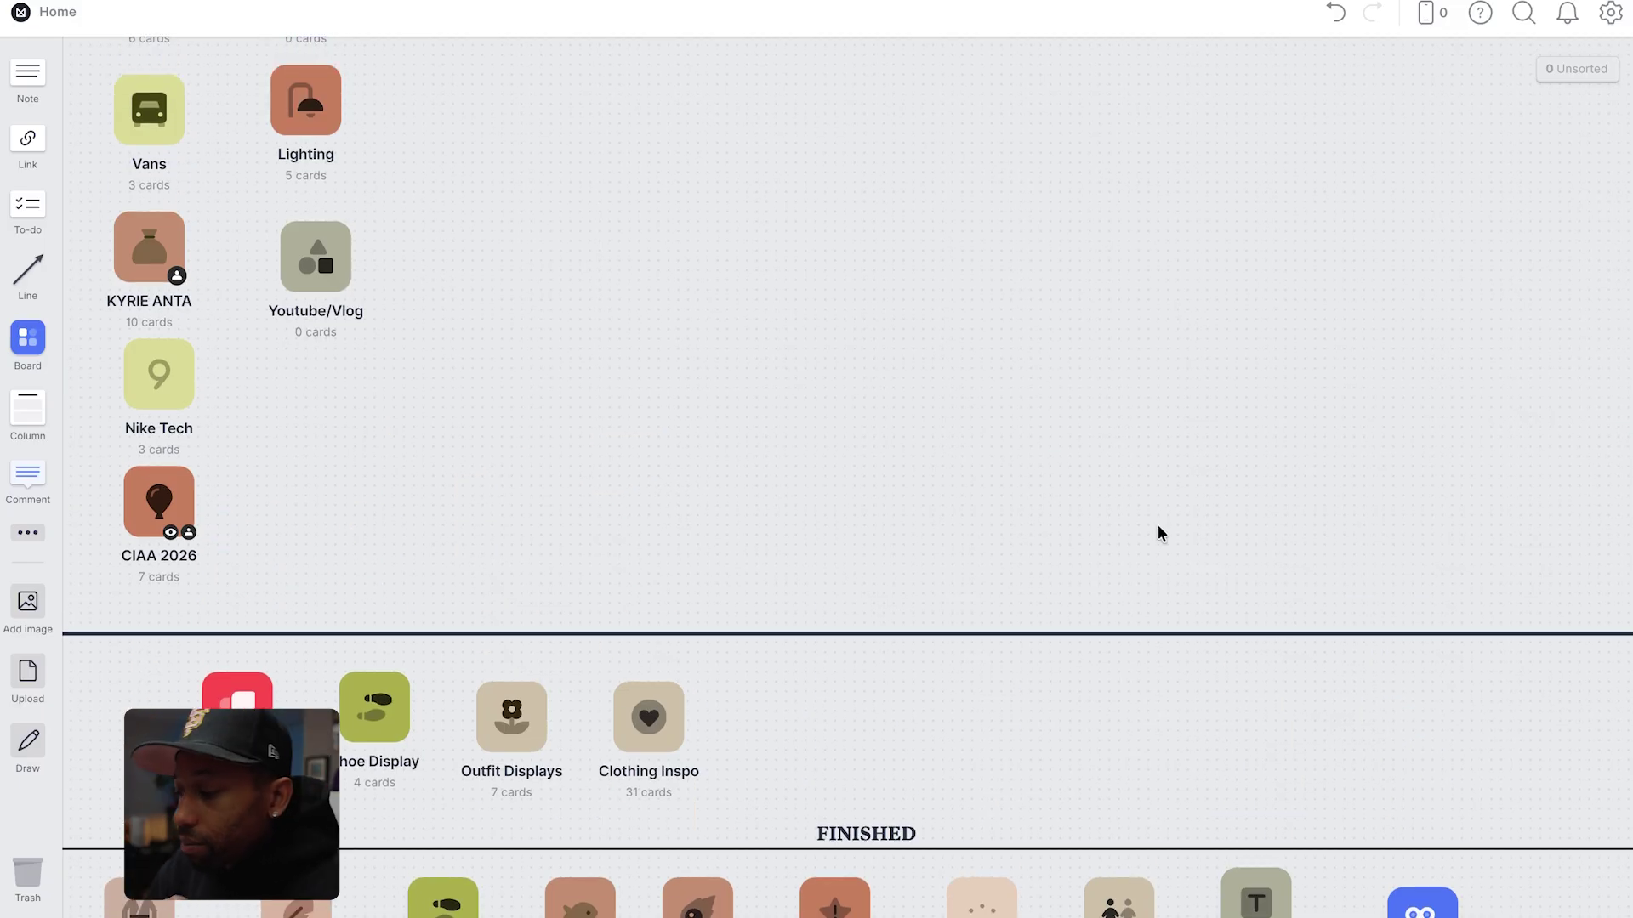
pyautogui.scroll(-3, 1009, 630)
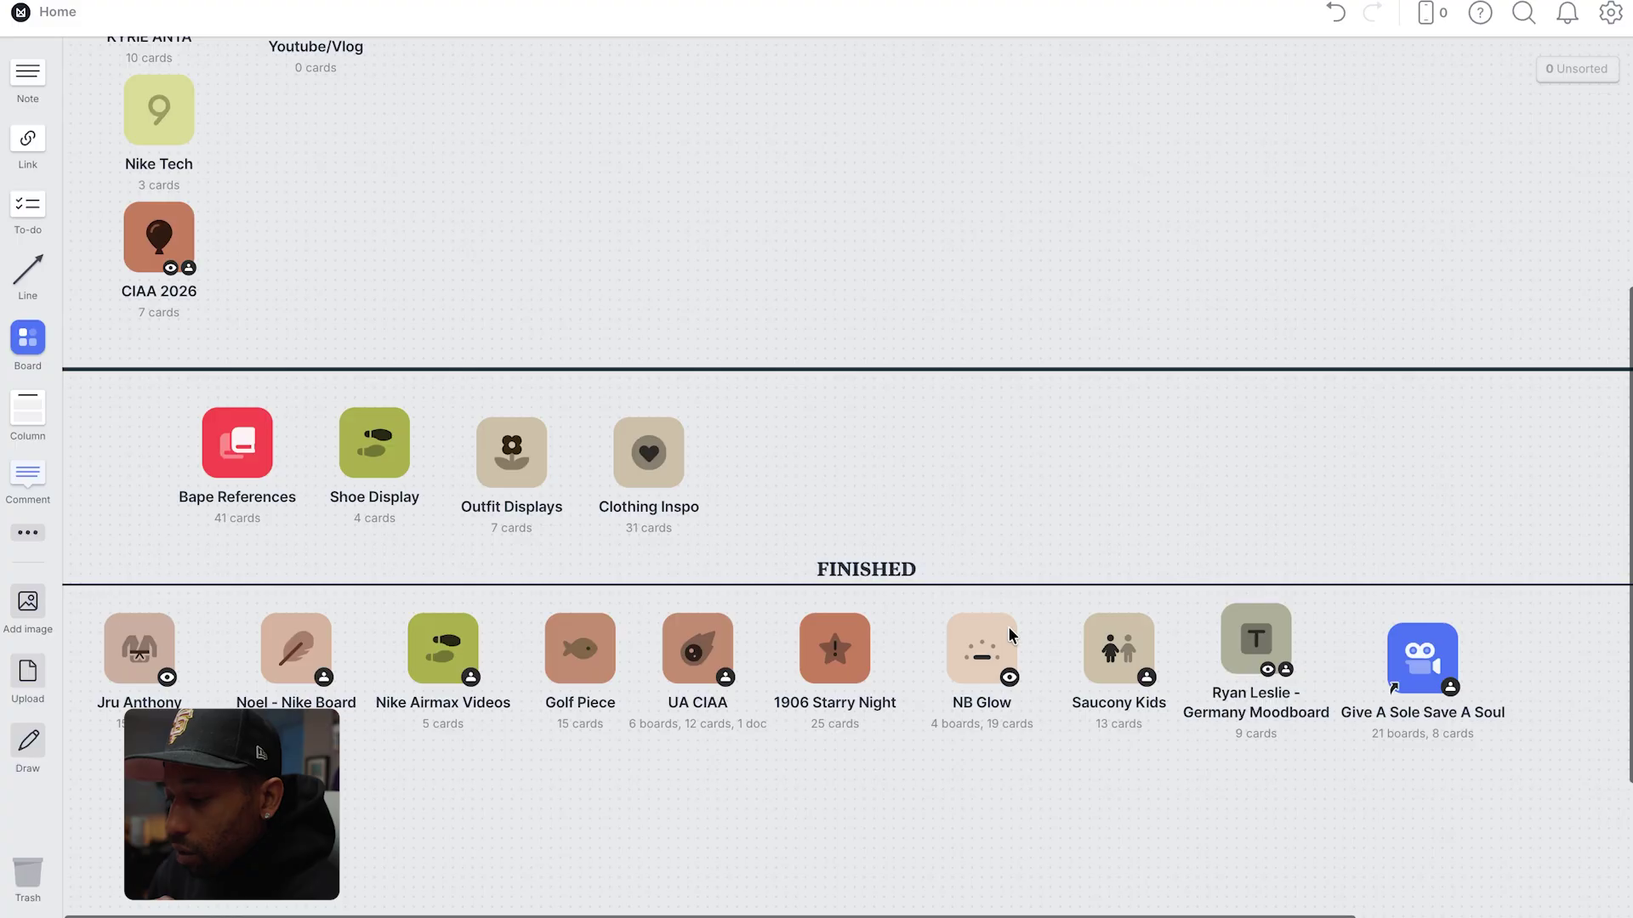
# Rename the UA CIAA board in the FINISHED section as "UA CIAA 2025".
pyautogui.click(714, 718)
pyautogui.click(723, 706)
pyautogui.write('2025')
pyautogui.press('Return')
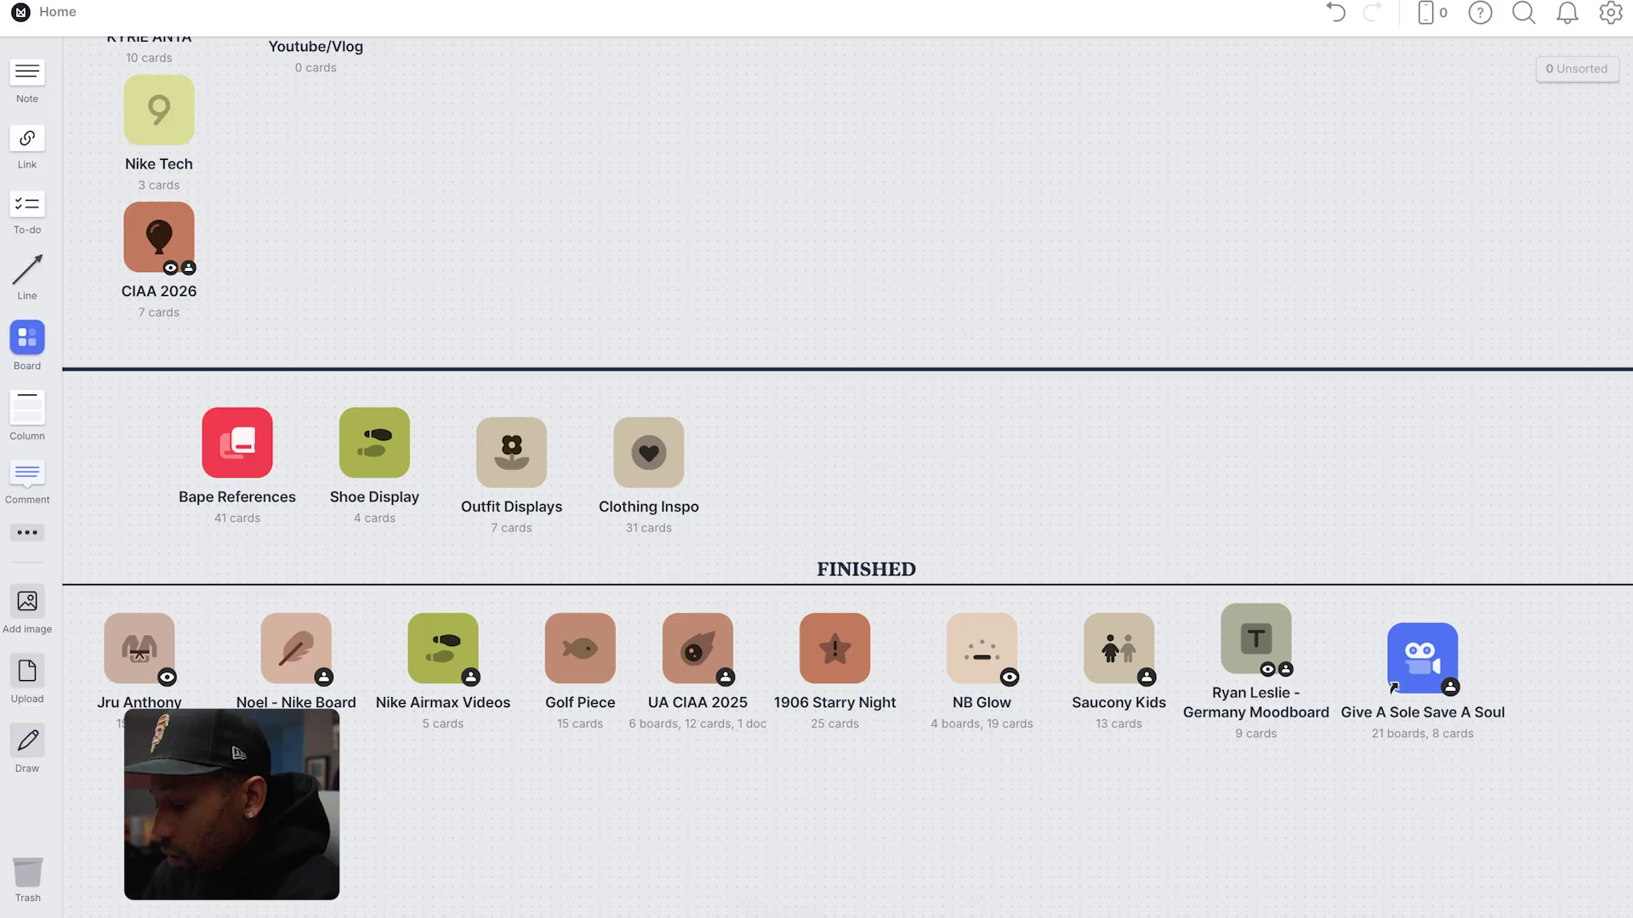
# Open the UA CIAA 2025 board and review its planning columns and the shoot-day schedule table.
pyautogui.doubleClick(697, 661)
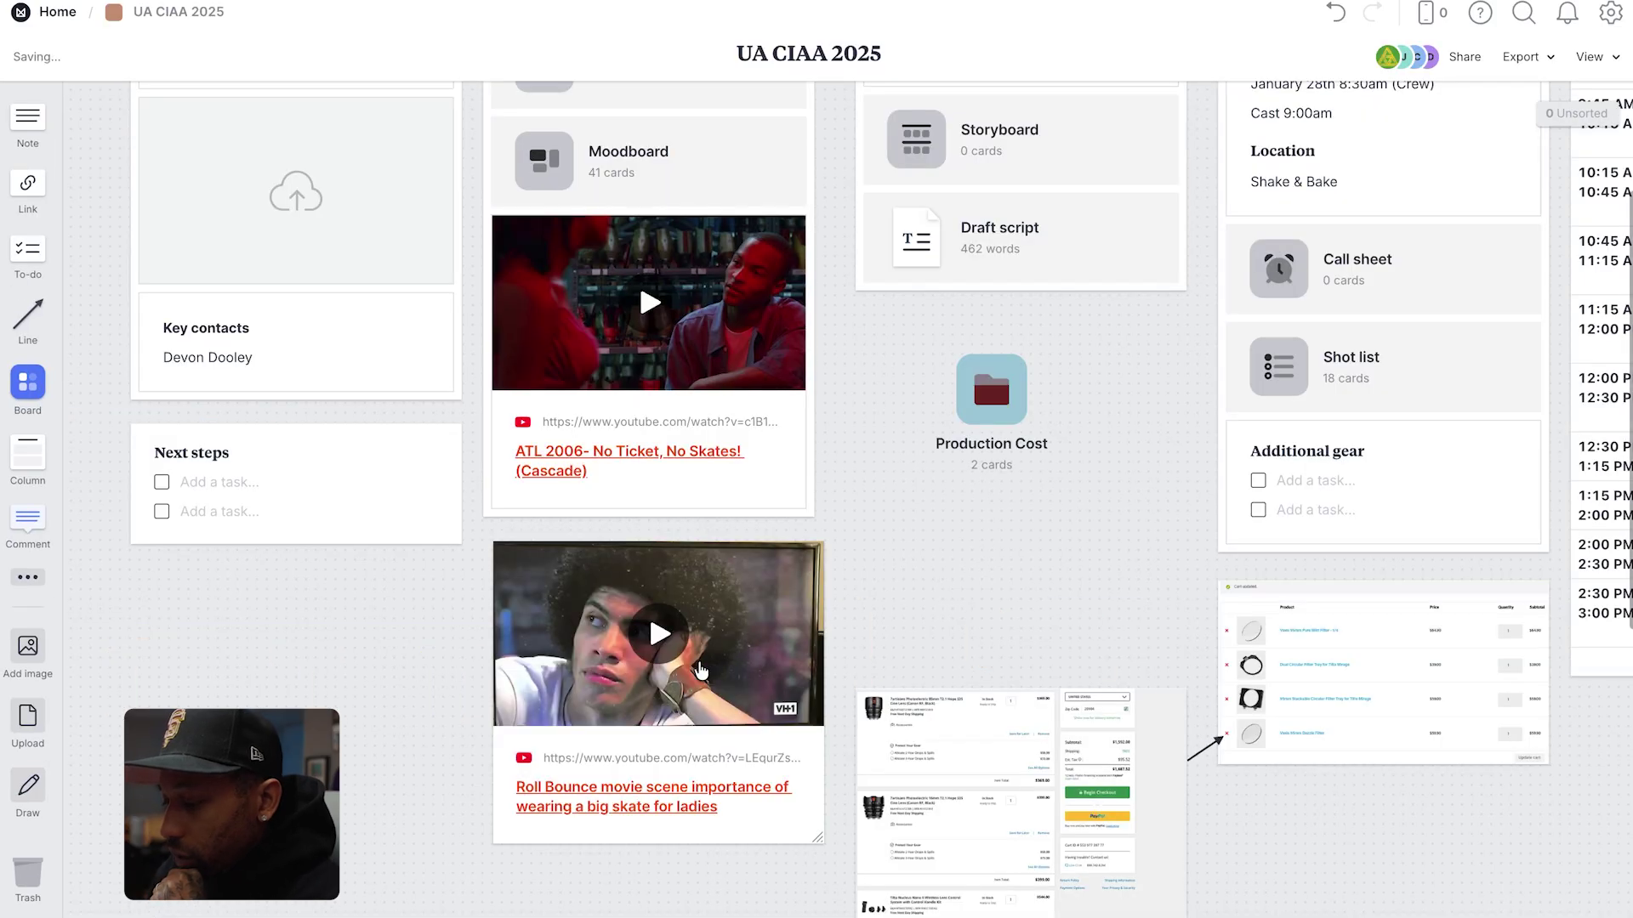
pyautogui.scroll(3, 699, 671)
pyautogui.hscroll(10, 933, 696)
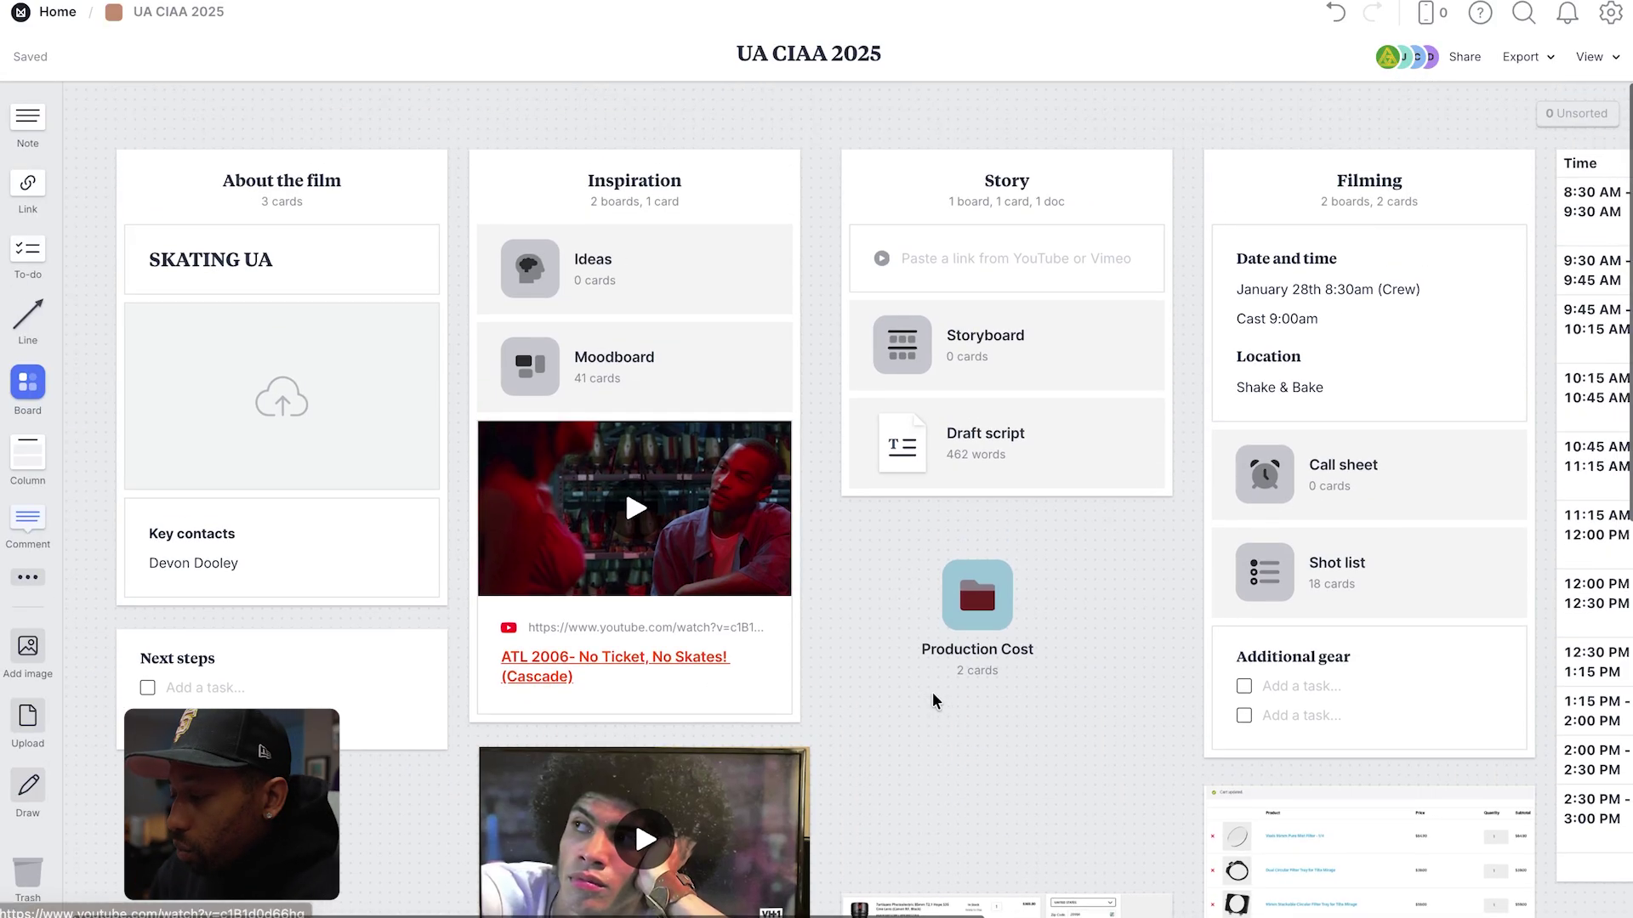
pyautogui.hscroll(4, 933, 702)
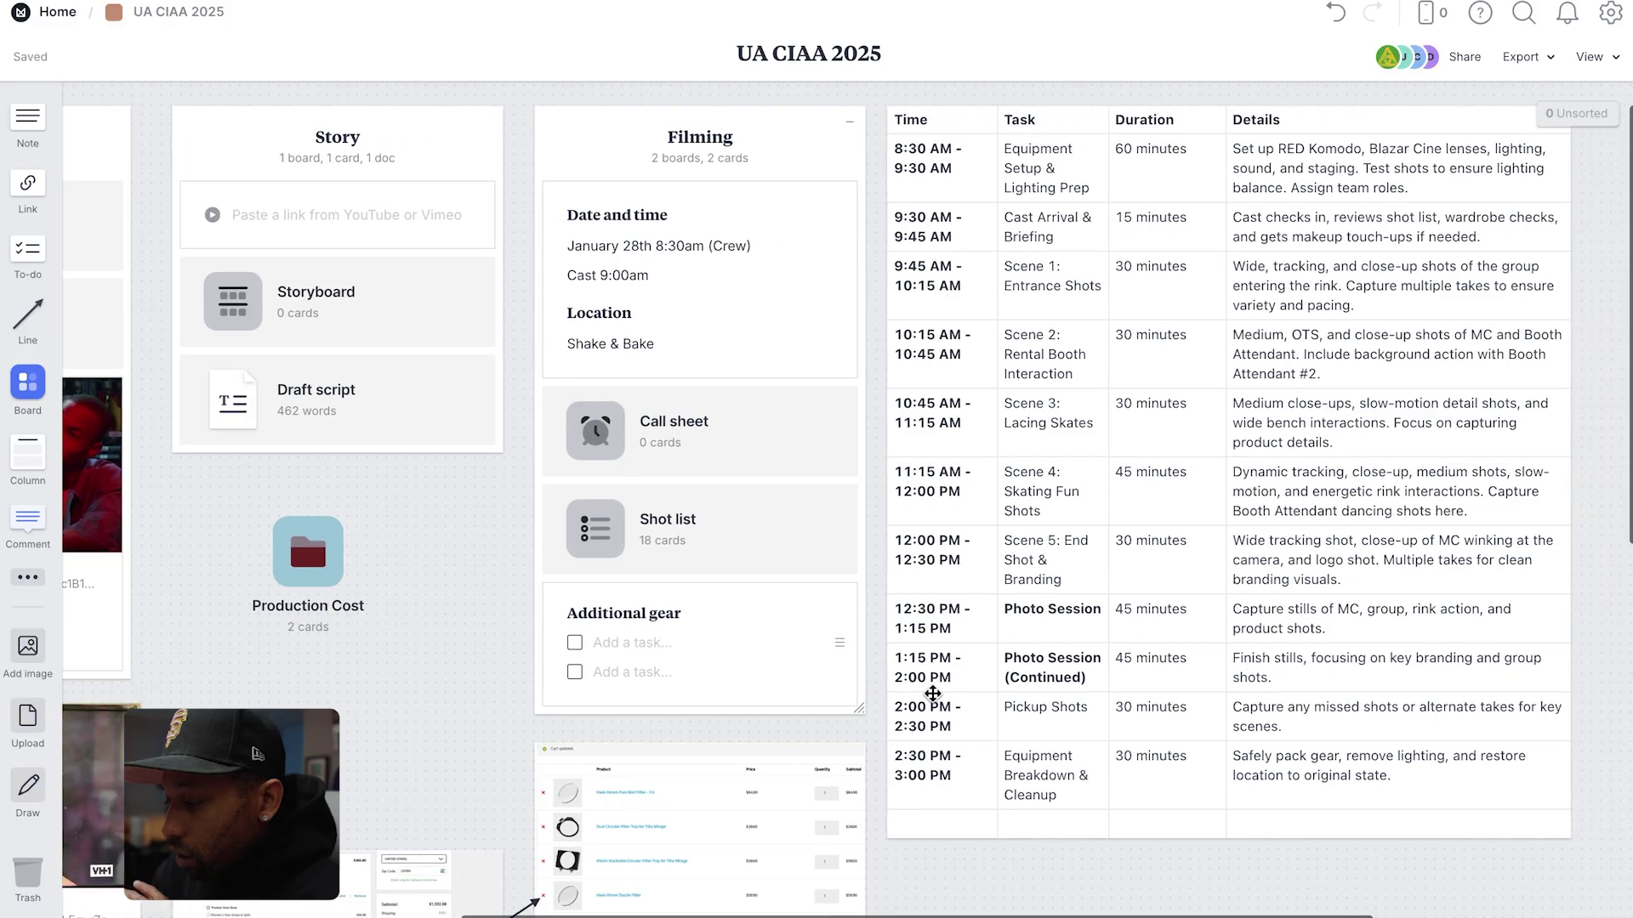
pyautogui.hscroll(-1, 933, 702)
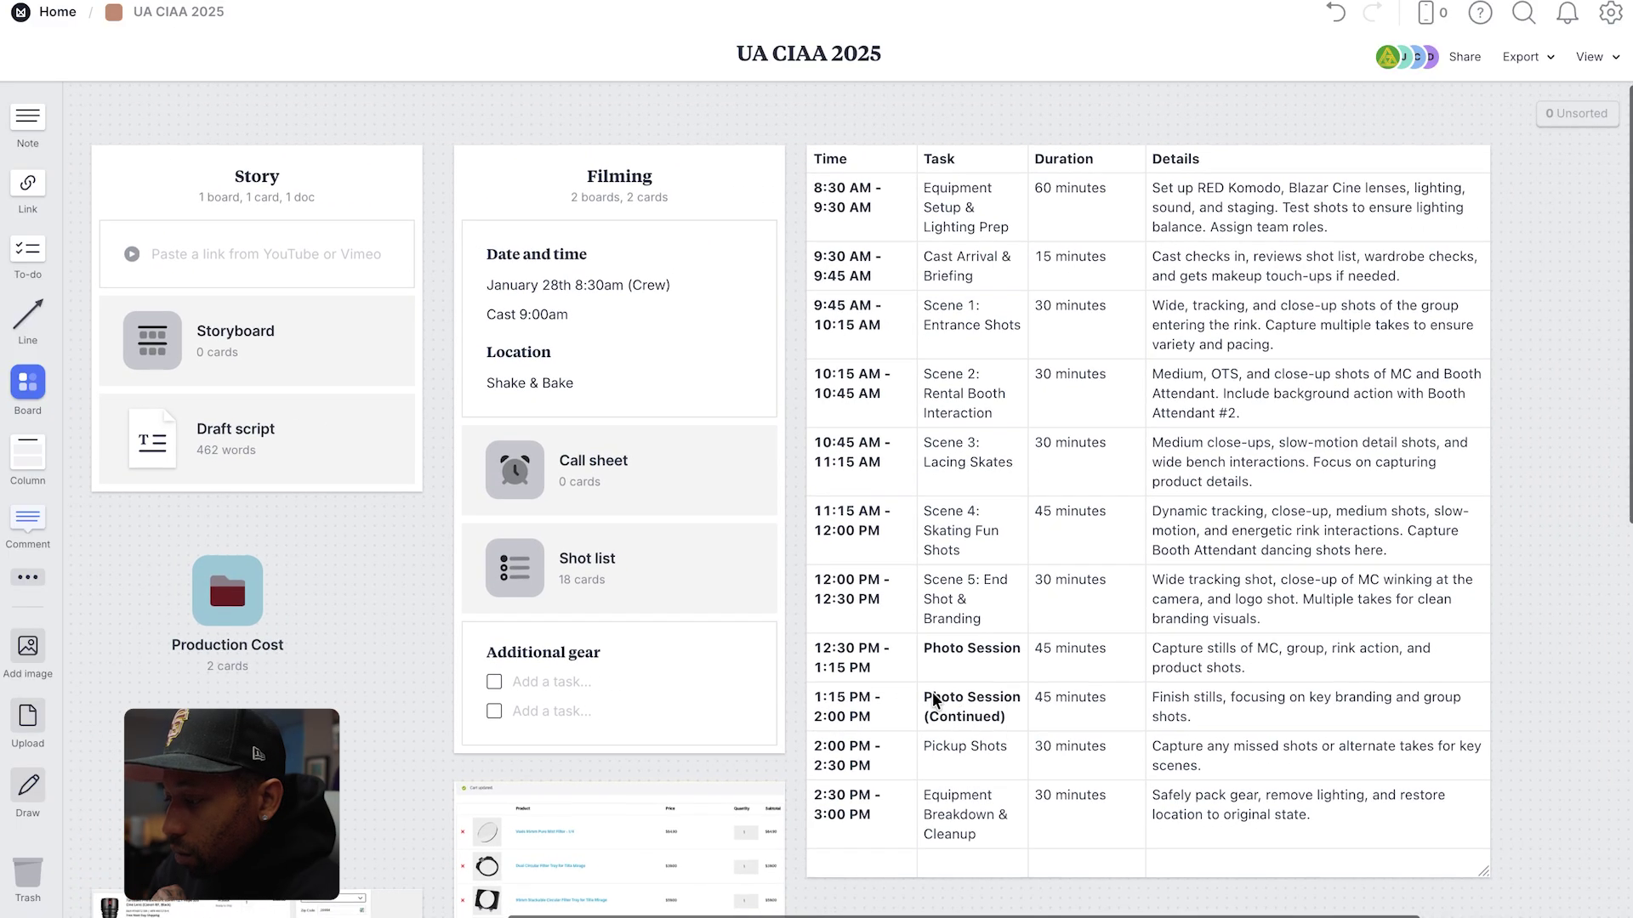
# Examine the full schedule and the equipment cart screenshots beneath the Story and Filming columns.
pyautogui.scroll(-8, 933, 699)
pyautogui.scroll(7, 932, 701)
pyautogui.scroll(-7, 932, 701)
pyautogui.hscroll(-1, 932, 701)
pyautogui.hscroll(-4, 933, 699)
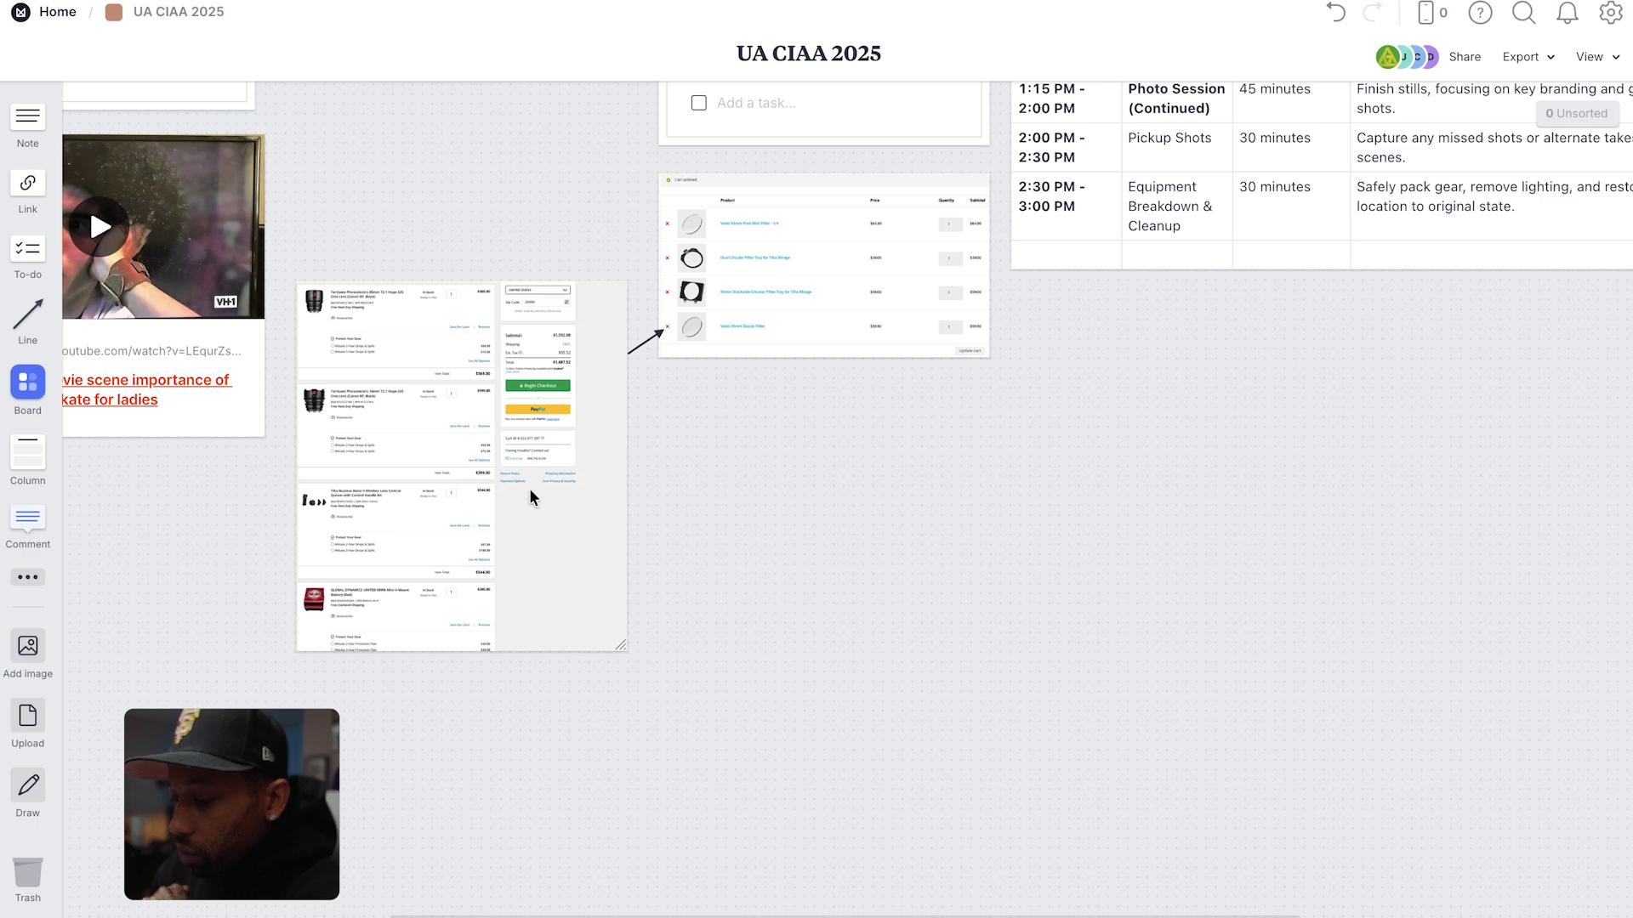
pyautogui.hscroll(-2, 473, 519)
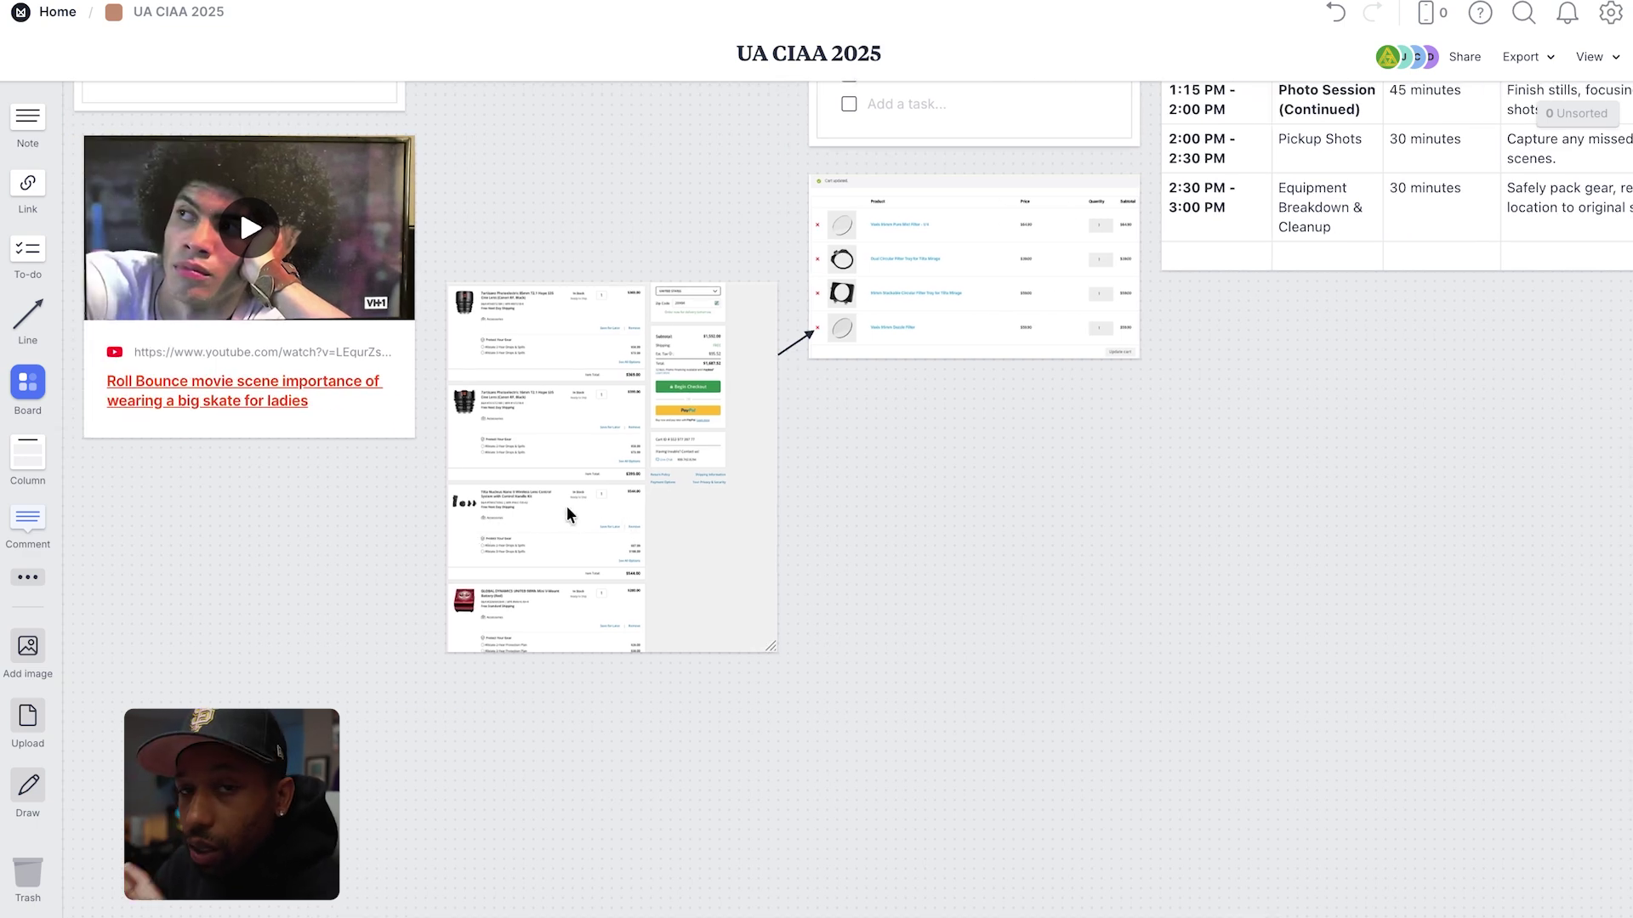
pyautogui.scroll(4, 567, 514)
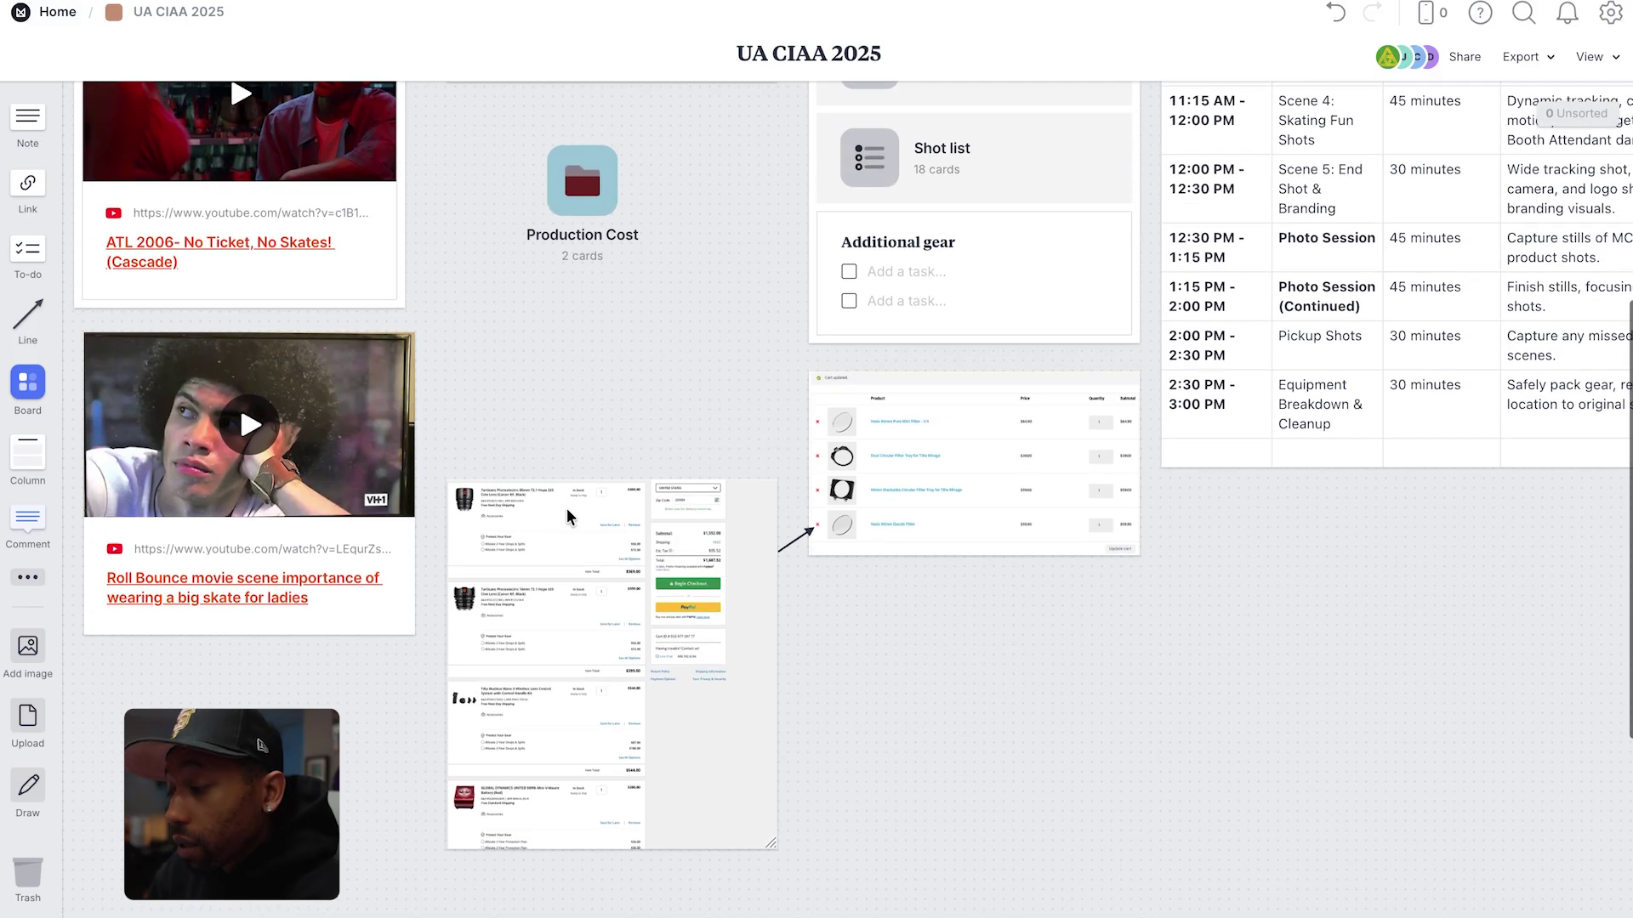
pyautogui.scroll(1, 567, 514)
pyautogui.scroll(10, 567, 508)
pyautogui.hscroll(-10, 566, 508)
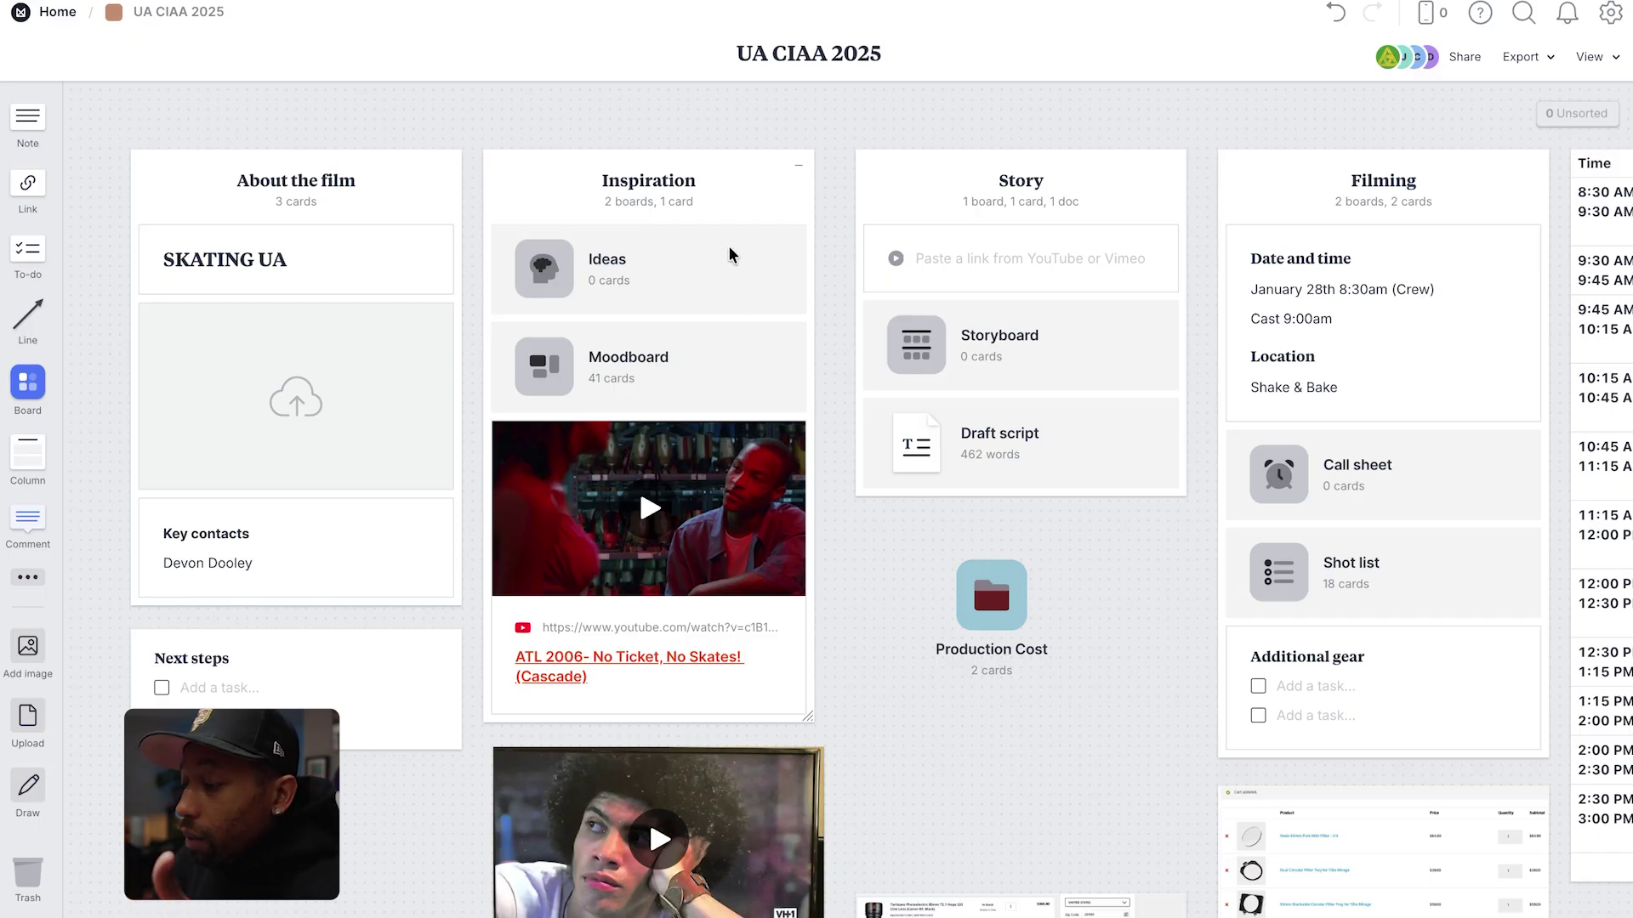
# Open the Moodboard in the Inspiration column and review the unsorted skating rink location photos.
pyautogui.click(637, 359)
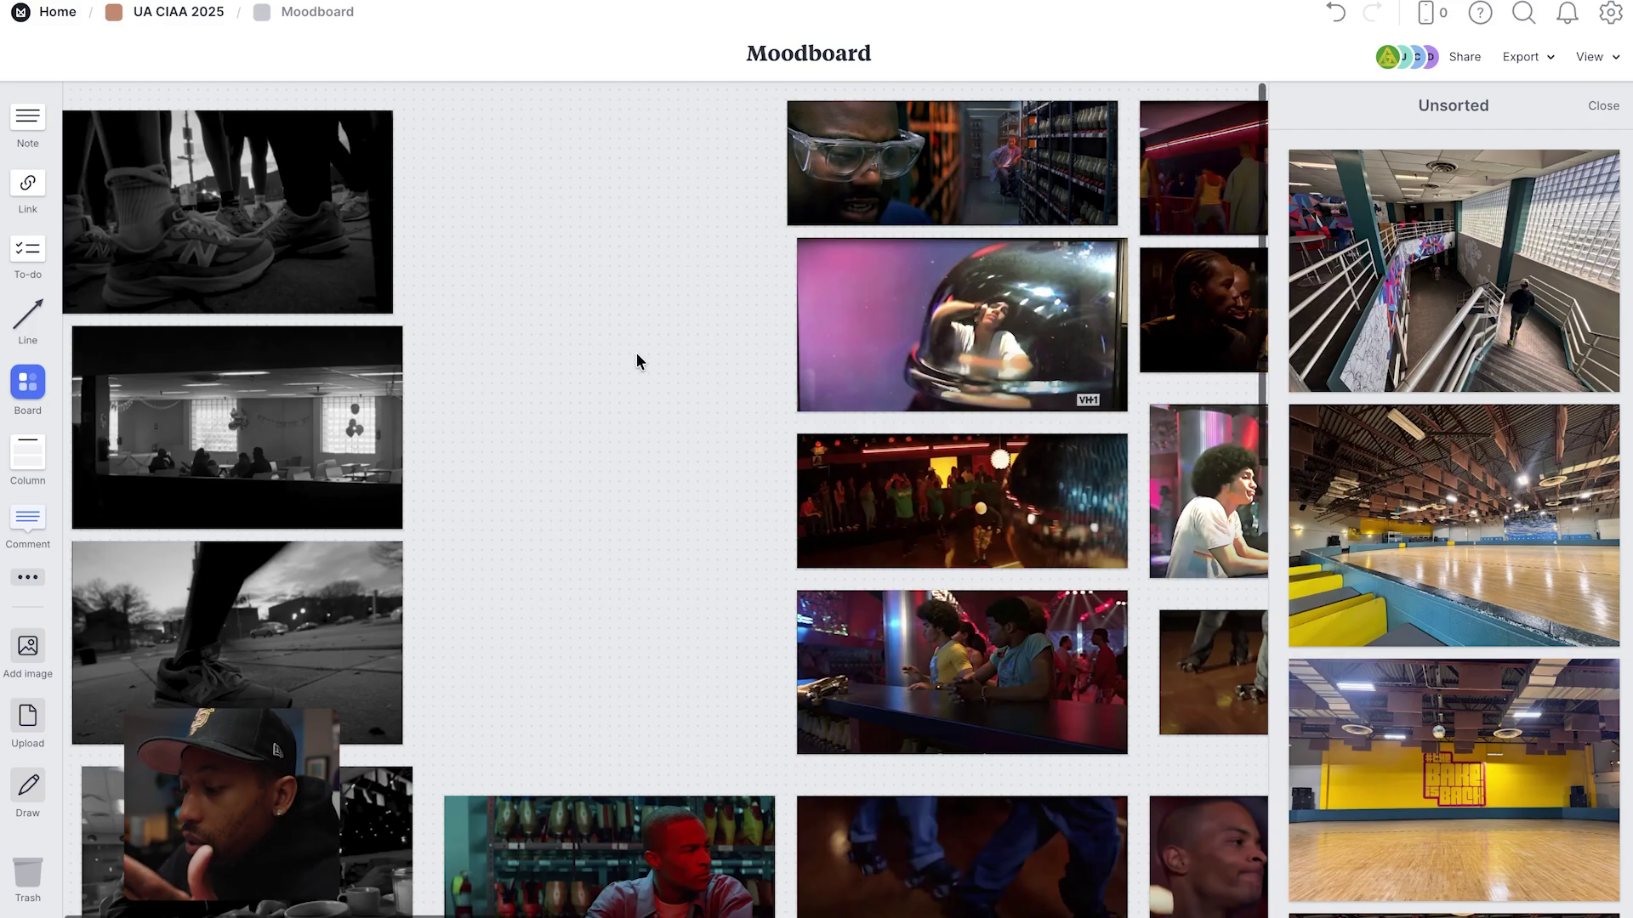
pyautogui.hscroll(3, 636, 352)
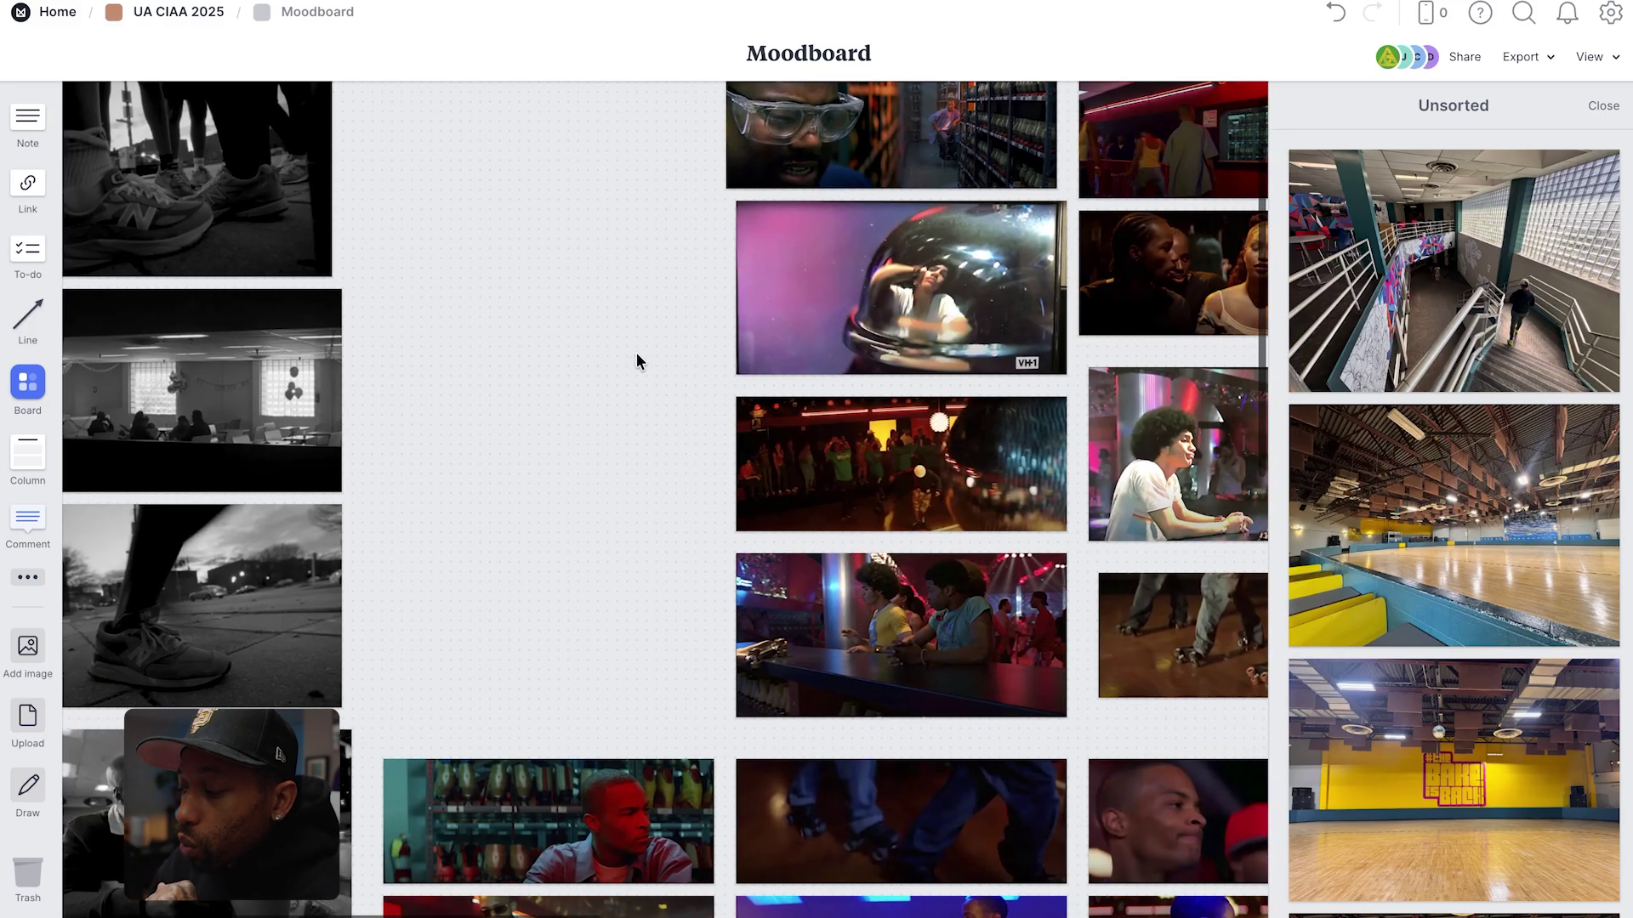
pyautogui.scroll(-5, 1351, 479)
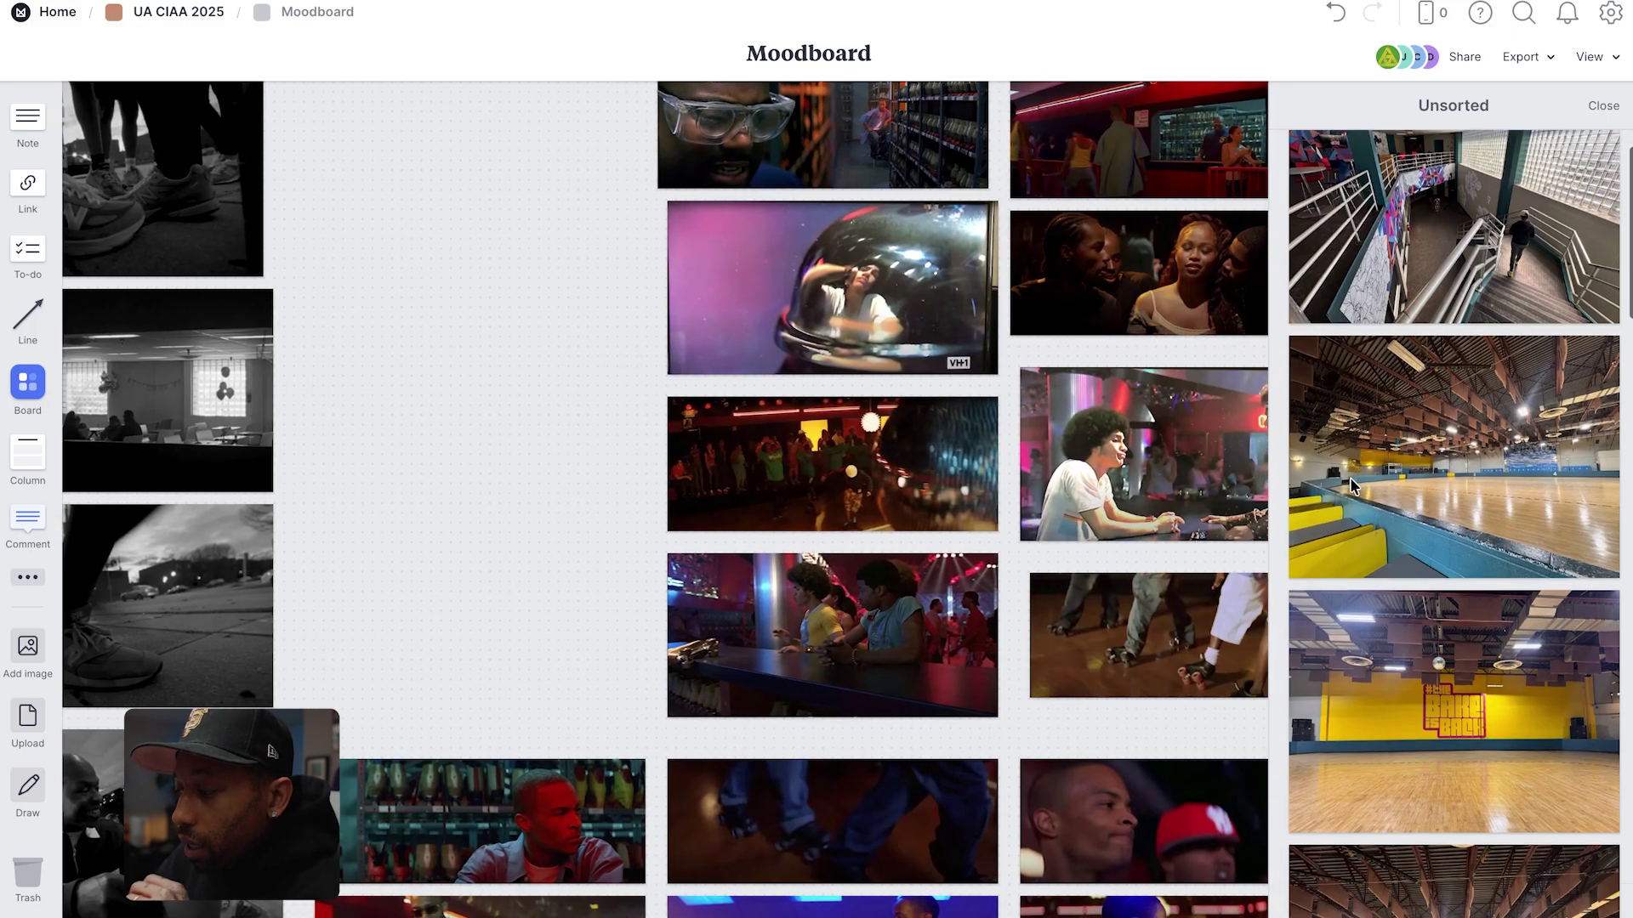
pyautogui.scroll(-4, 1350, 483)
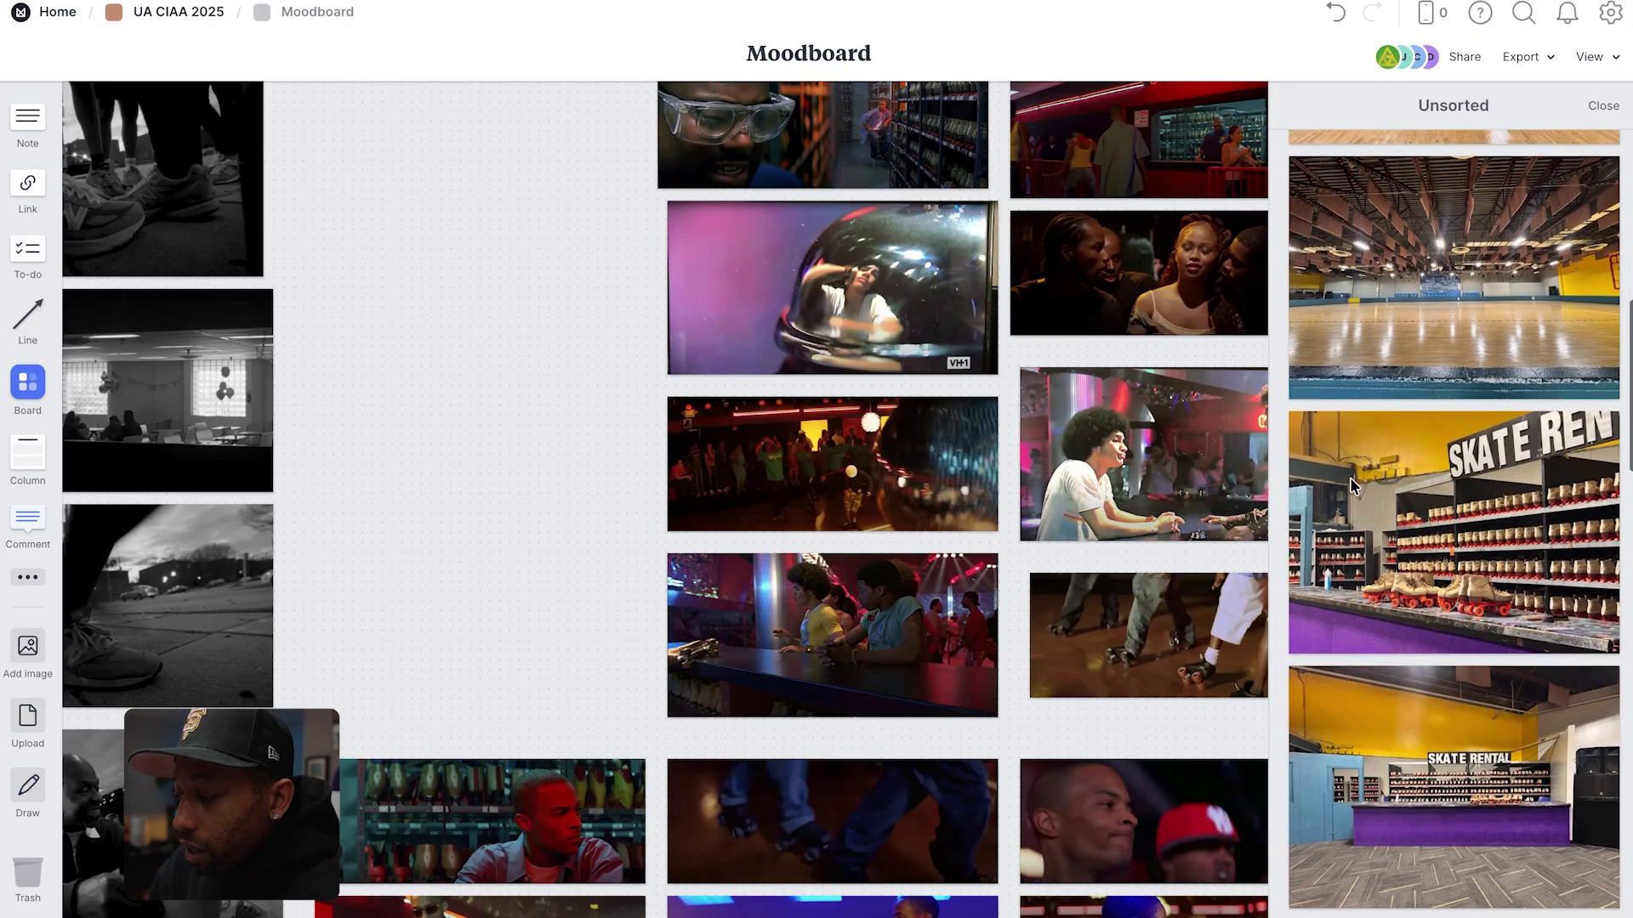
pyautogui.scroll(-1, 1351, 483)
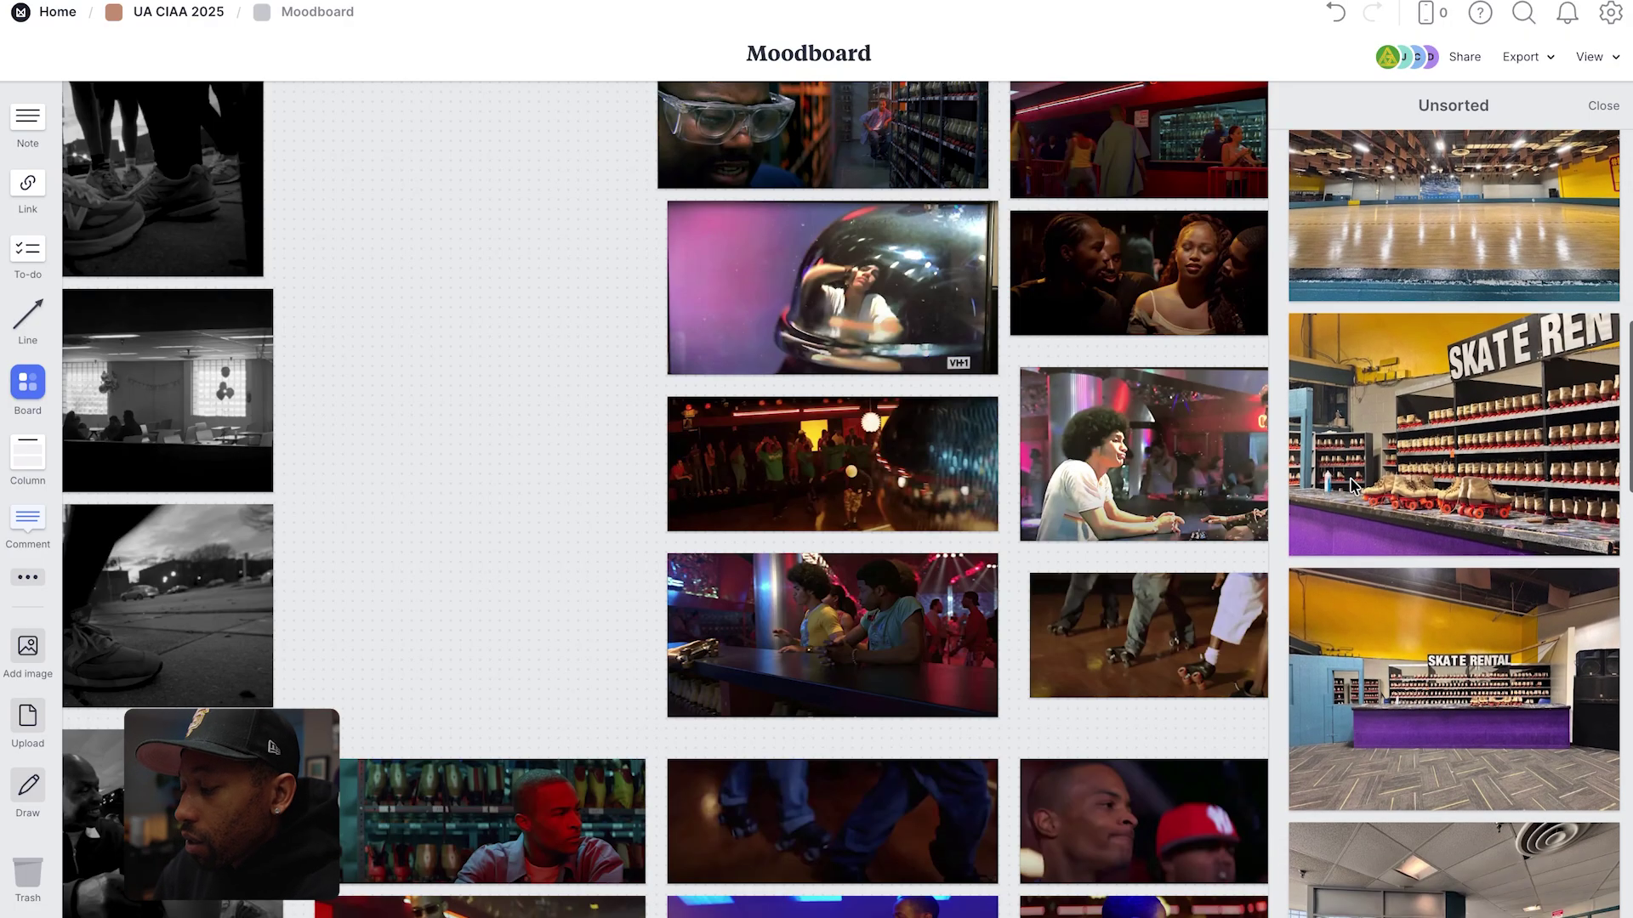
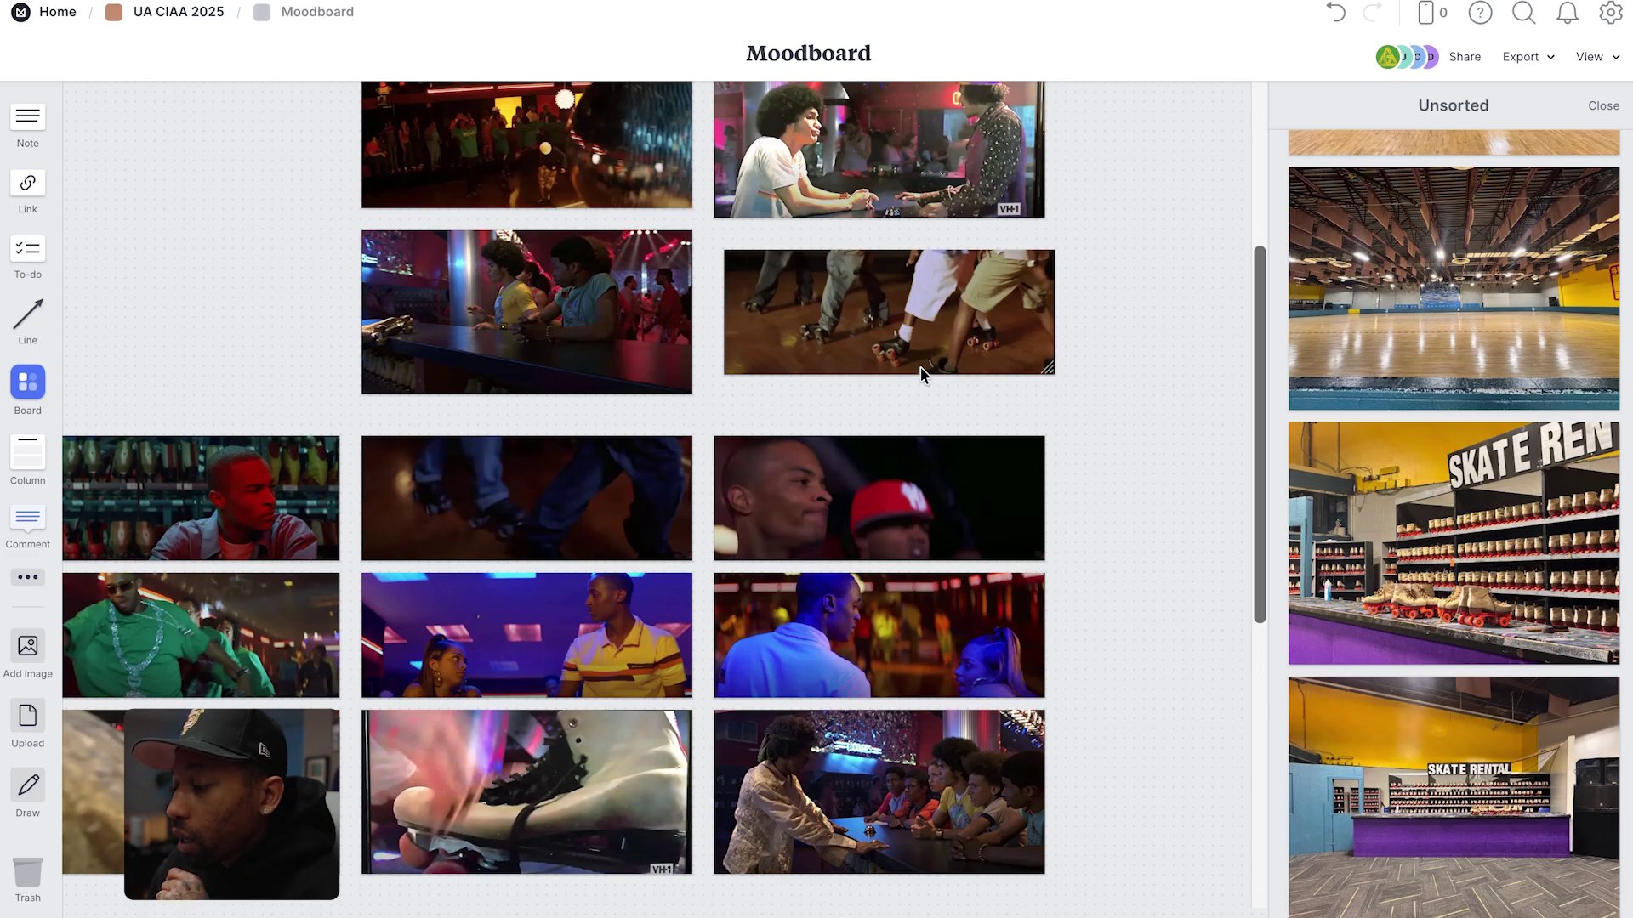
# Examine the roller-skating film stills and black-and-white reference images across the Moodboard.
pyautogui.scroll(-1, 857, 583)
pyautogui.scroll(-3, 857, 583)
pyautogui.hscroll(-4, 857, 583)
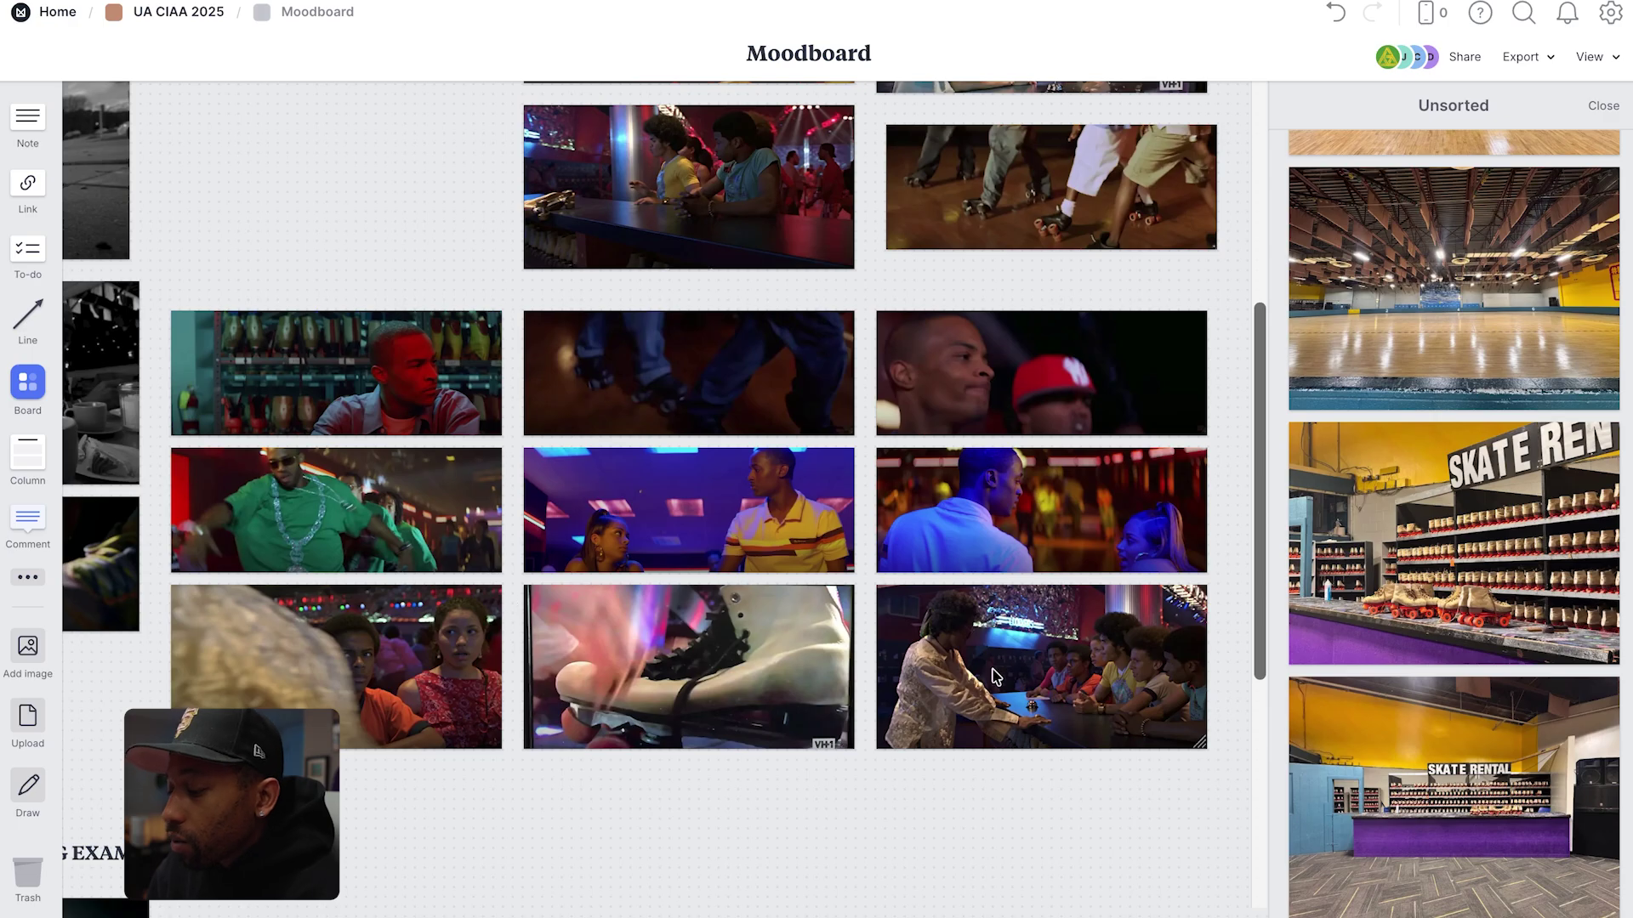
pyautogui.hscroll(3, 1041, 710)
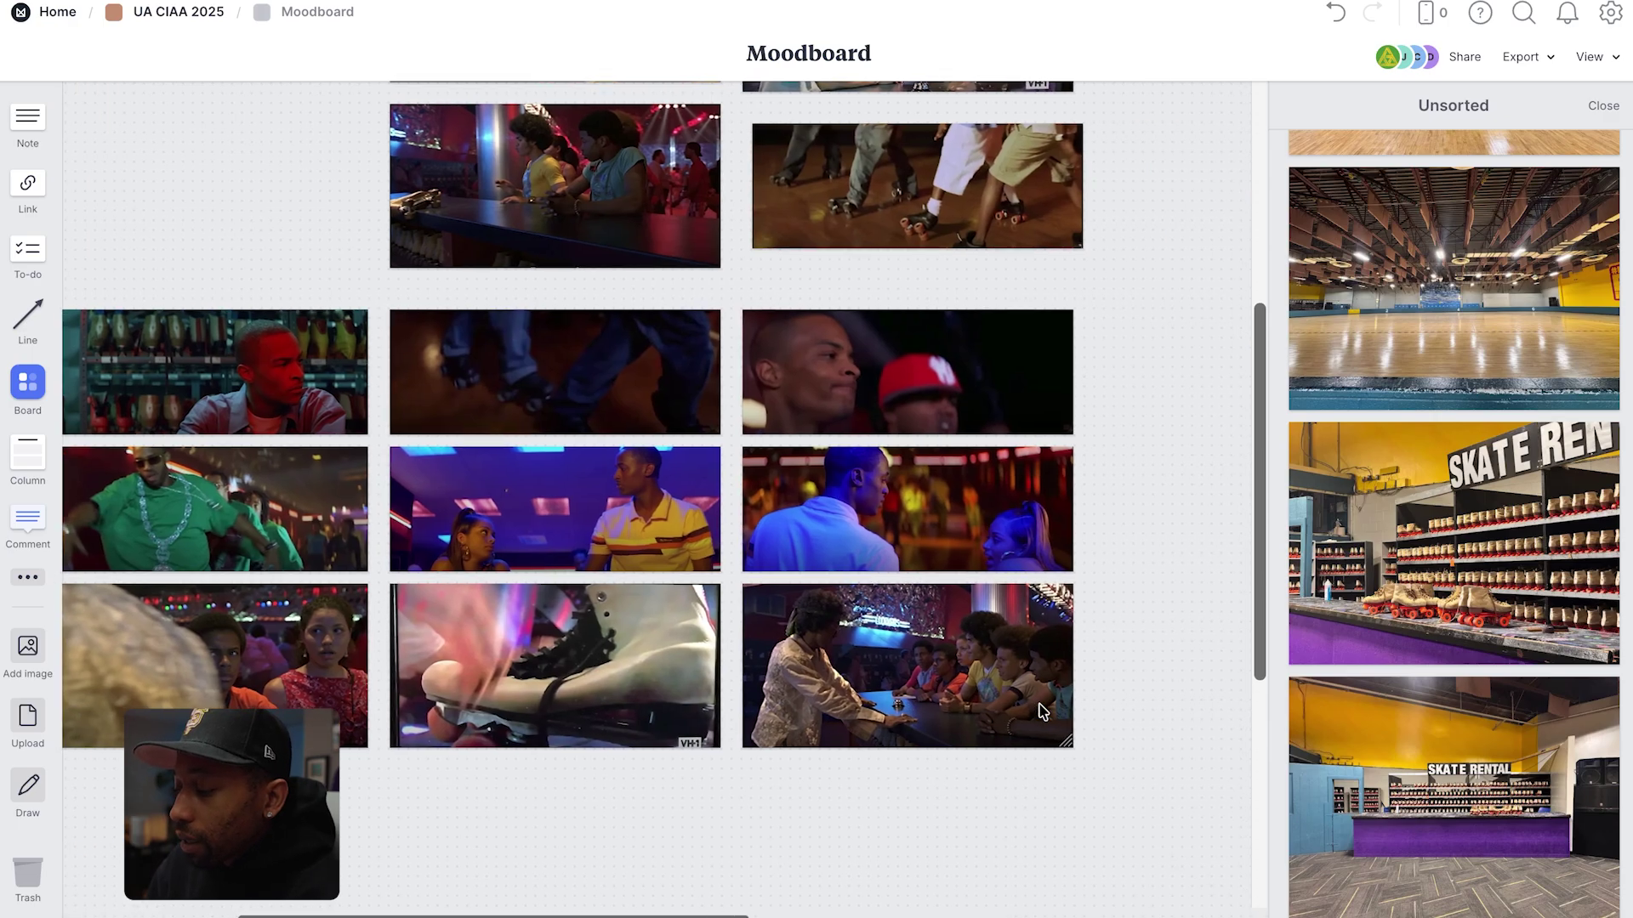
pyautogui.scroll(-2, 1041, 710)
pyautogui.hscroll(-1, 1038, 702)
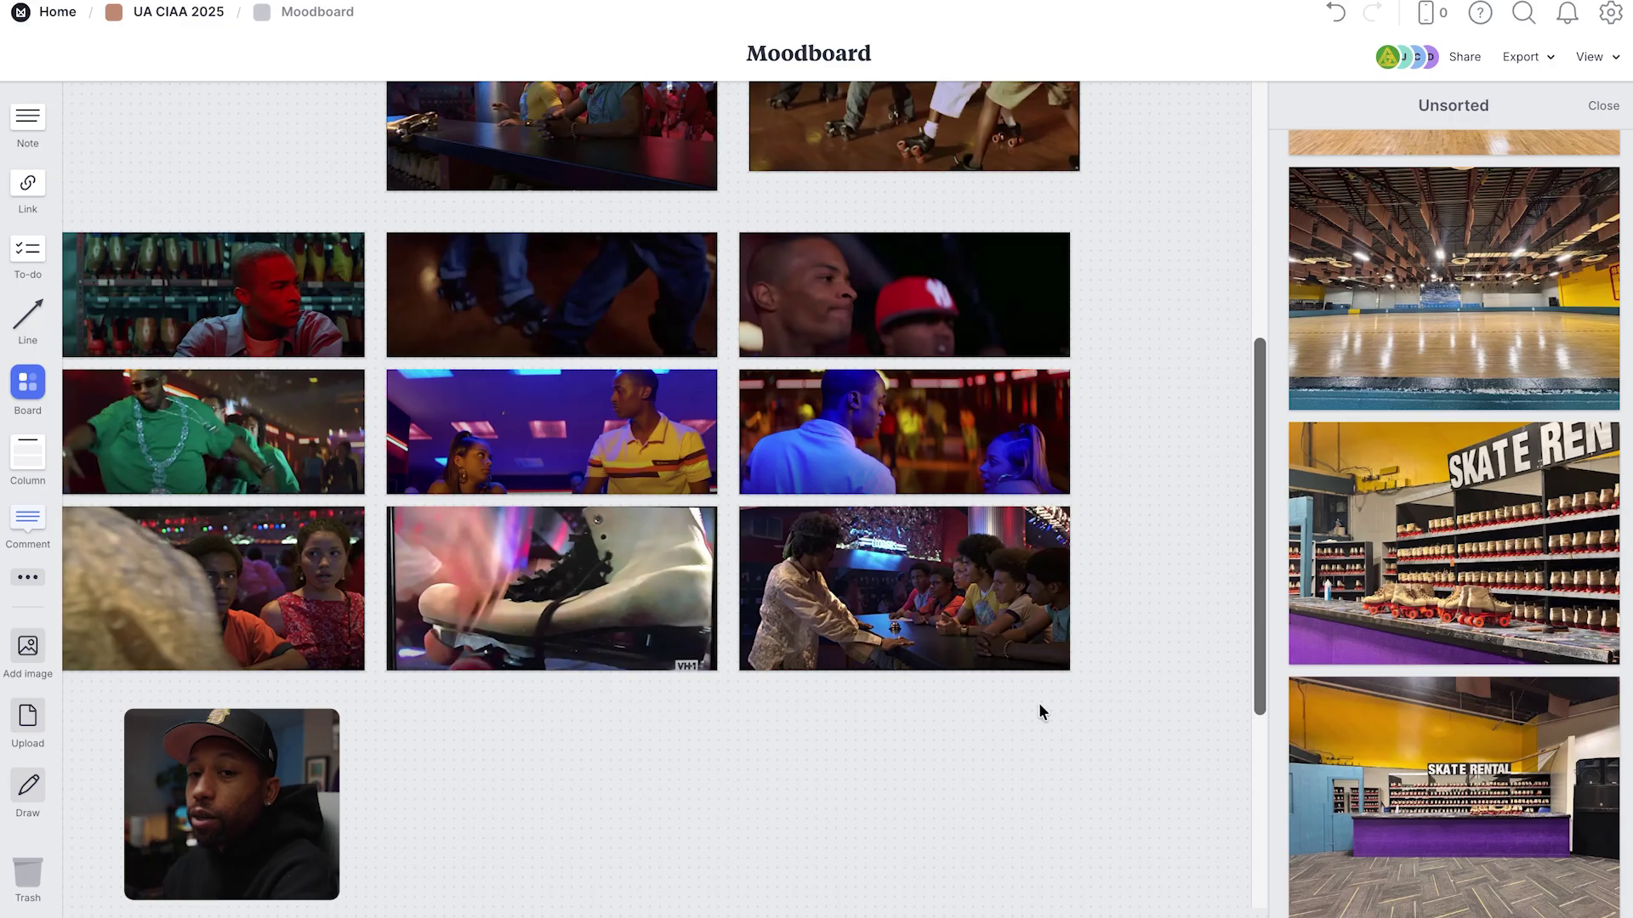
pyautogui.hscroll(-5, 1038, 703)
pyautogui.scroll(2, 1038, 702)
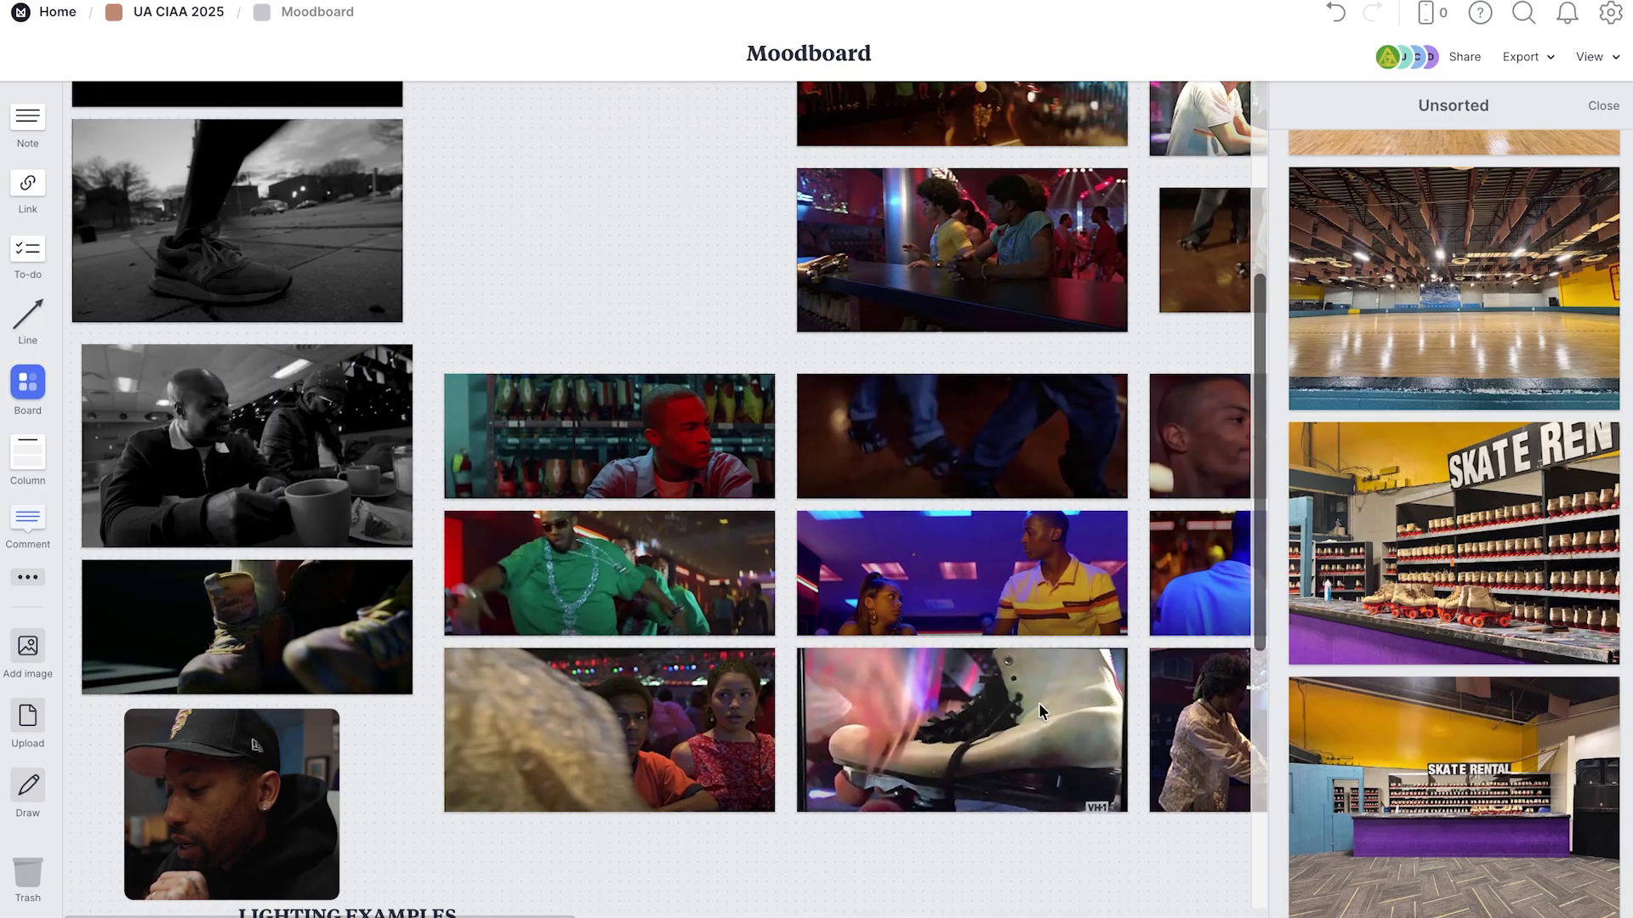
pyautogui.scroll(3, 1038, 702)
pyautogui.hscroll(4, 1043, 711)
pyautogui.scroll(4, 1043, 711)
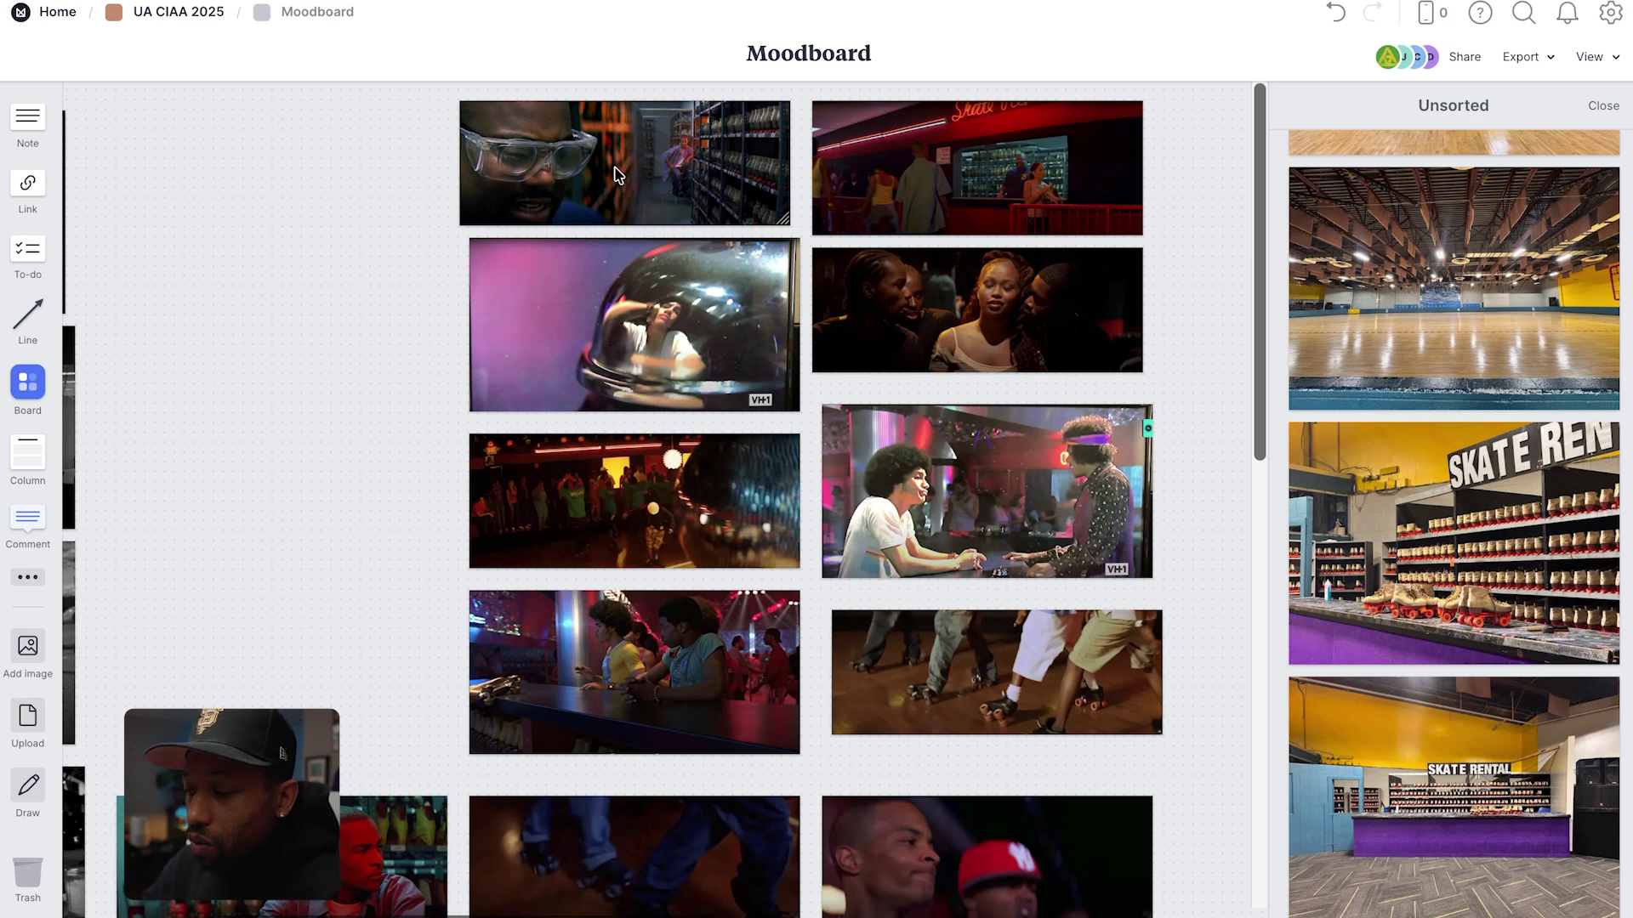
# Compare the black-and-white reference images with the colour roller-skating film stills on the Moodboard.
pyautogui.hscroll(-4, 614, 166)
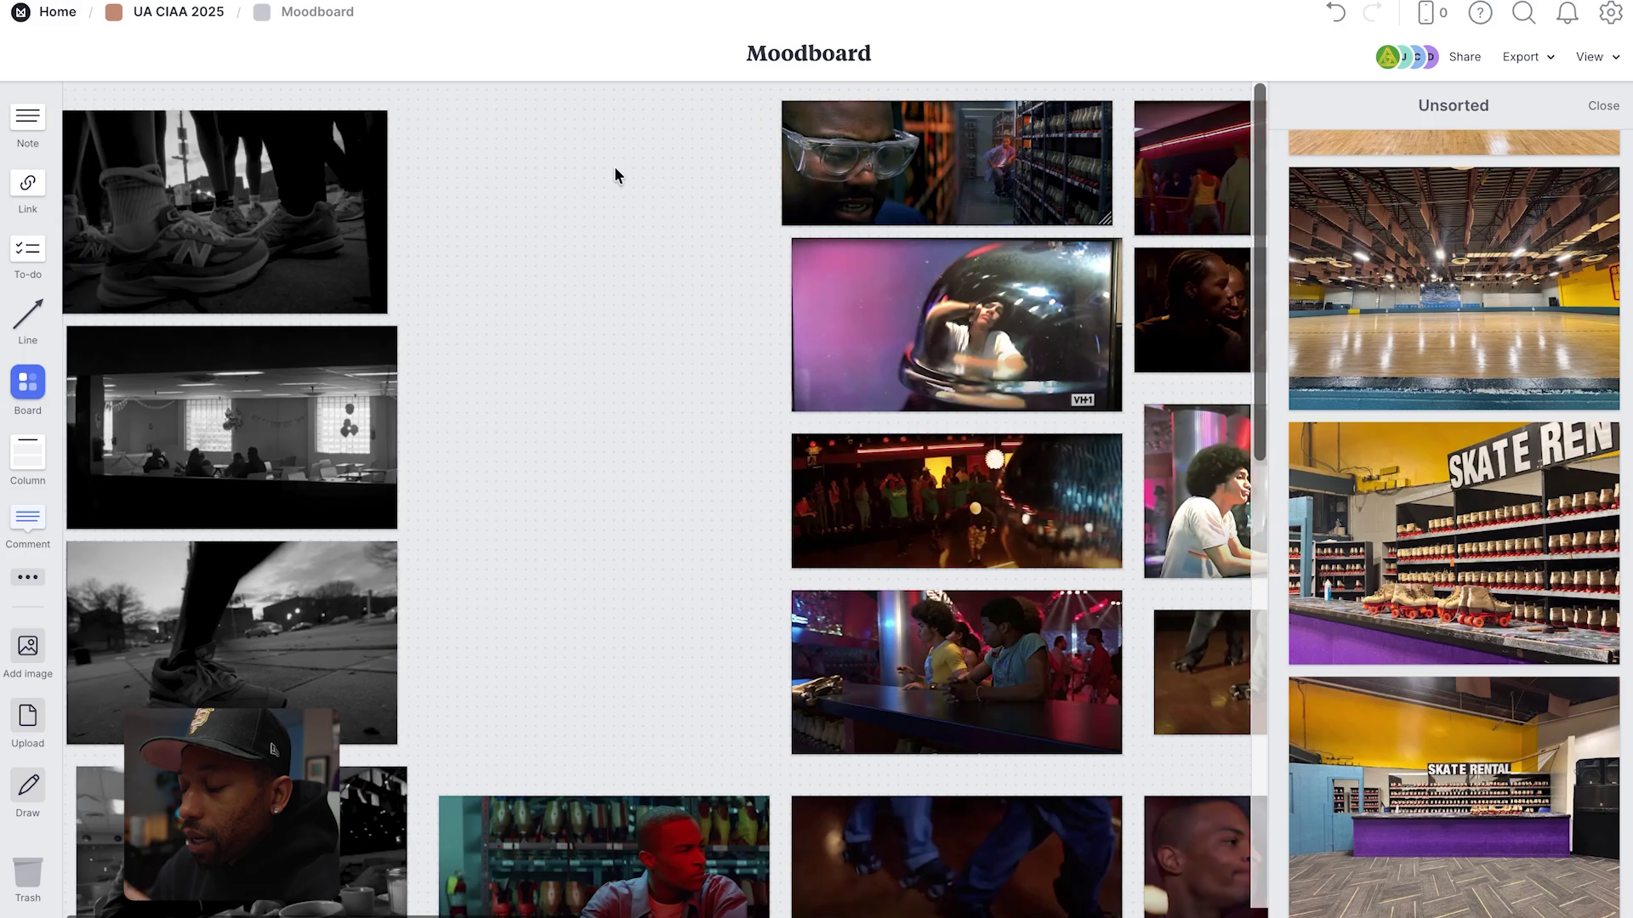
pyautogui.scroll(-3, 601, 477)
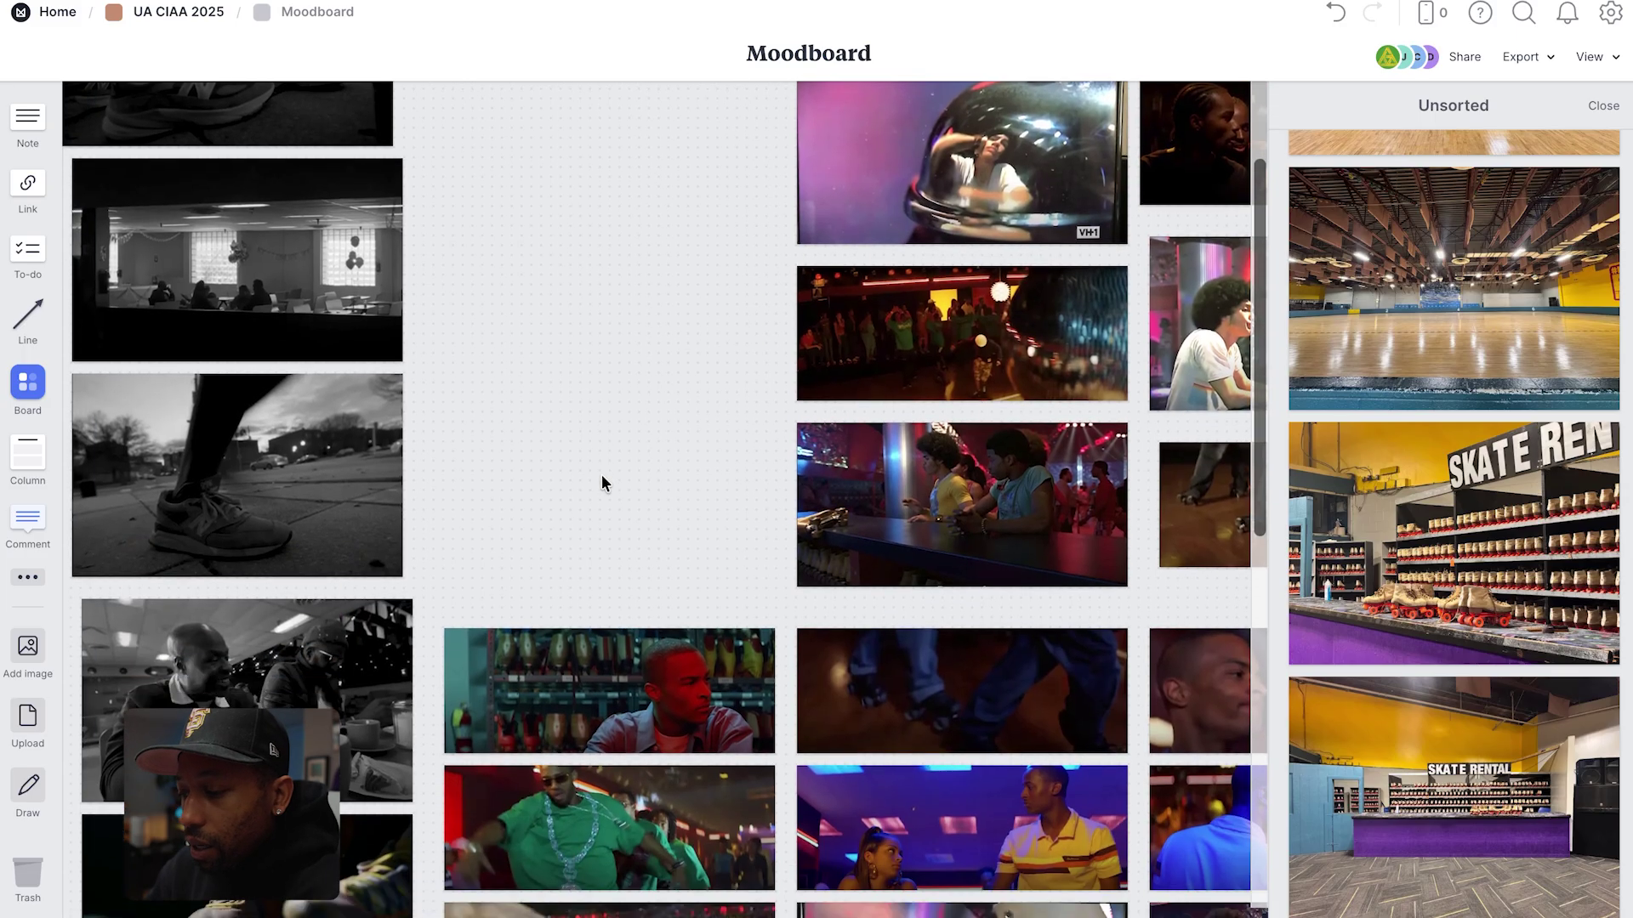
pyautogui.scroll(-3, 356, 421)
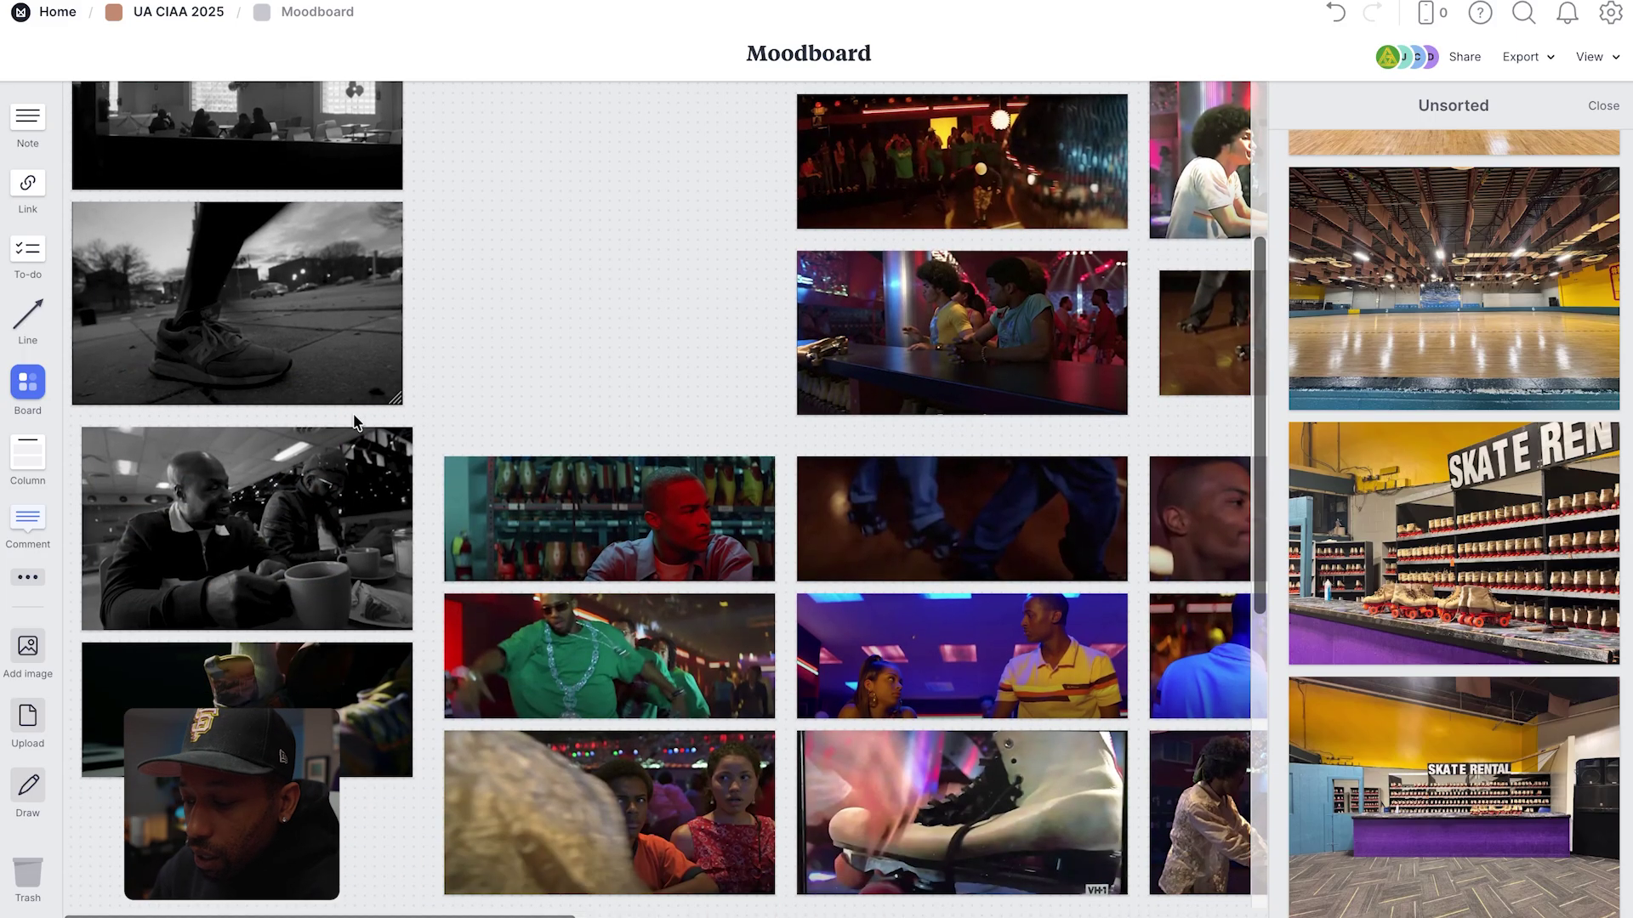
pyautogui.scroll(5, 355, 421)
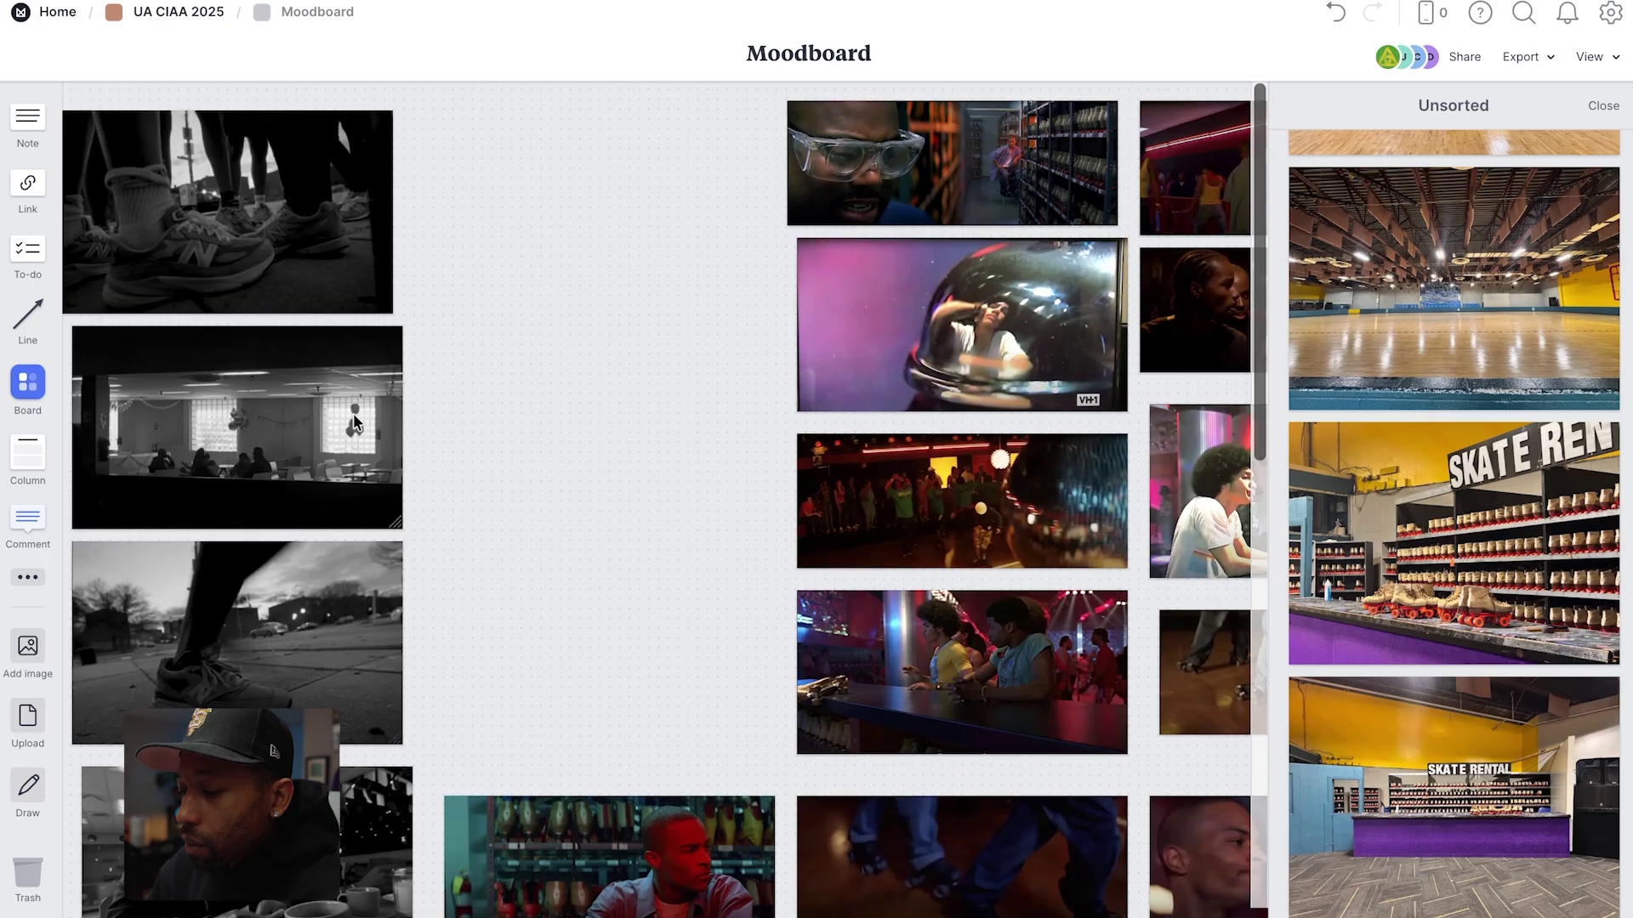
pyautogui.scroll(-3, 255, 425)
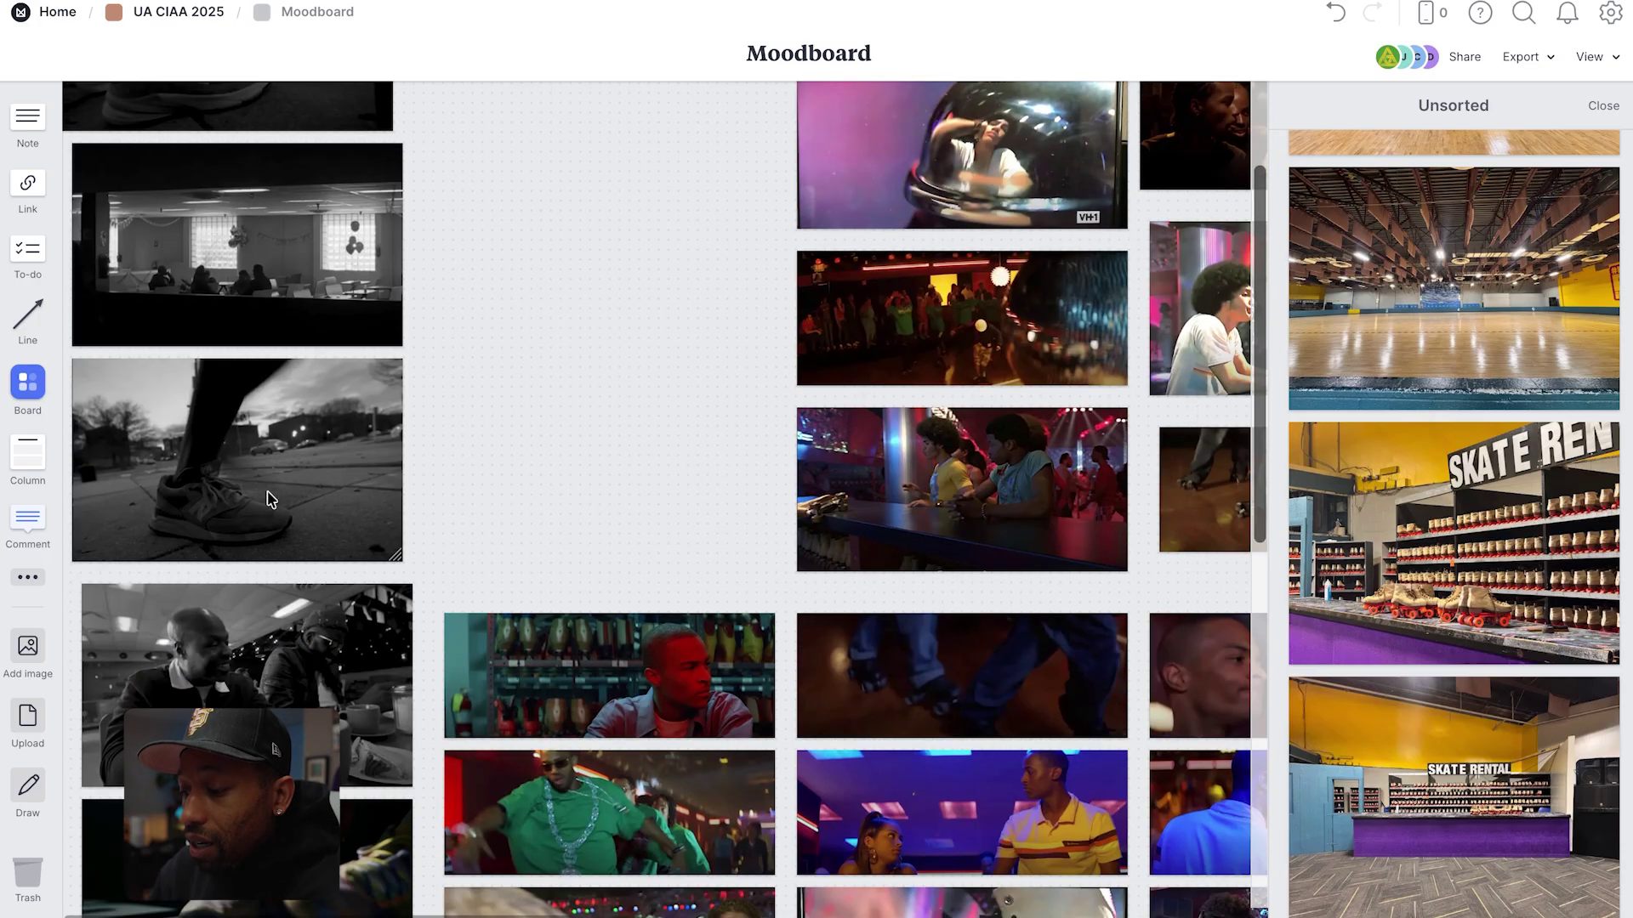
pyautogui.scroll(-2, 270, 499)
pyautogui.scroll(5, 271, 499)
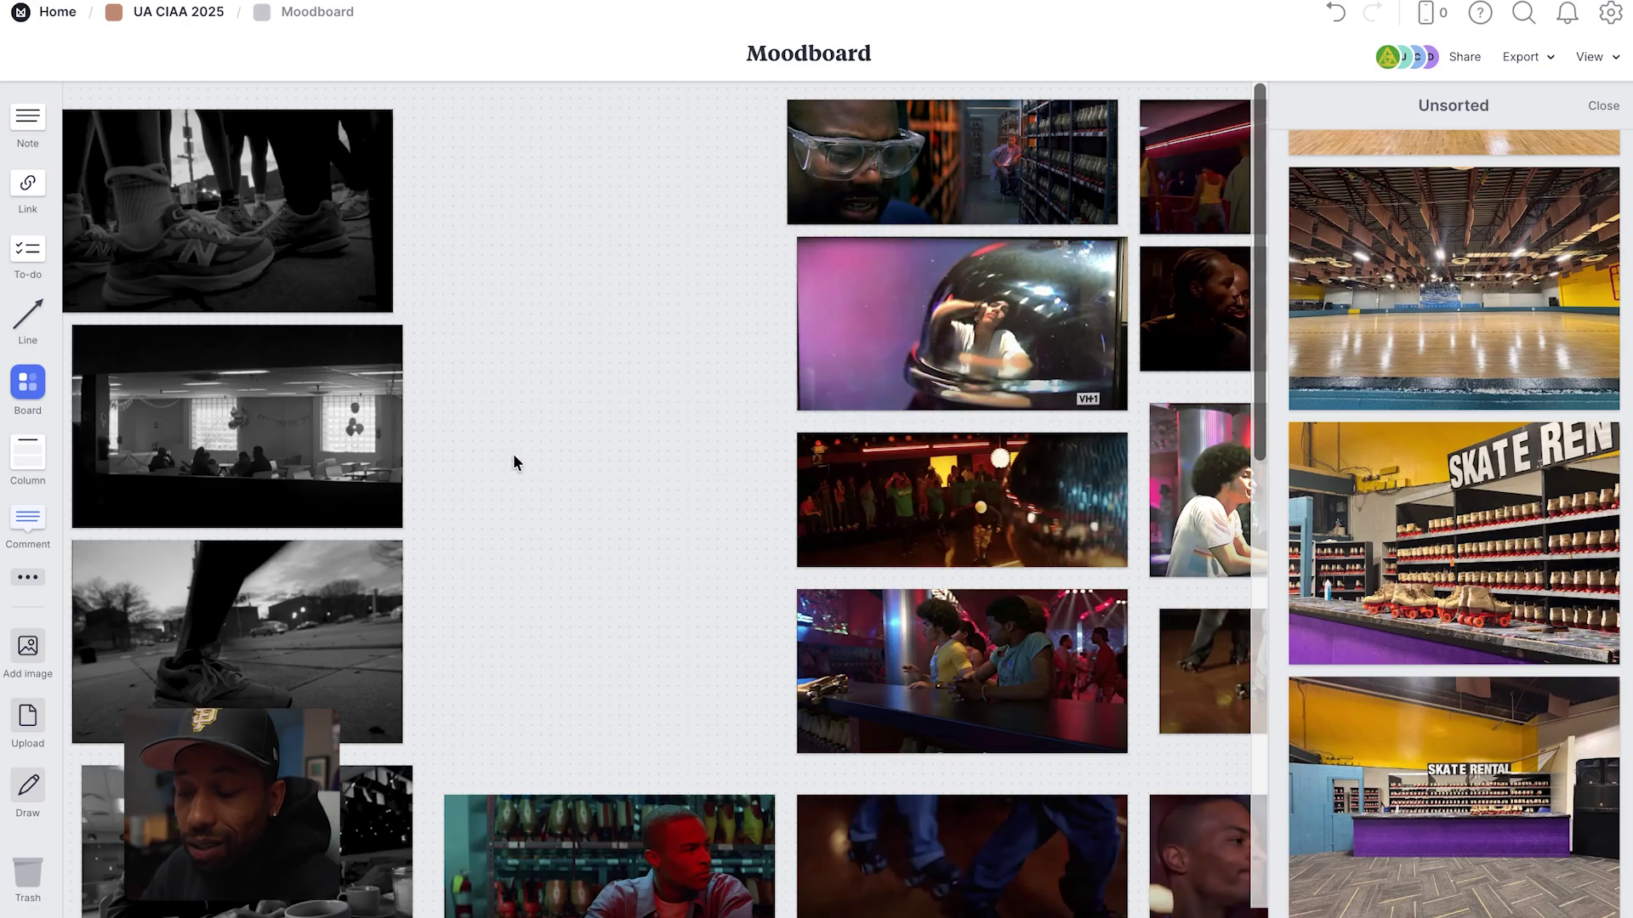
# Return to the UA CIAA 2025 board and review the ATL 2006 and Roll Bounce reference video cards.
pyautogui.click(177, 14)
pyautogui.scroll(-3, 753, 485)
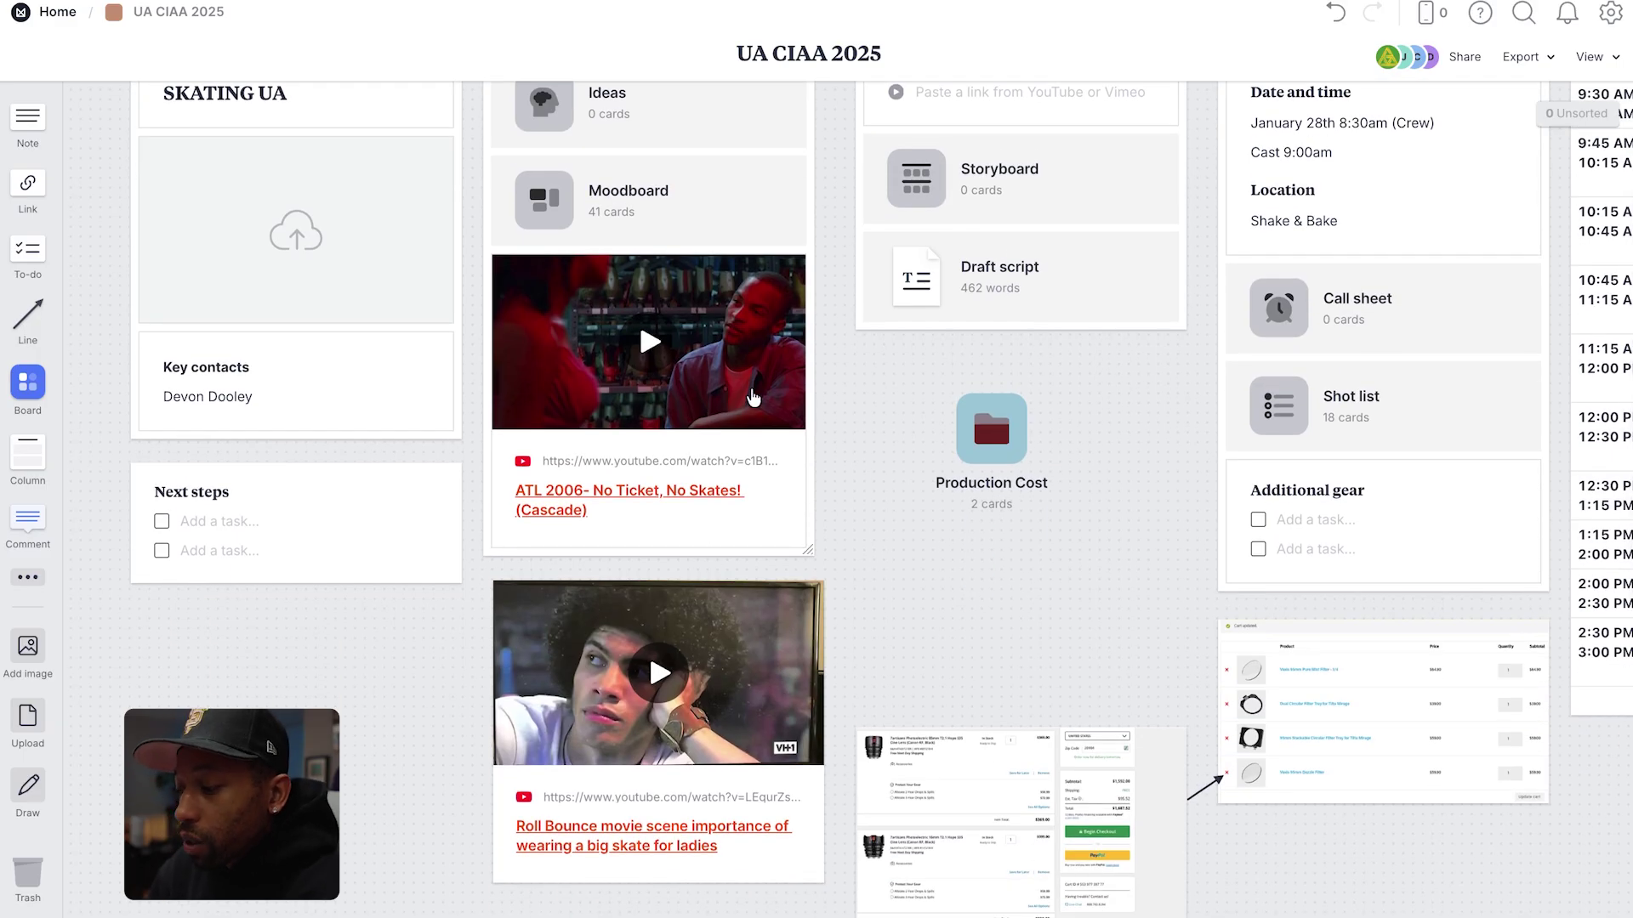
pyautogui.scroll(-2, 759, 680)
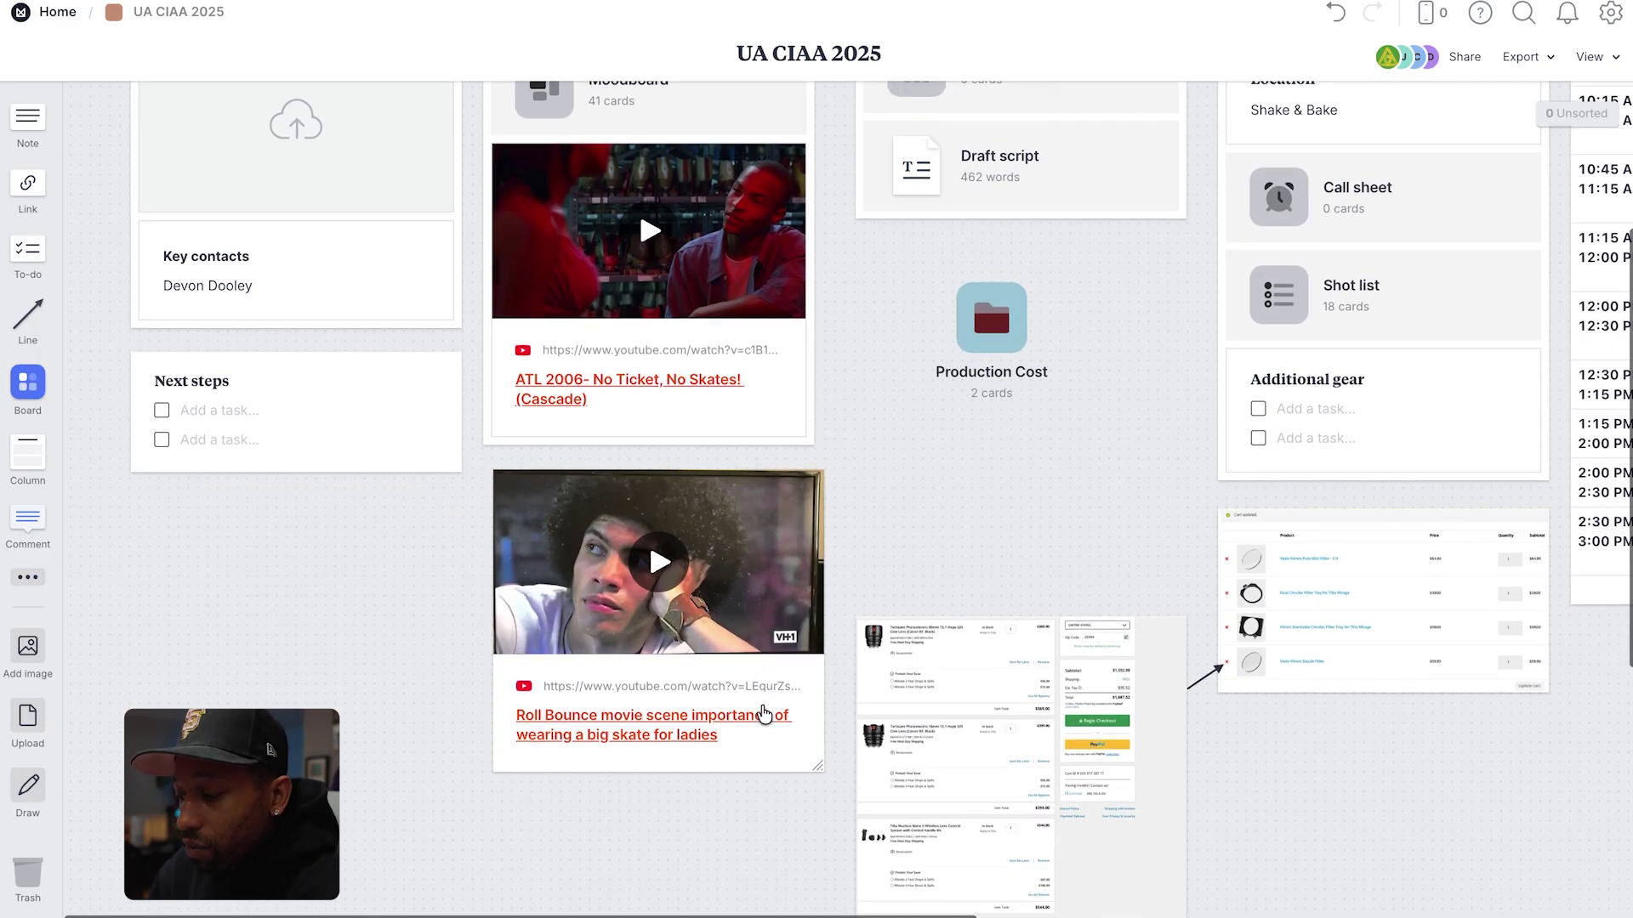
pyautogui.scroll(4, 764, 714)
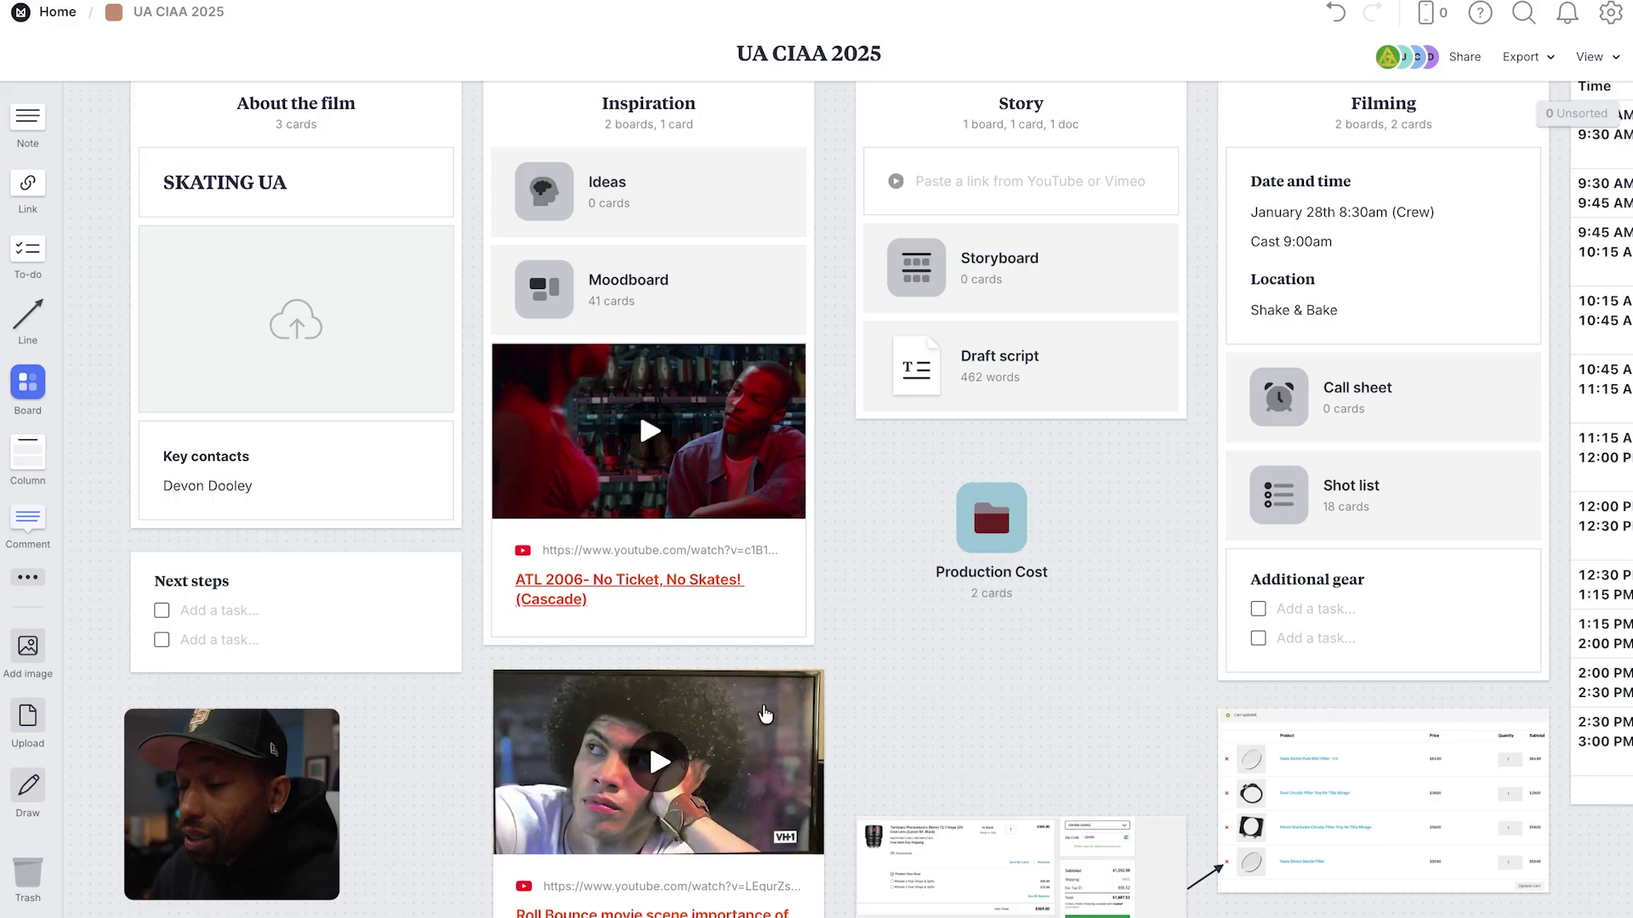
# Open the Production Cost board and review the crew roles and costs in its budget table.
pyautogui.hscroll(3, 994, 656)
pyautogui.scroll(2, 993, 657)
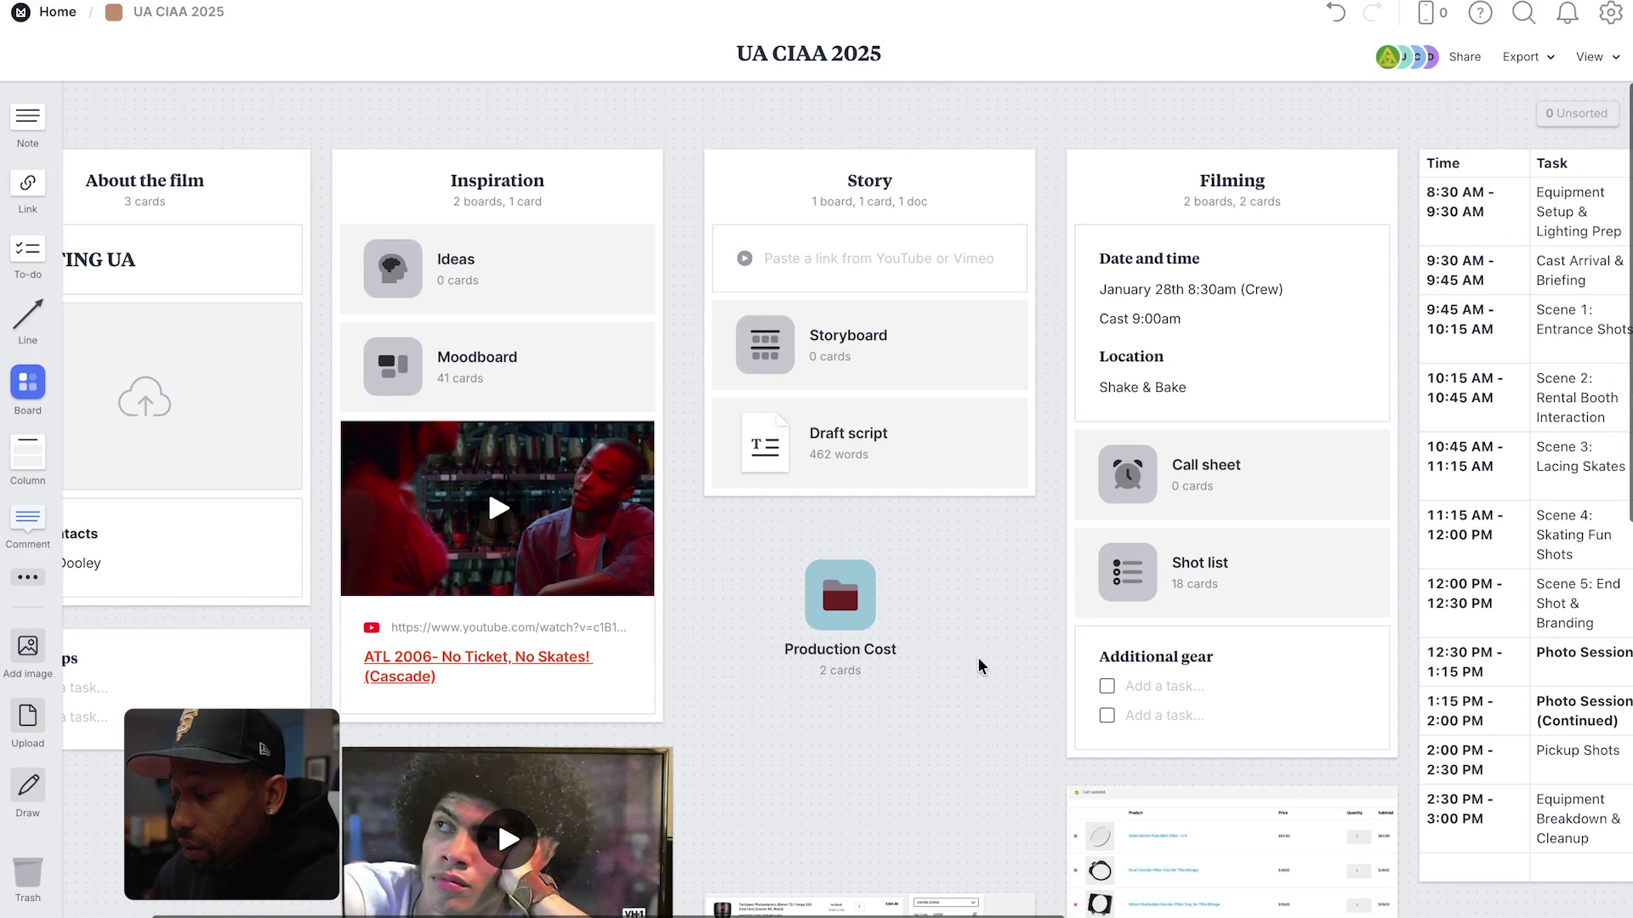
pyautogui.click(824, 595)
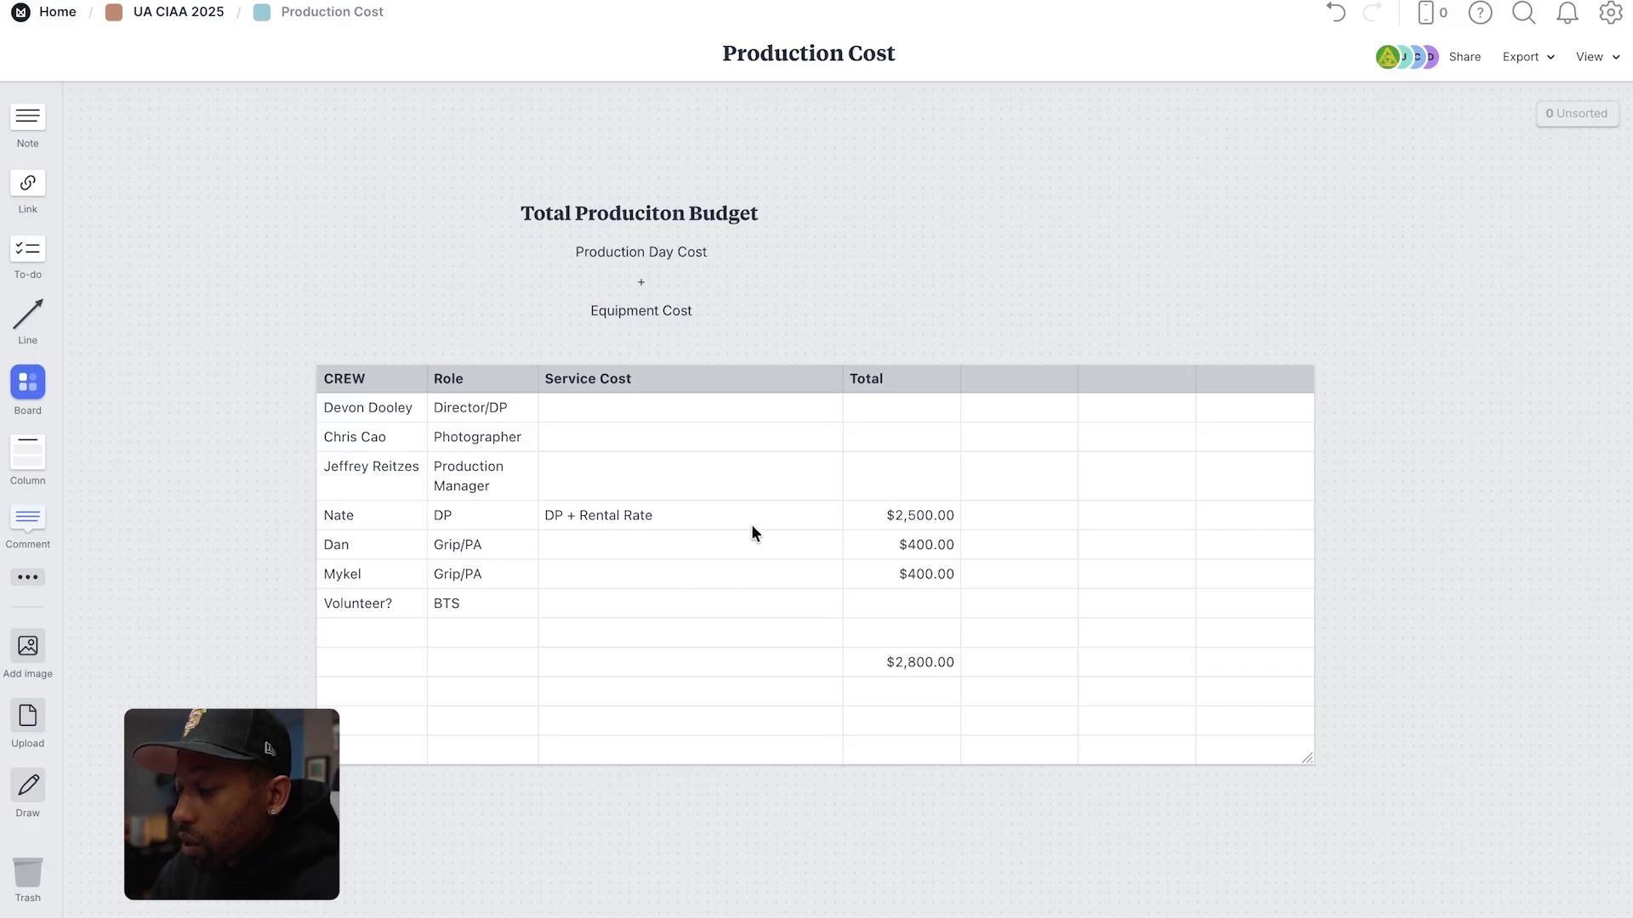
pyautogui.scroll(-2, 864, 600)
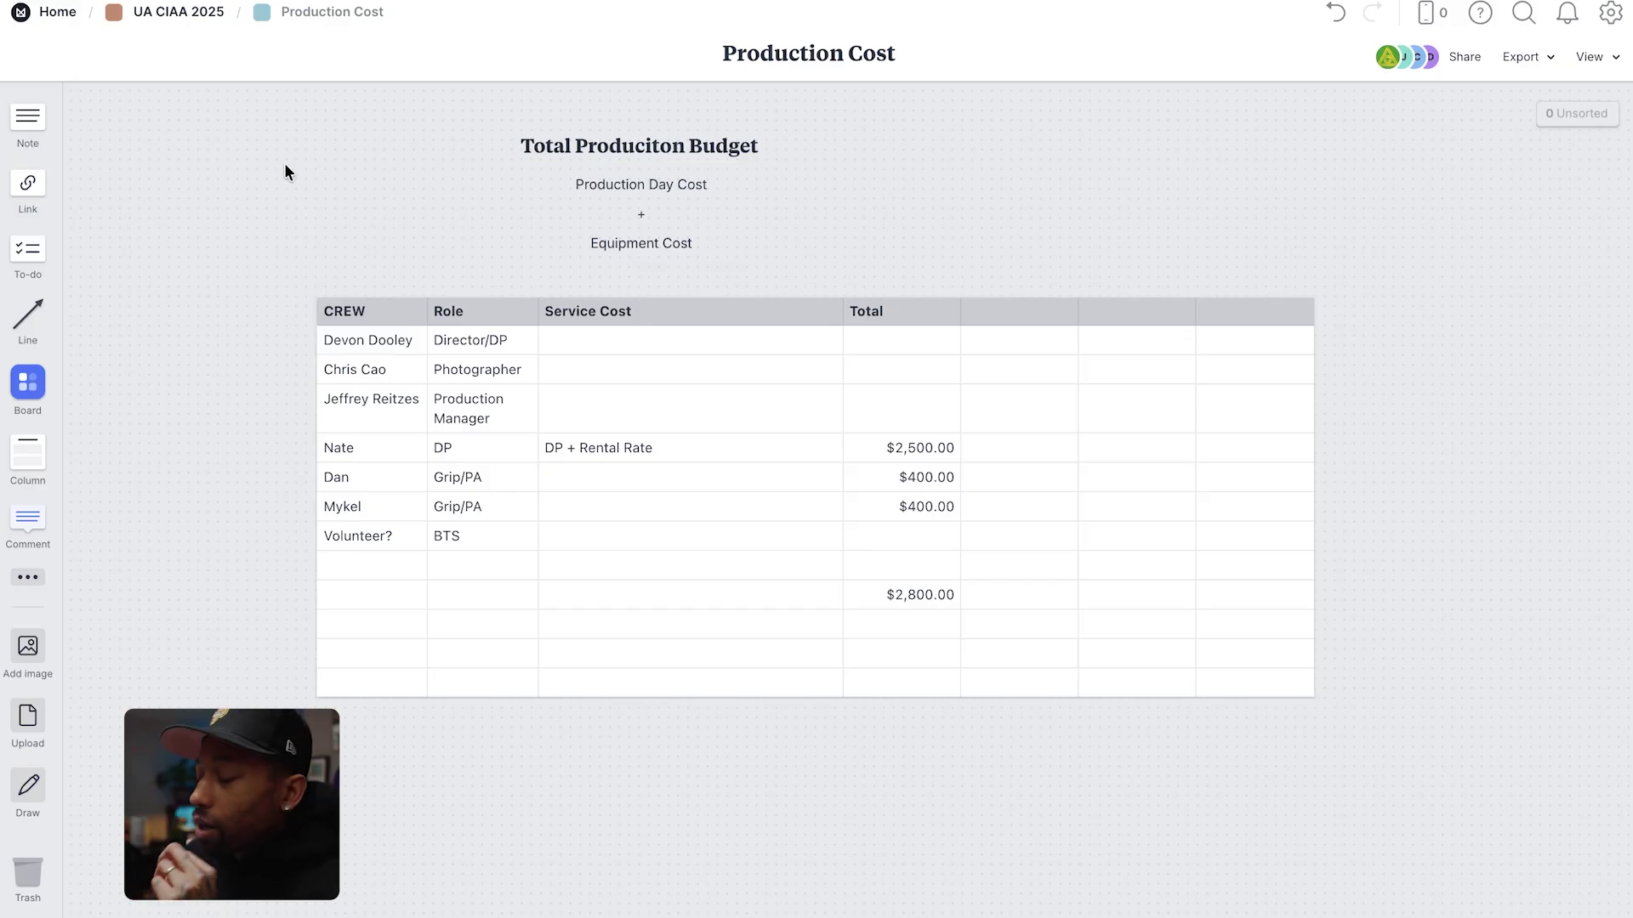
# Go back to the UA CIAA 2025 board, view the lens and battery cart screenshot at full size, and close it.
pyautogui.click(152, 28)
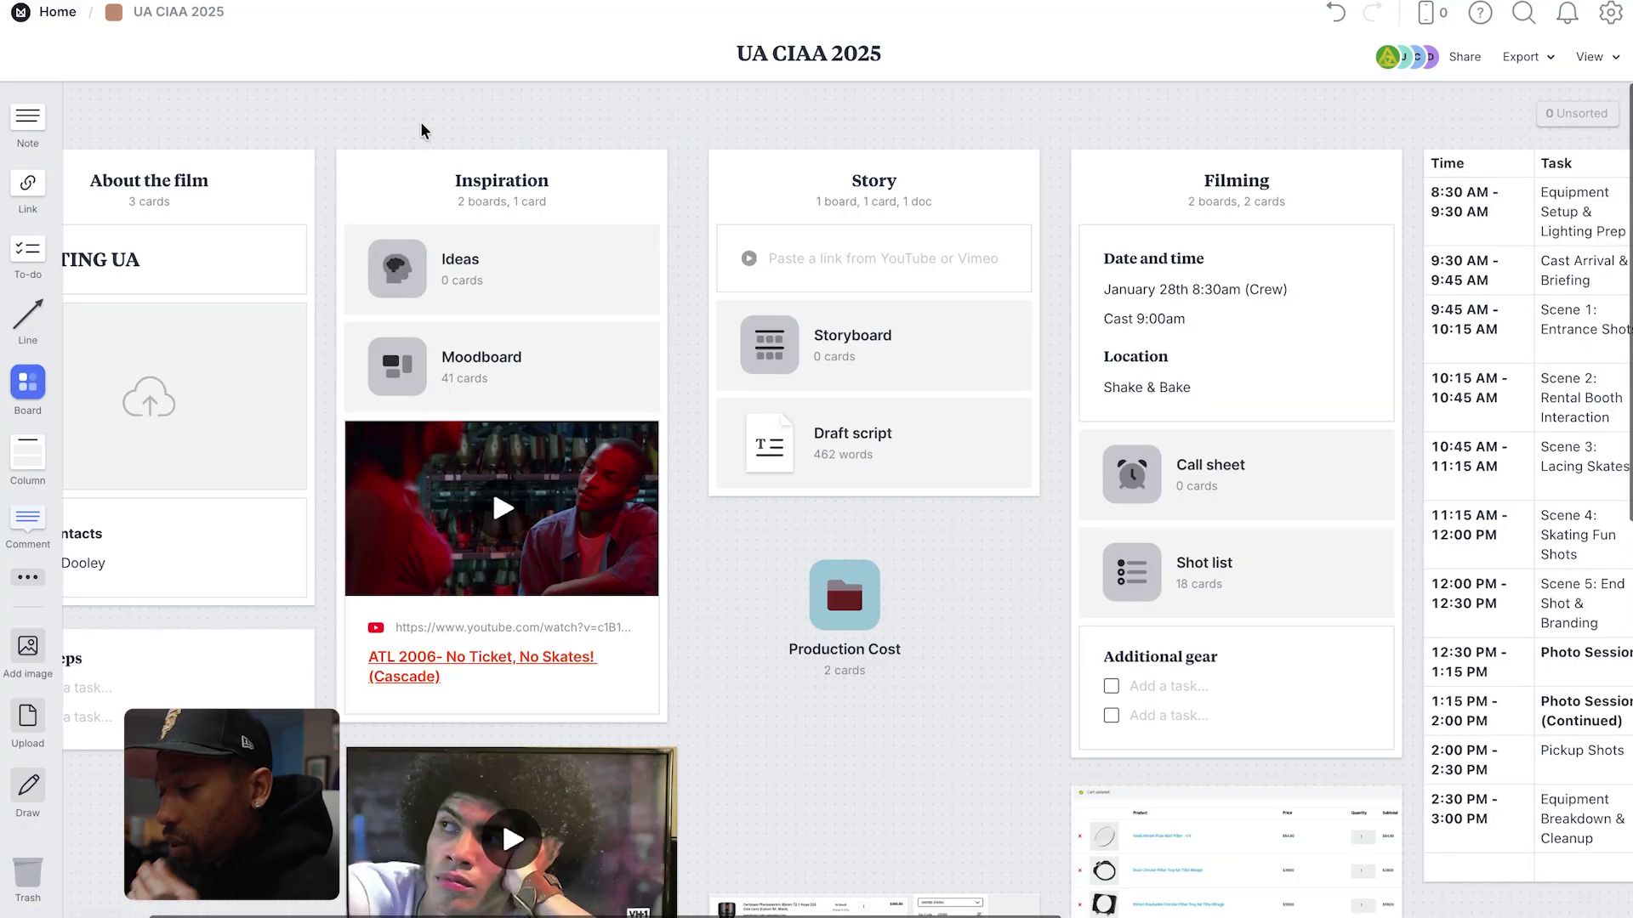
pyautogui.scroll(-6, 768, 759)
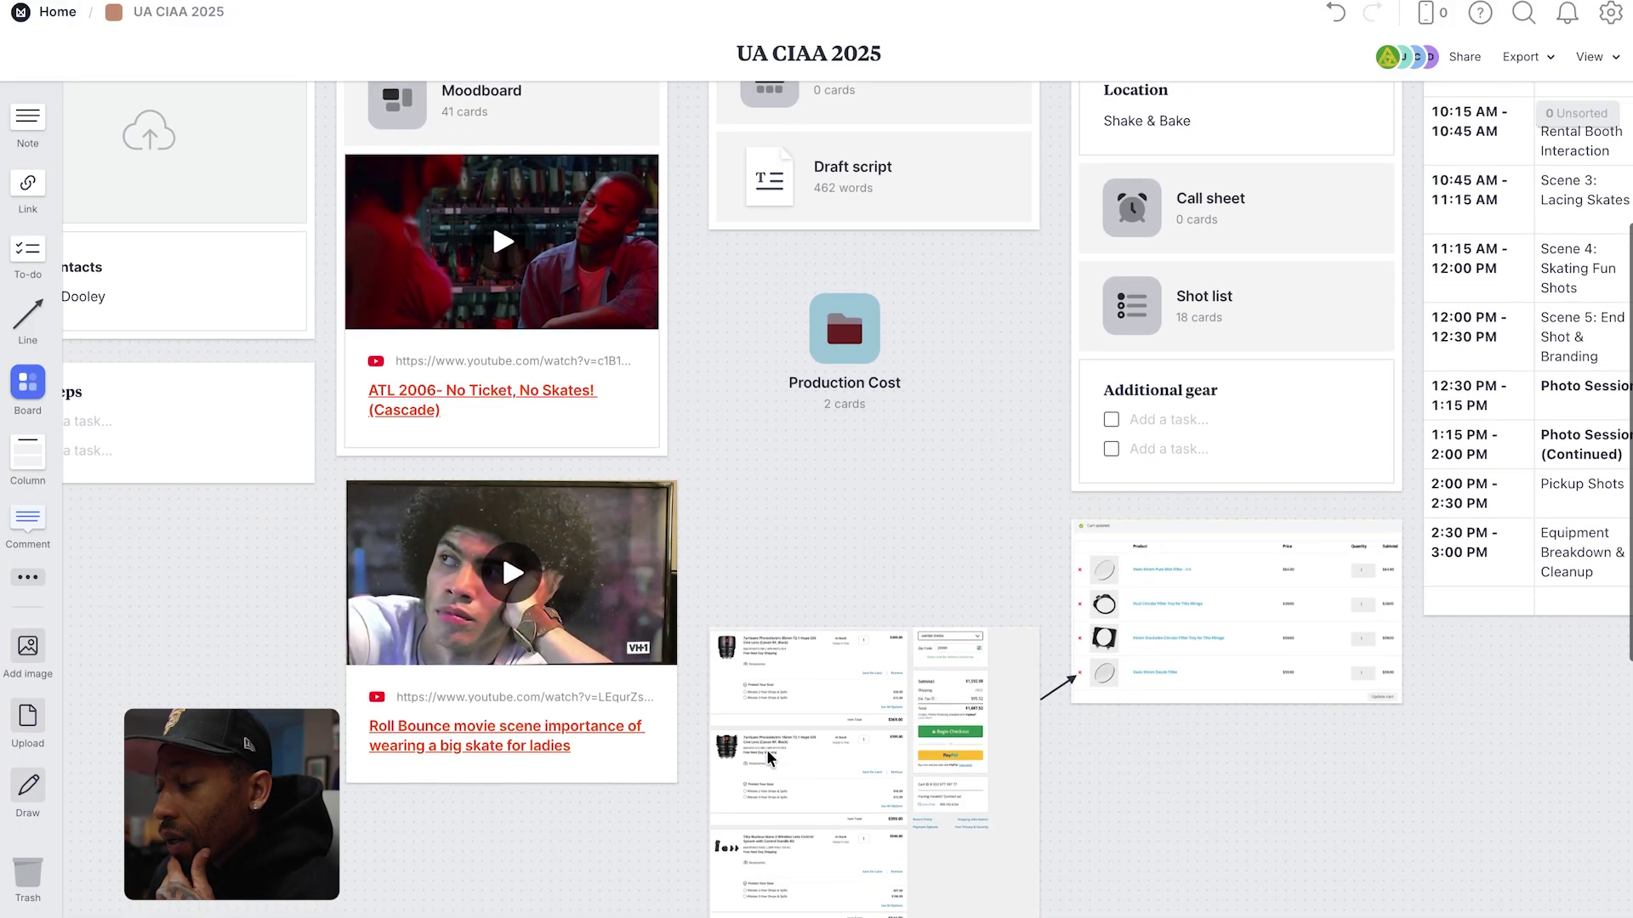
pyautogui.scroll(-2, 768, 759)
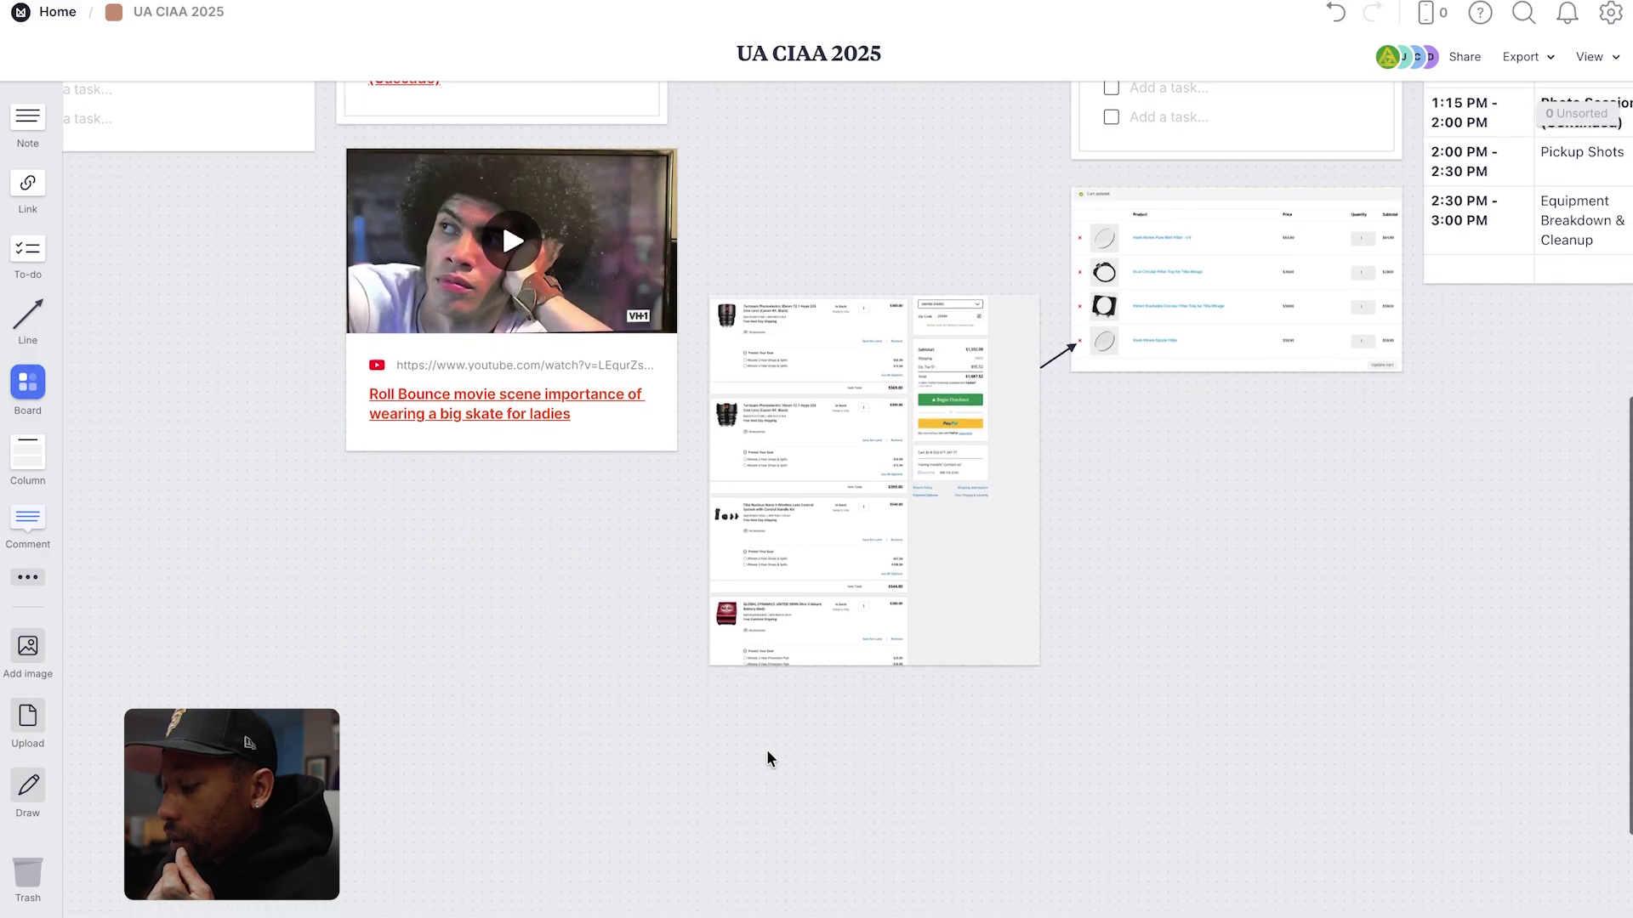
pyautogui.click(825, 523)
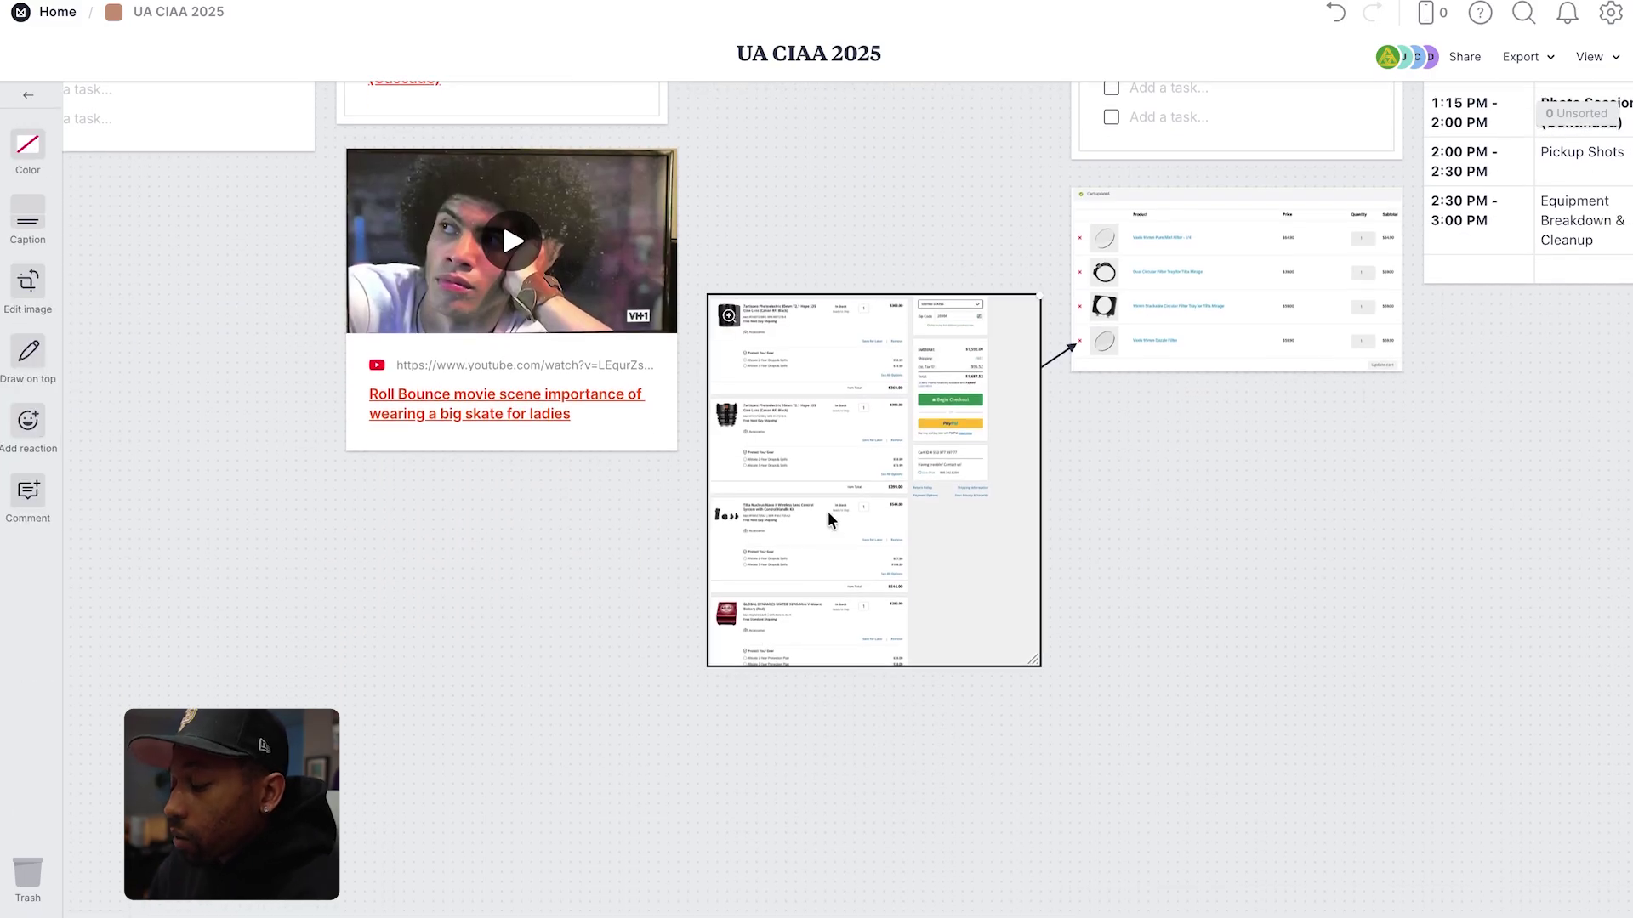
pyautogui.doubleClick(826, 520)
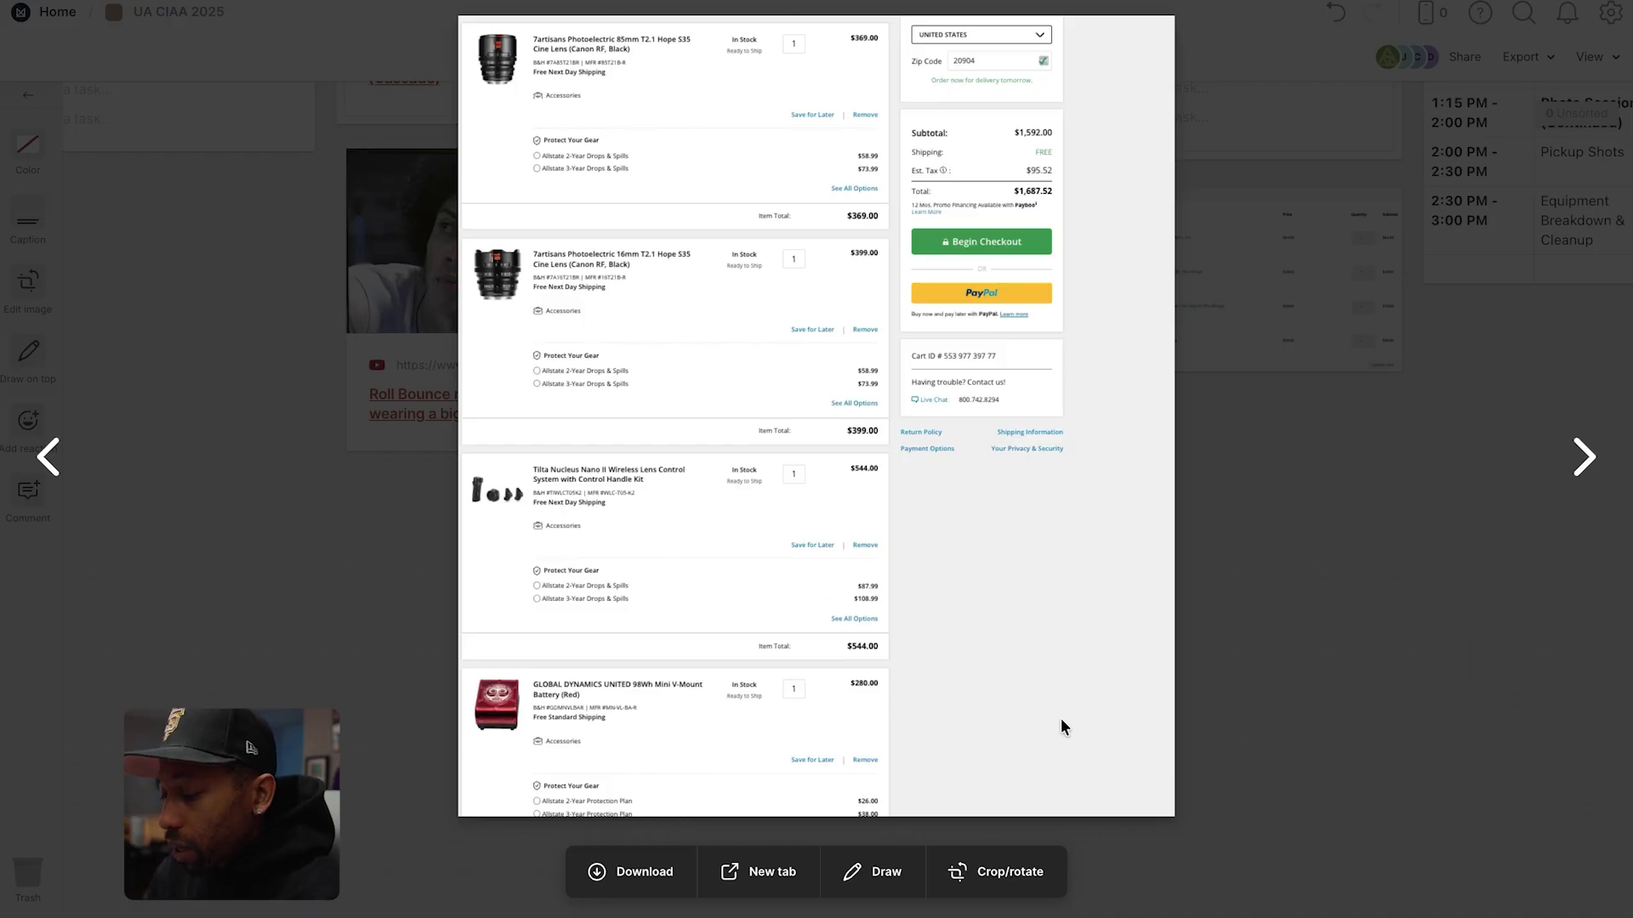
pyautogui.click(1367, 778)
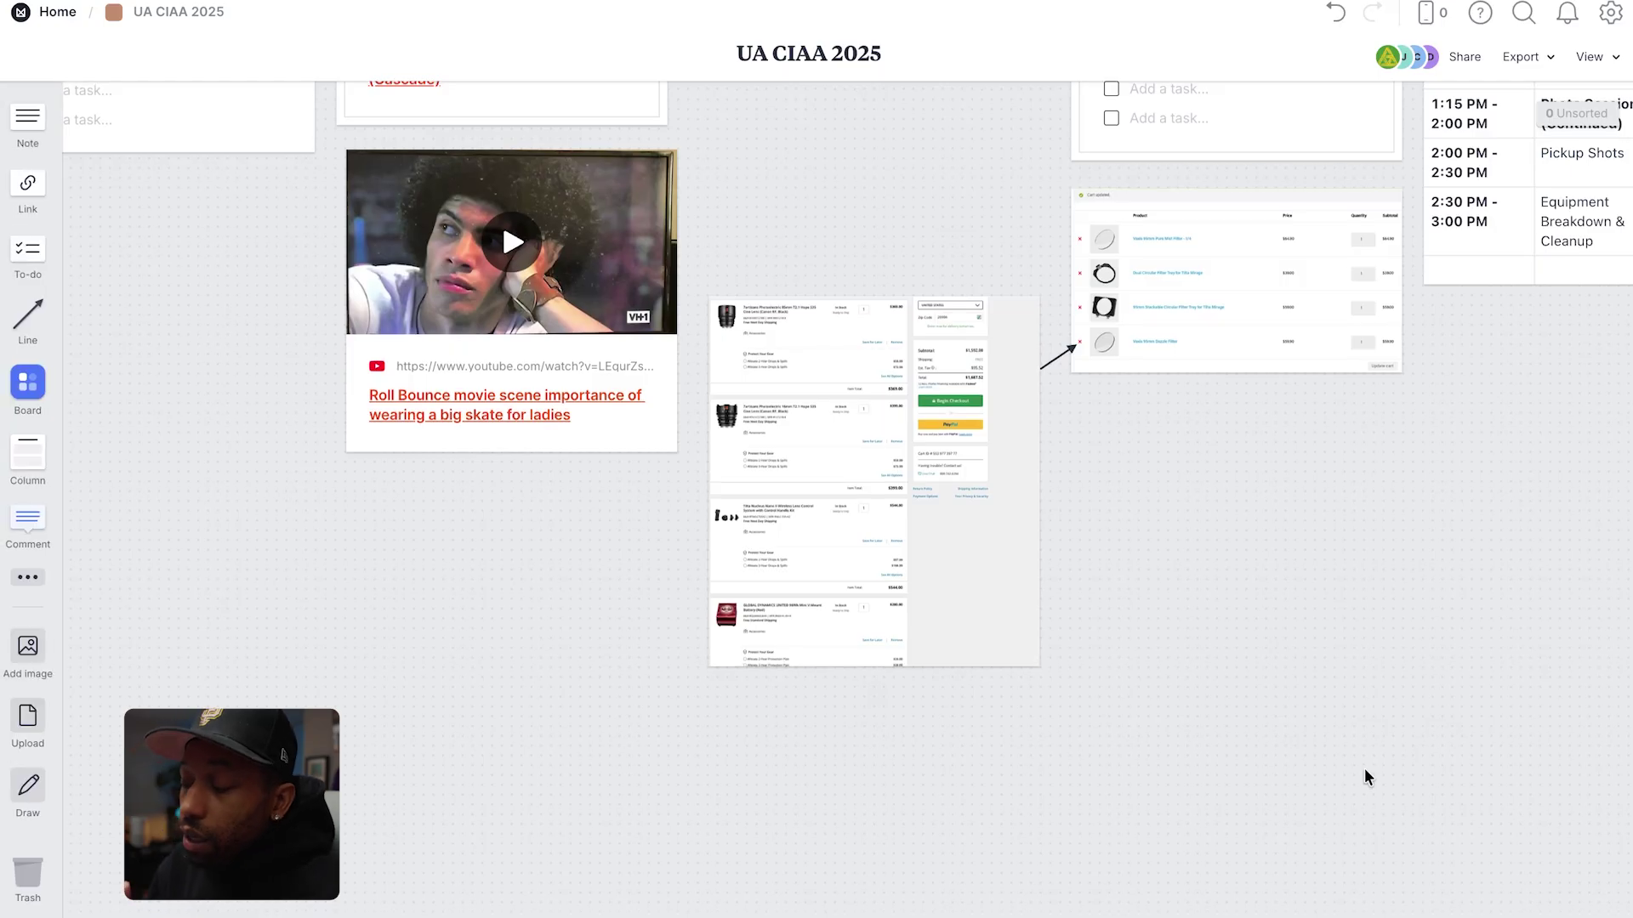
# Review the Filming column and the time, task, duration and details entries of the shoot-day schedule.
pyautogui.scroll(3, 1367, 778)
pyautogui.hscroll(5, 1366, 777)
pyautogui.scroll(2, 1366, 777)
pyautogui.hscroll(1, 1366, 778)
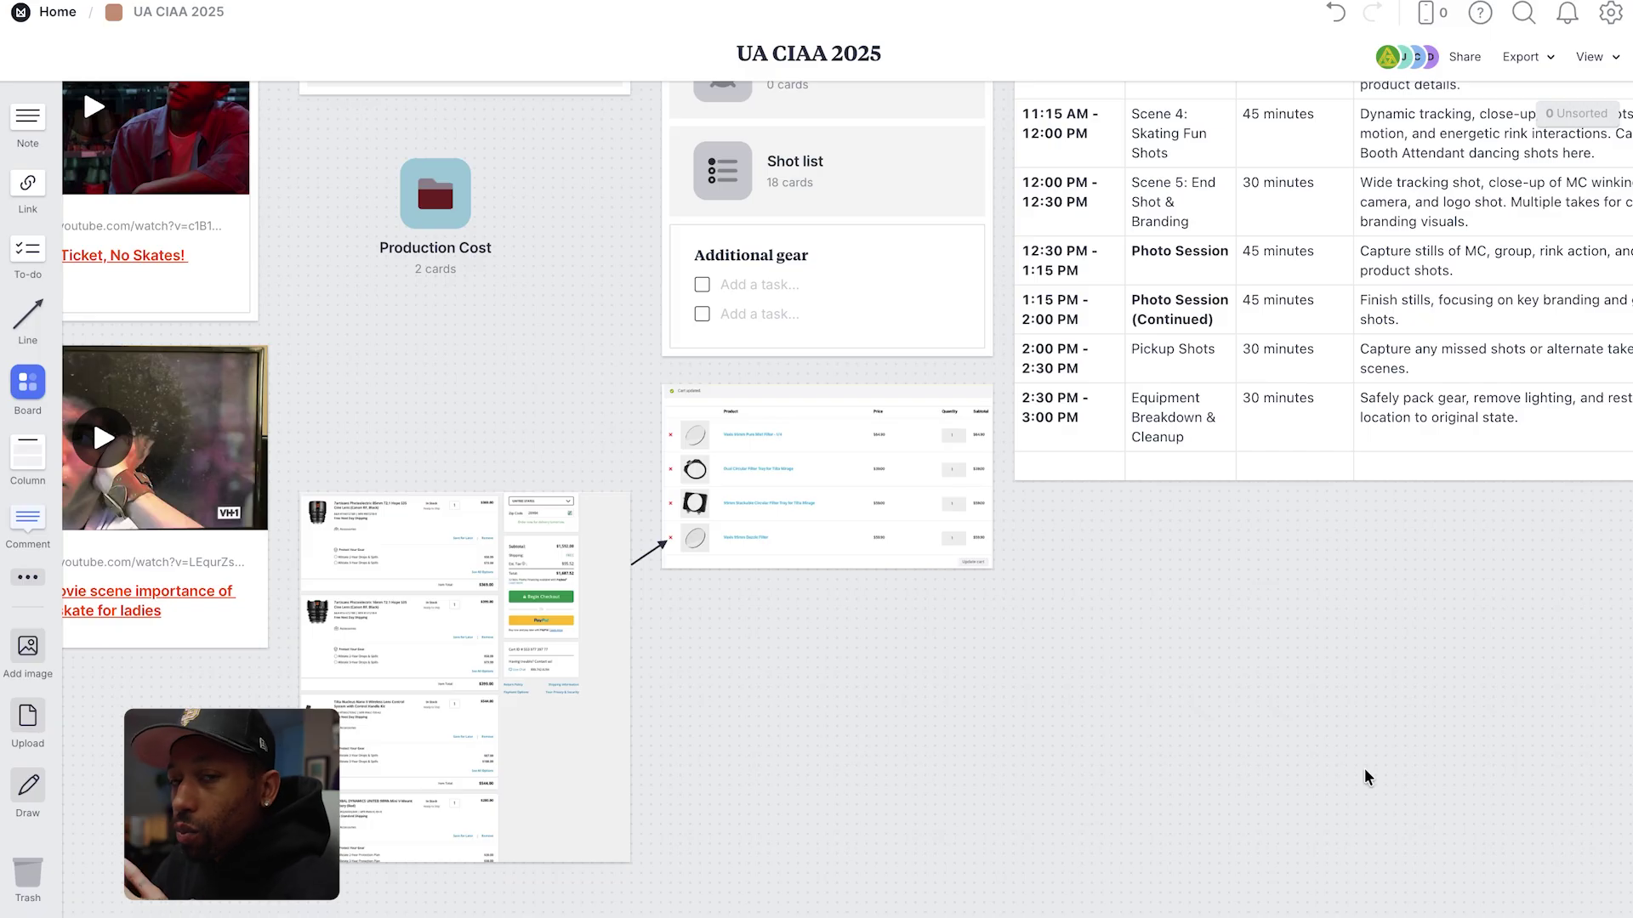
pyautogui.scroll(5, 1366, 777)
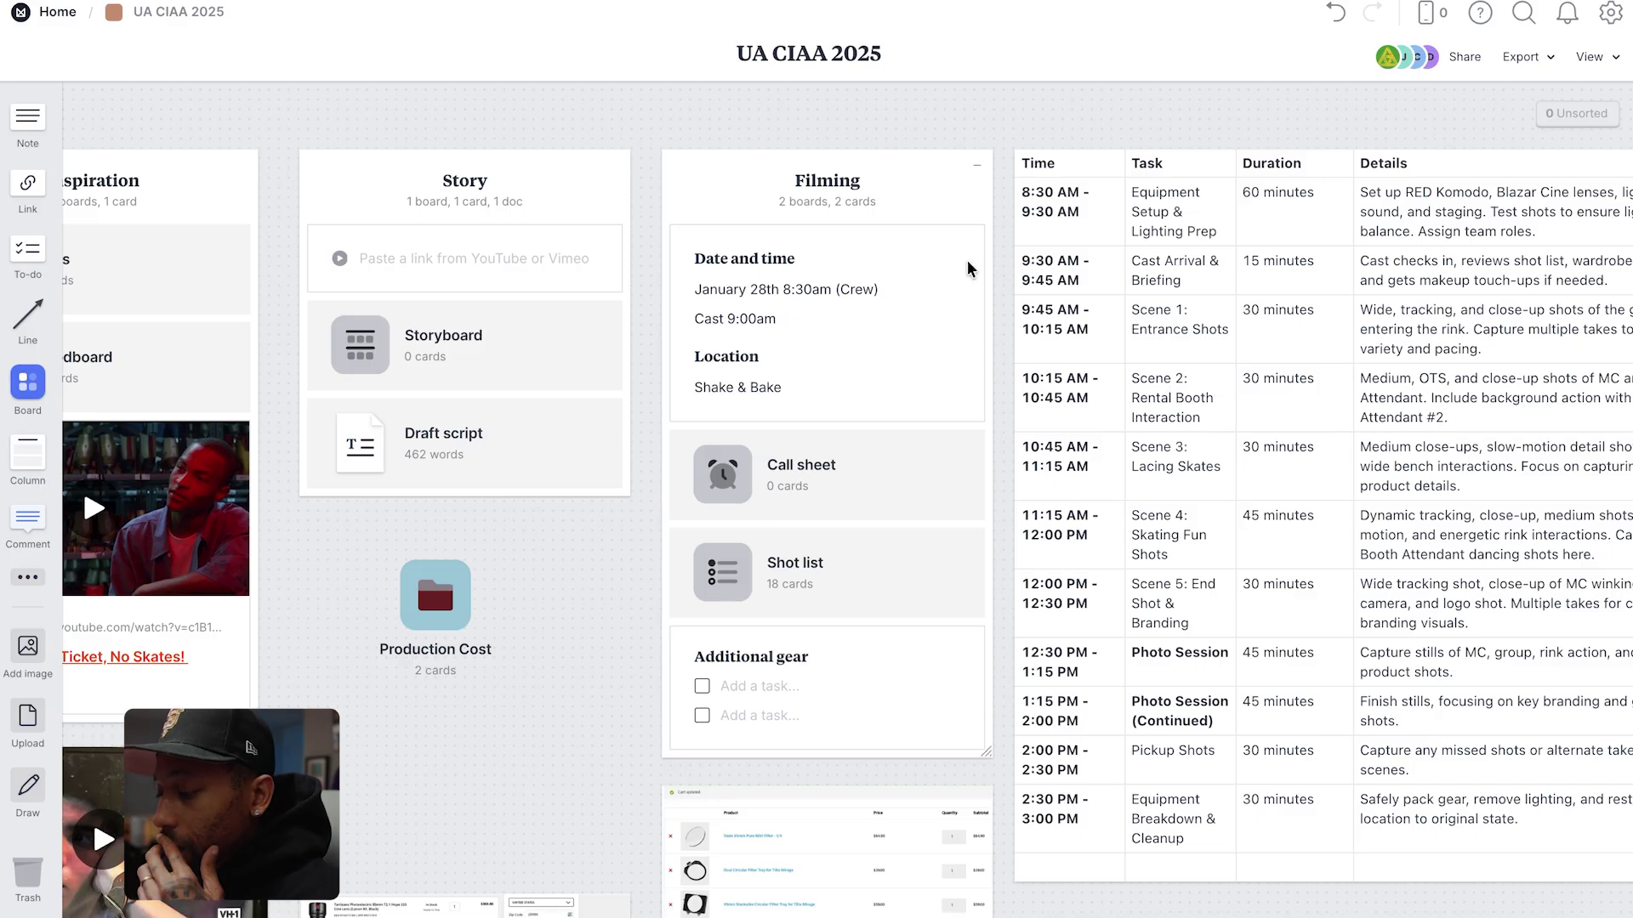
pyautogui.hscroll(5, 1228, 383)
pyautogui.hscroll(1, 1330, 379)
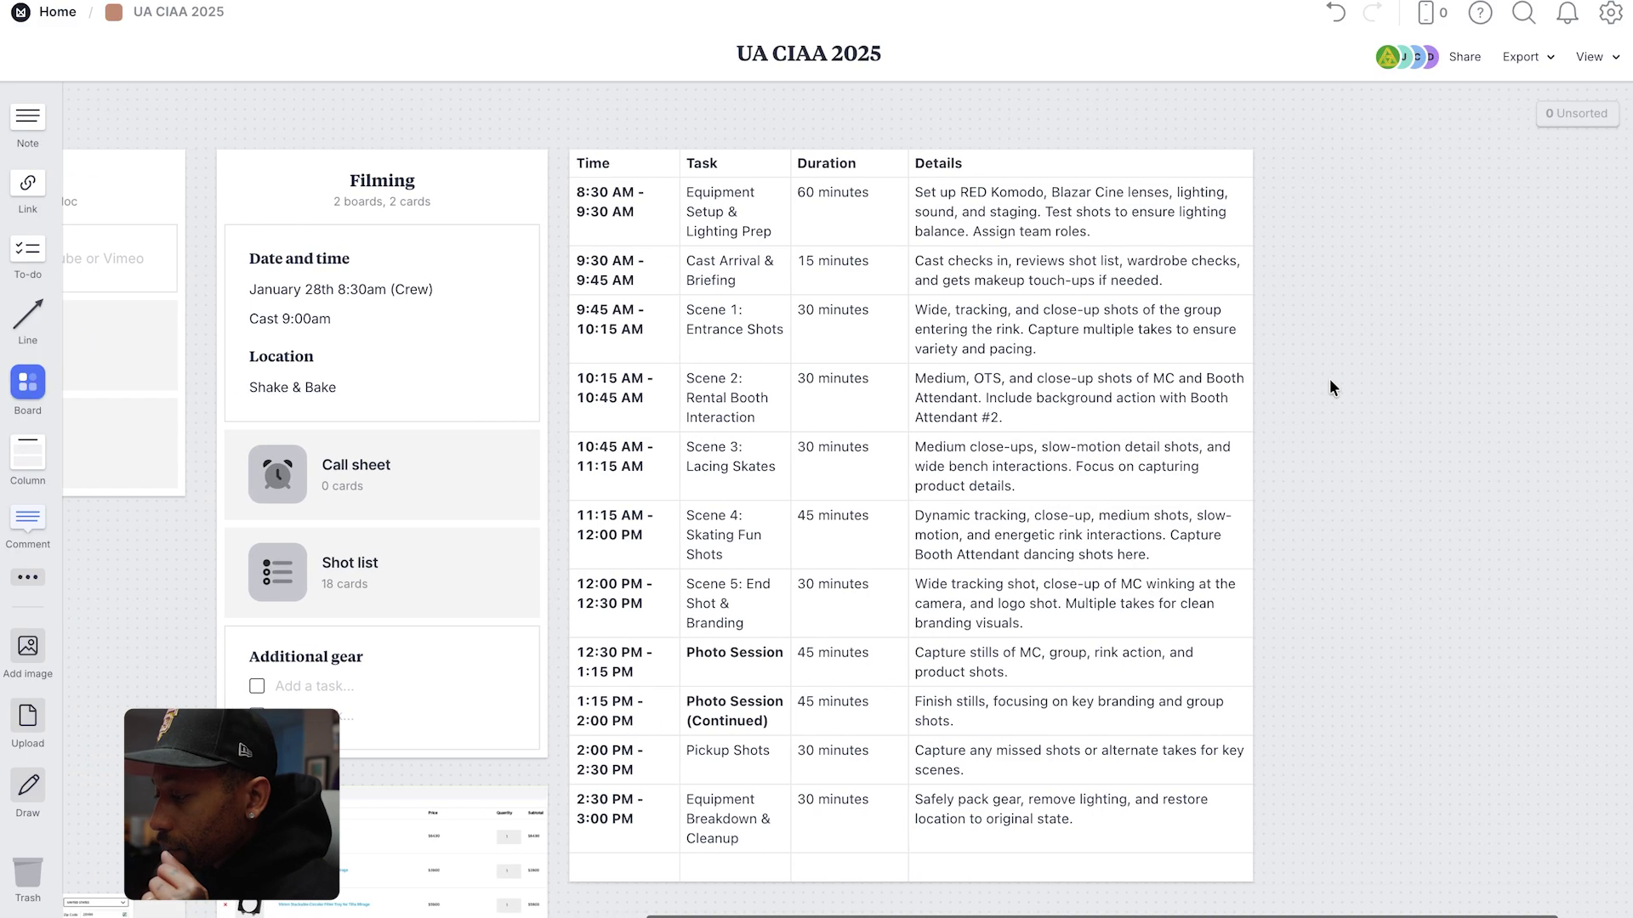
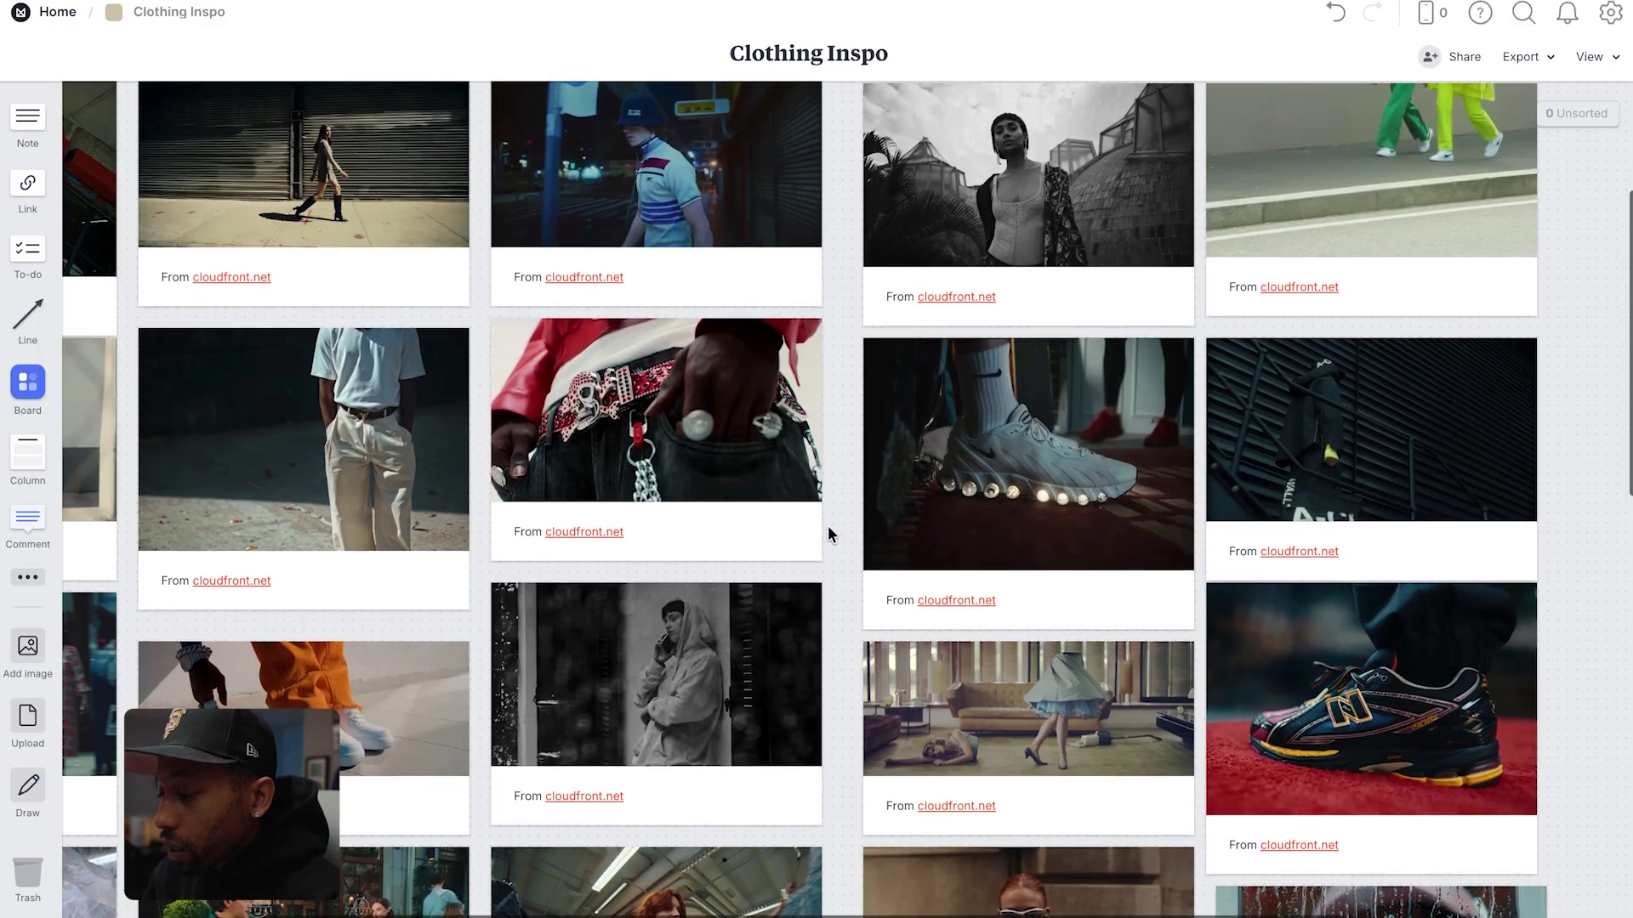
# View the living-room skirt still and the green puffer jacket photo at full size on the Clothing Inspo board, closing each one.
pyautogui.doubleClick(1025, 626)
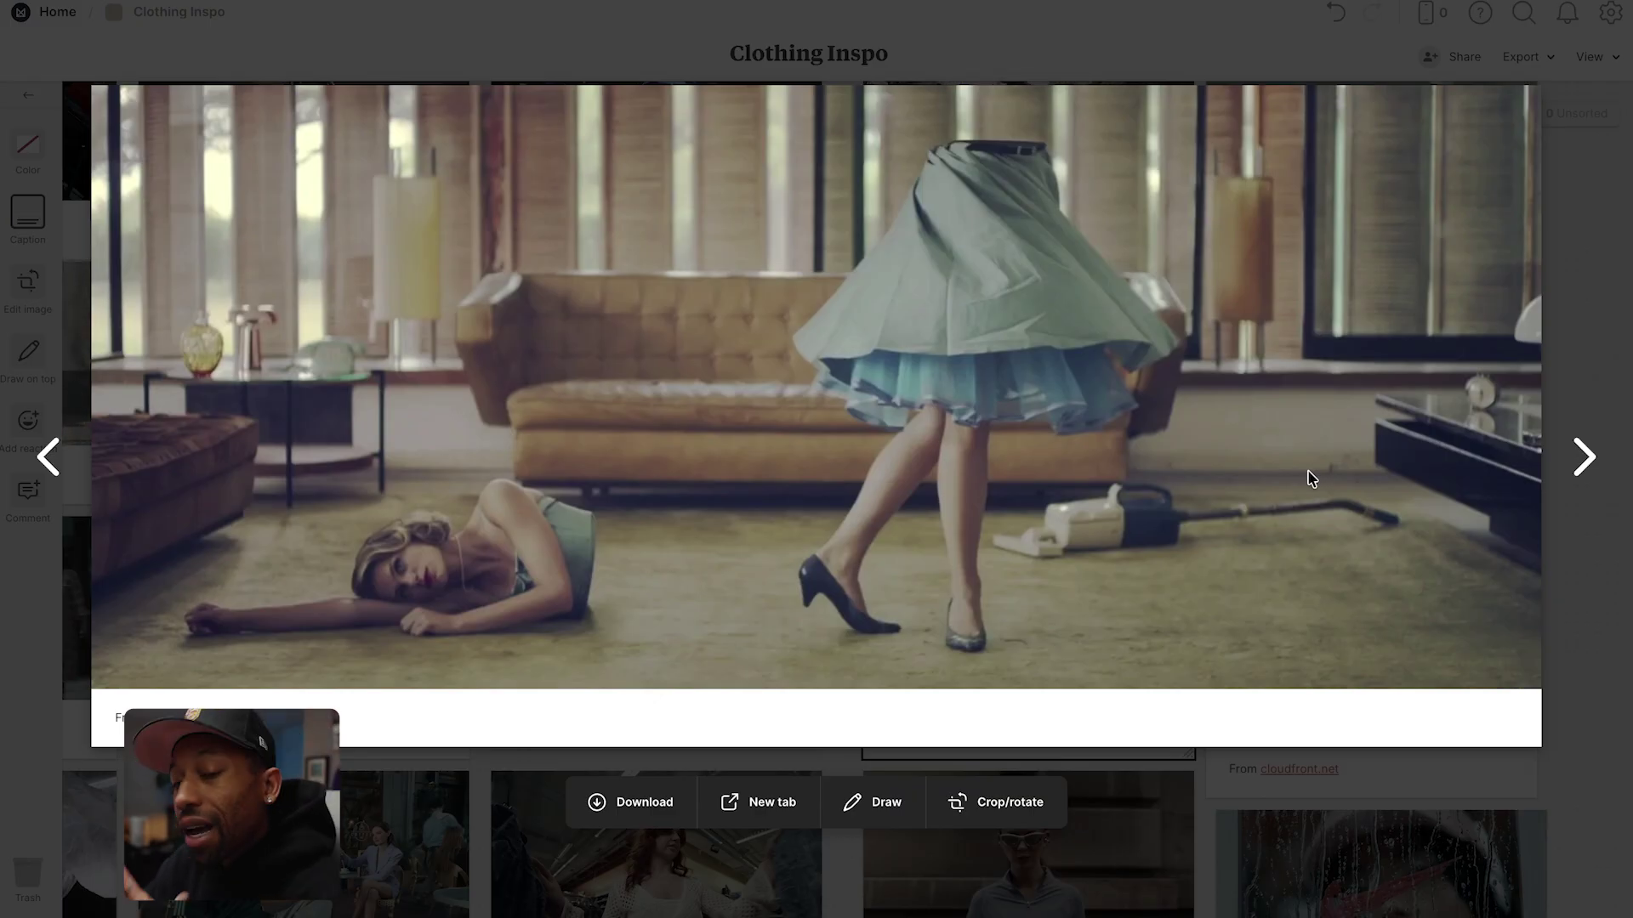
pyautogui.press('Escape')
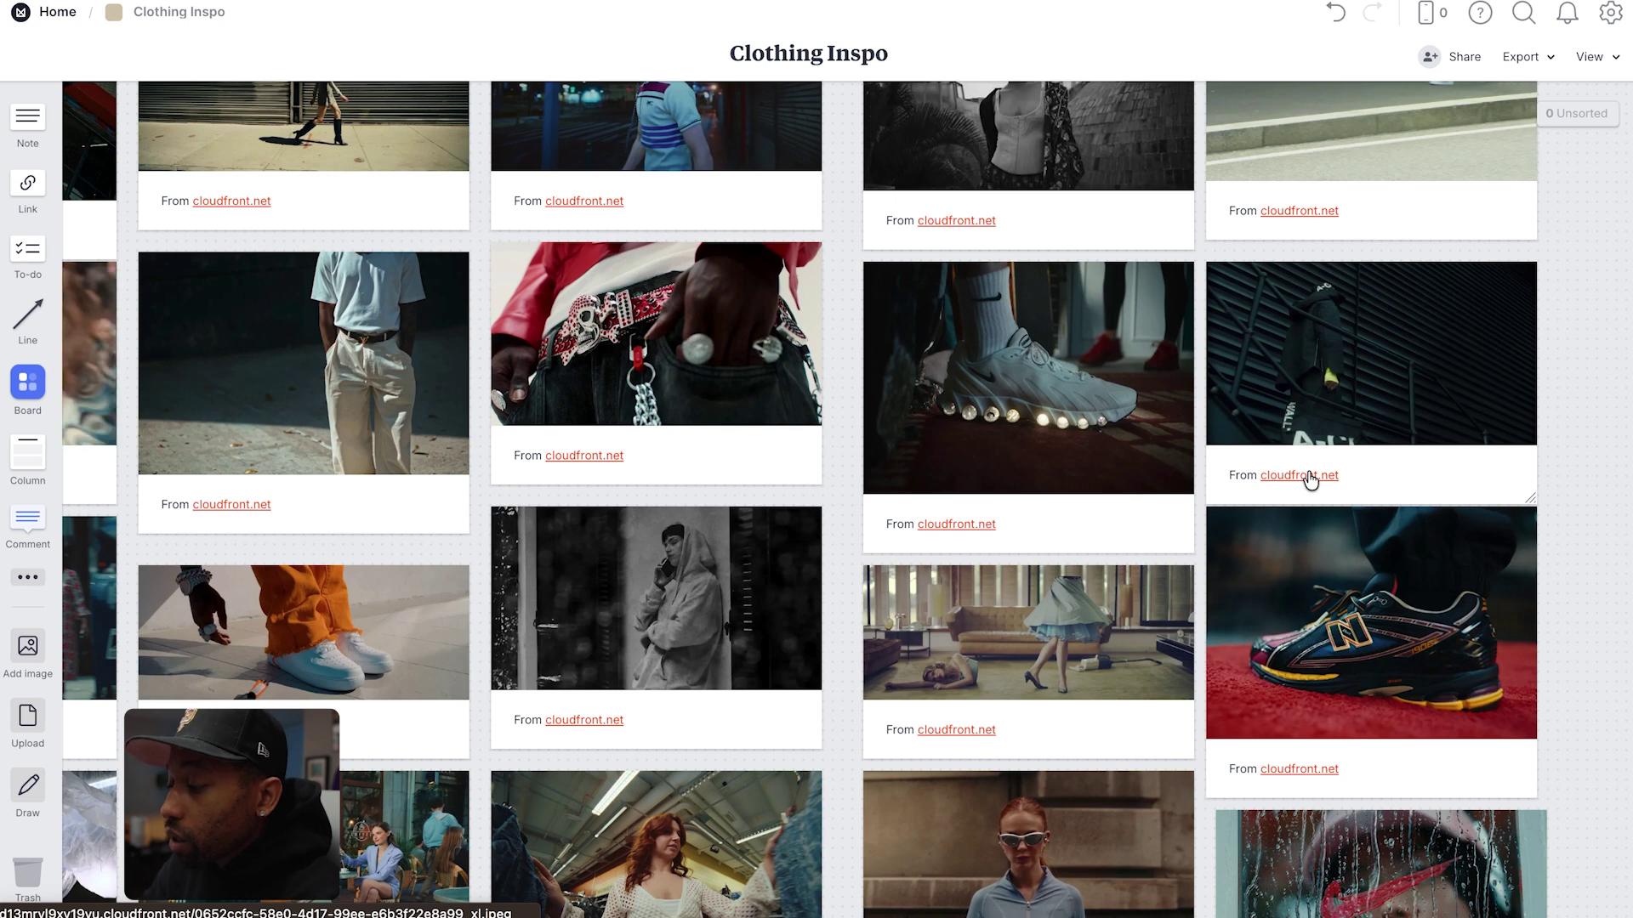
pyautogui.scroll(3, 1250, 425)
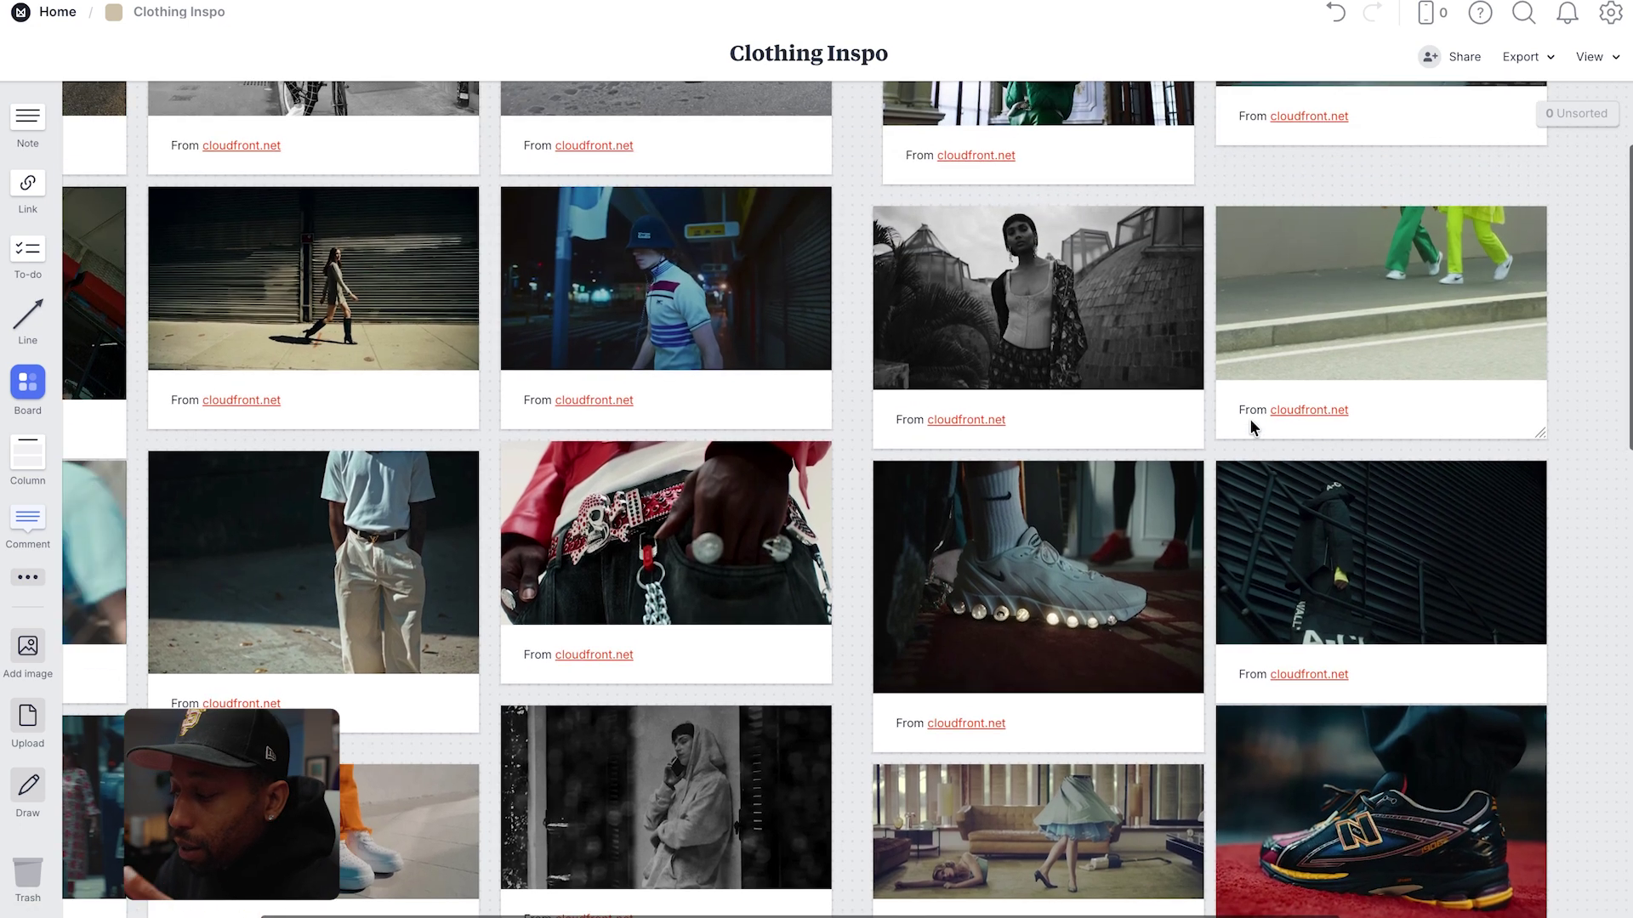
pyautogui.scroll(1, 1250, 420)
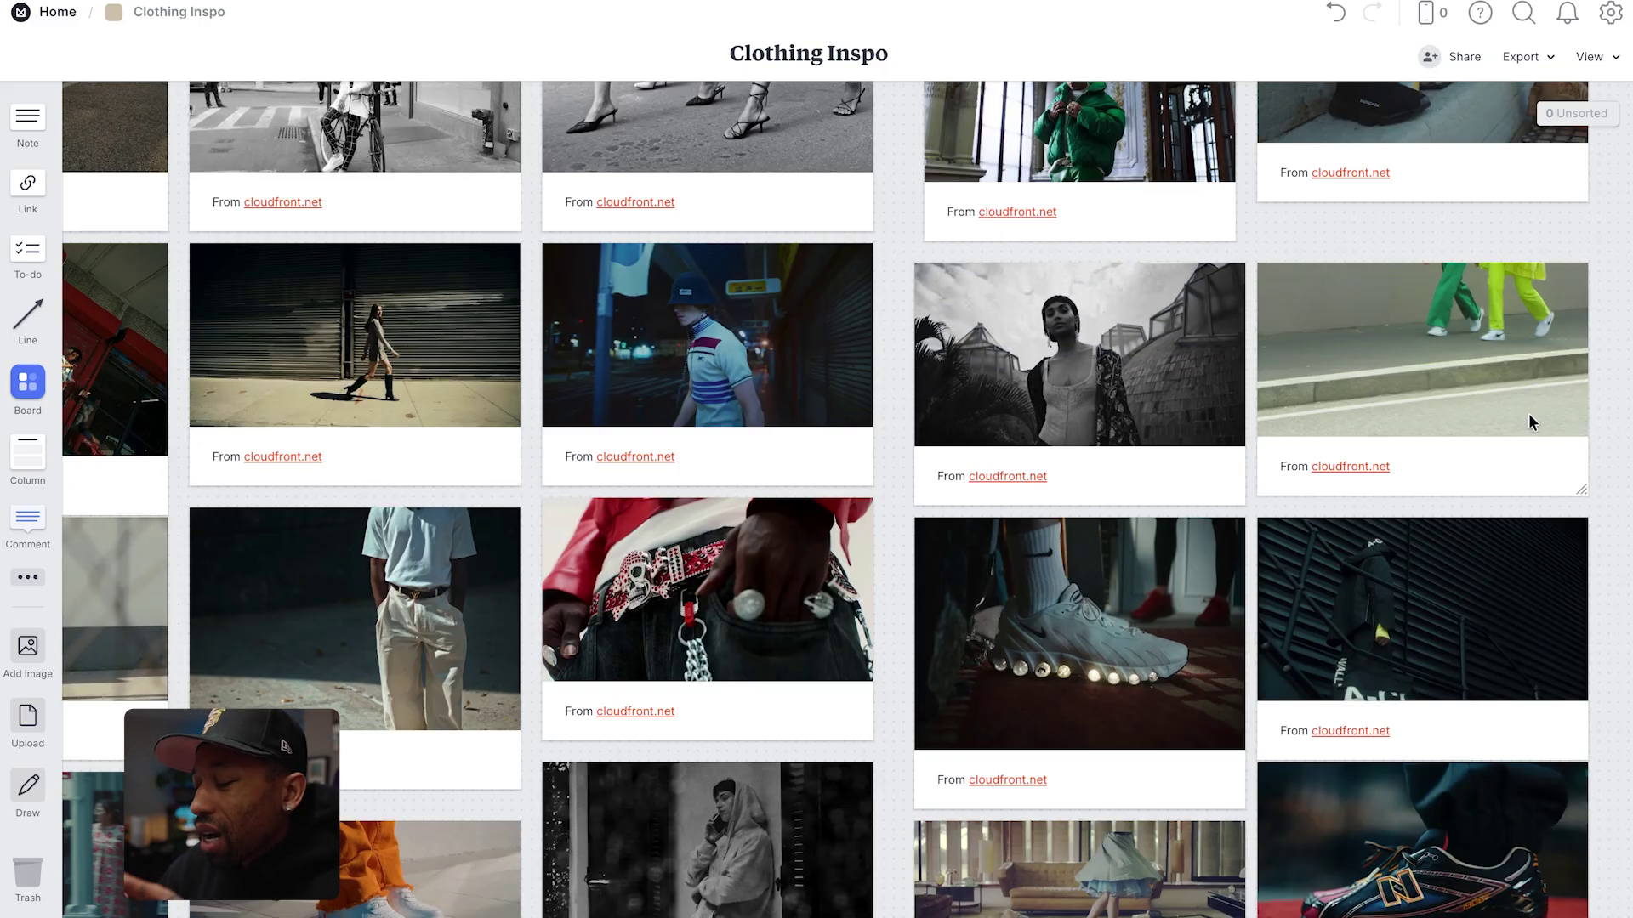
pyautogui.scroll(2, 1449, 329)
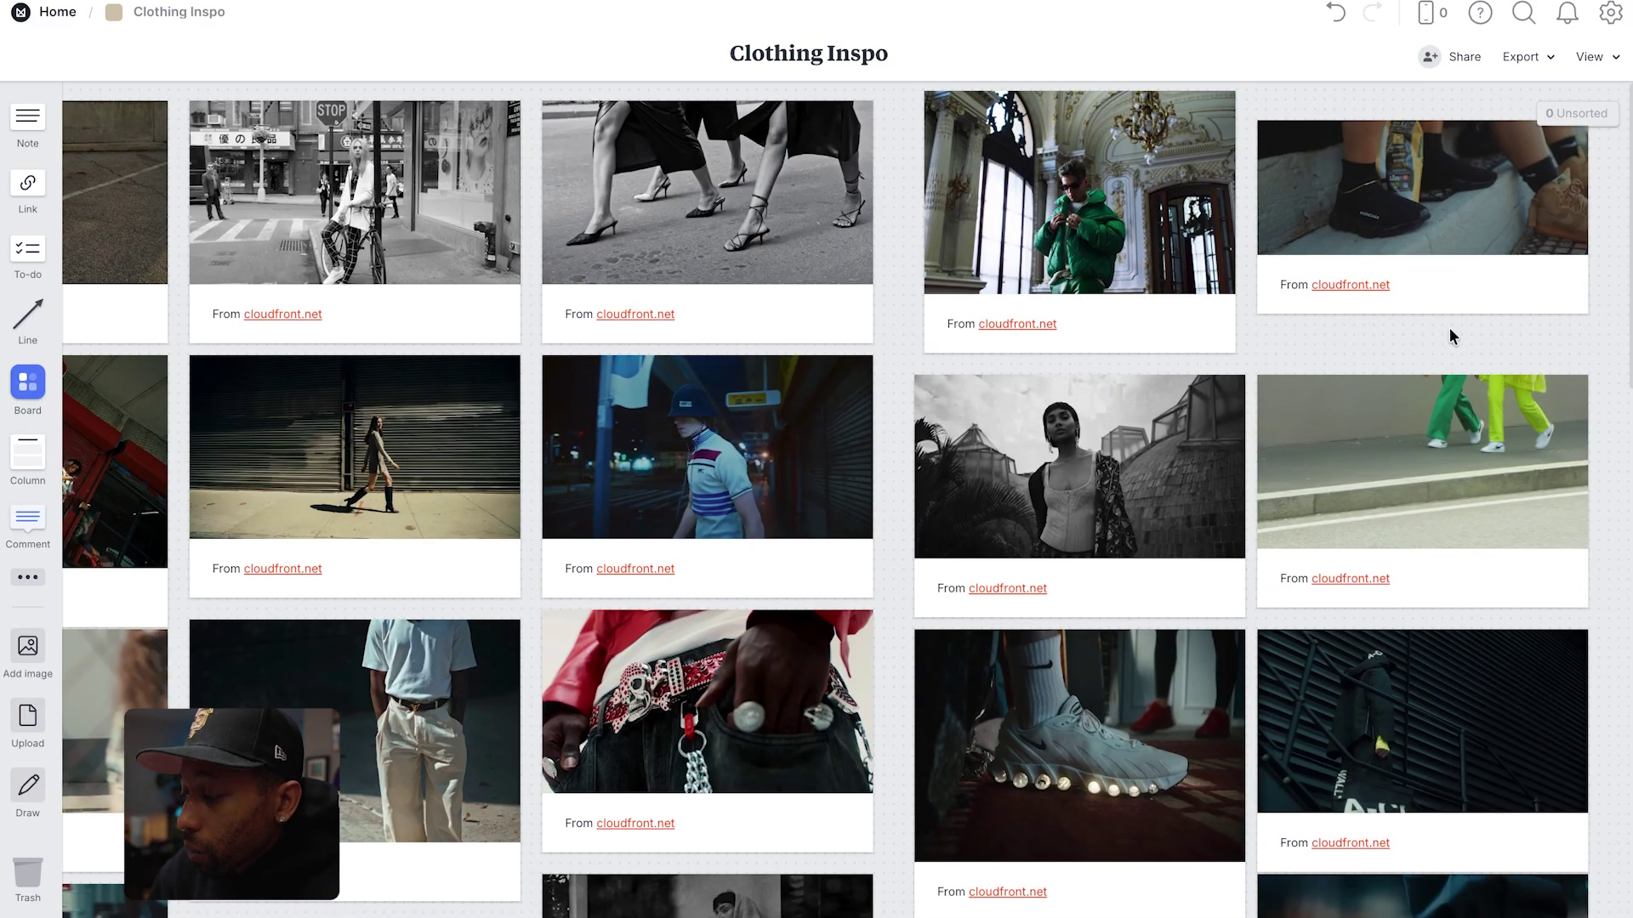
pyautogui.scroll(-2, 1391, 494)
pyautogui.scroll(2, 1390, 493)
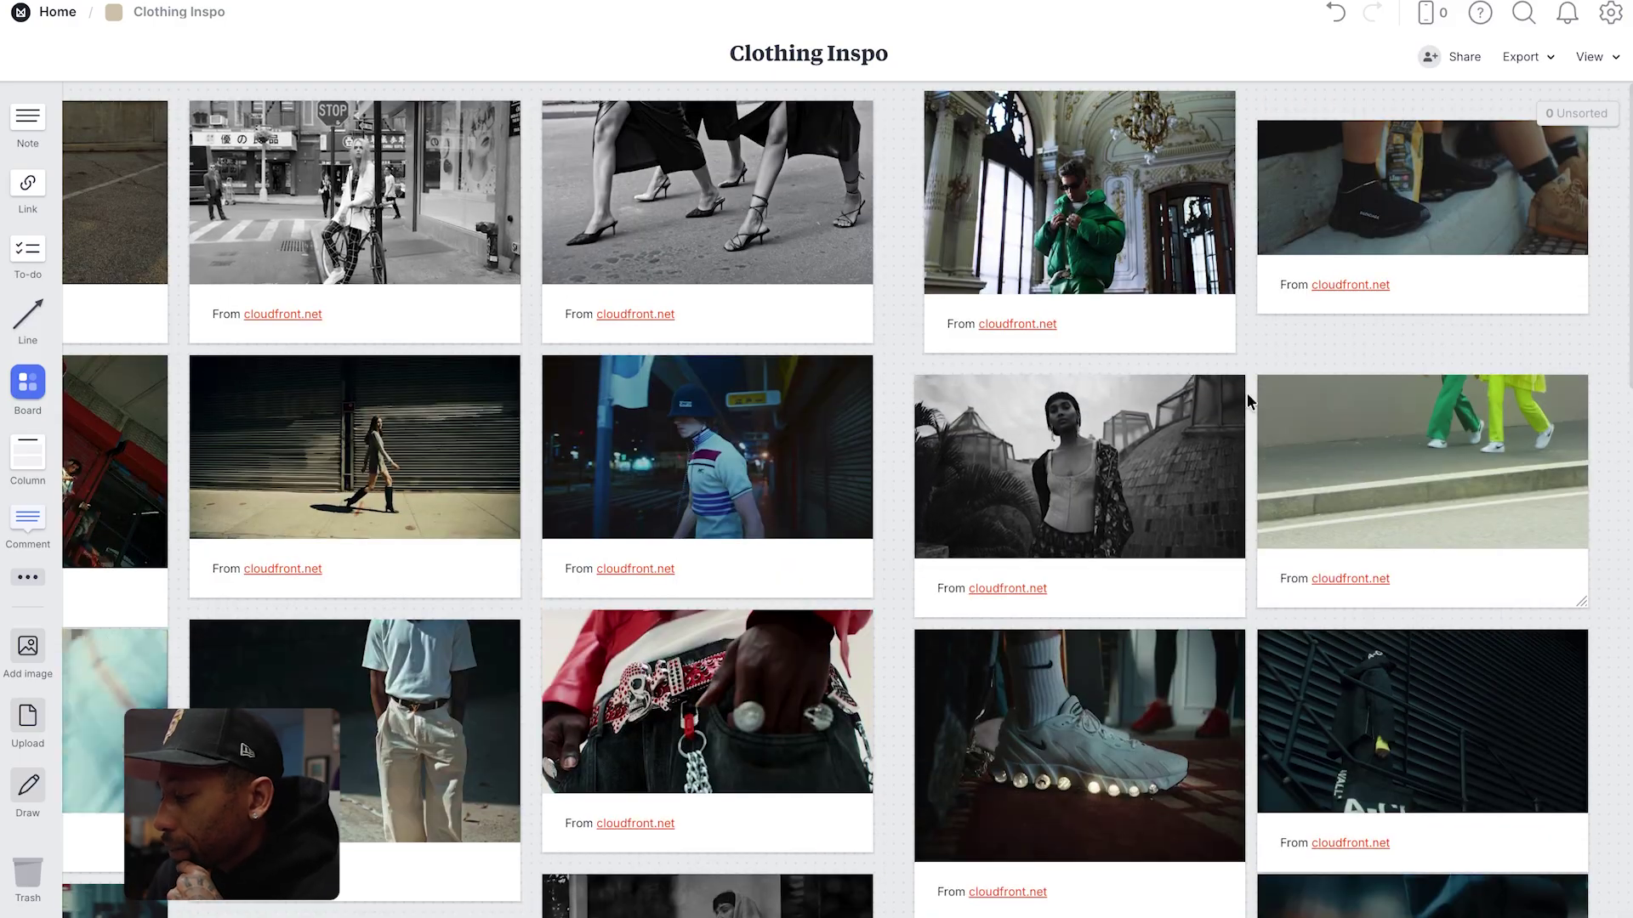
pyautogui.doubleClick(1174, 228)
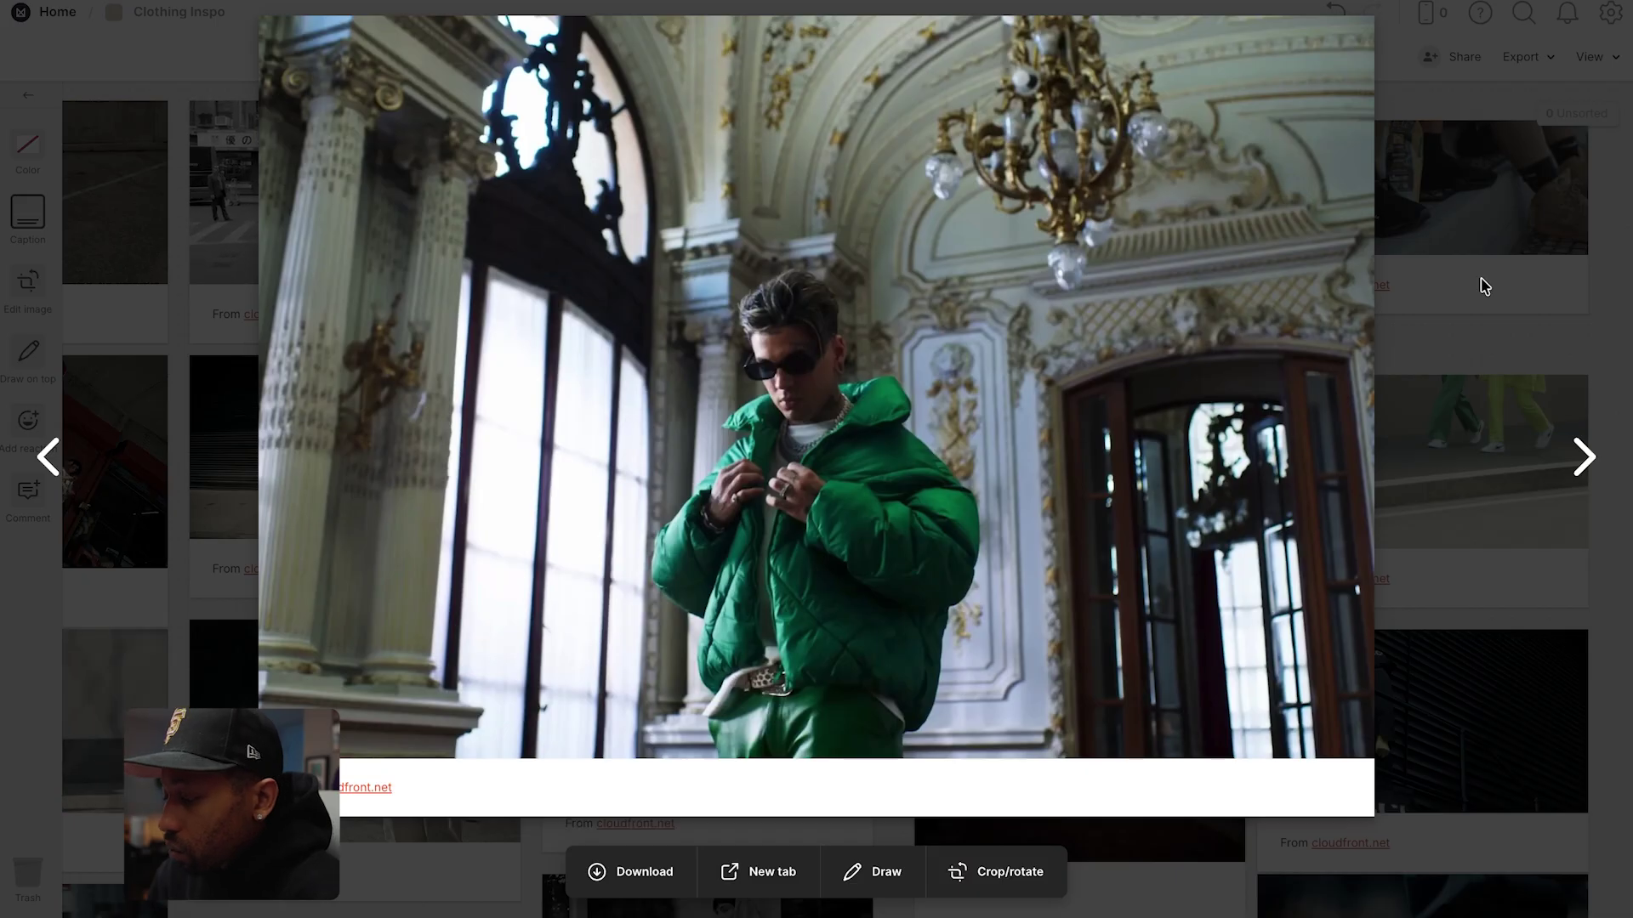
pyautogui.click(1481, 289)
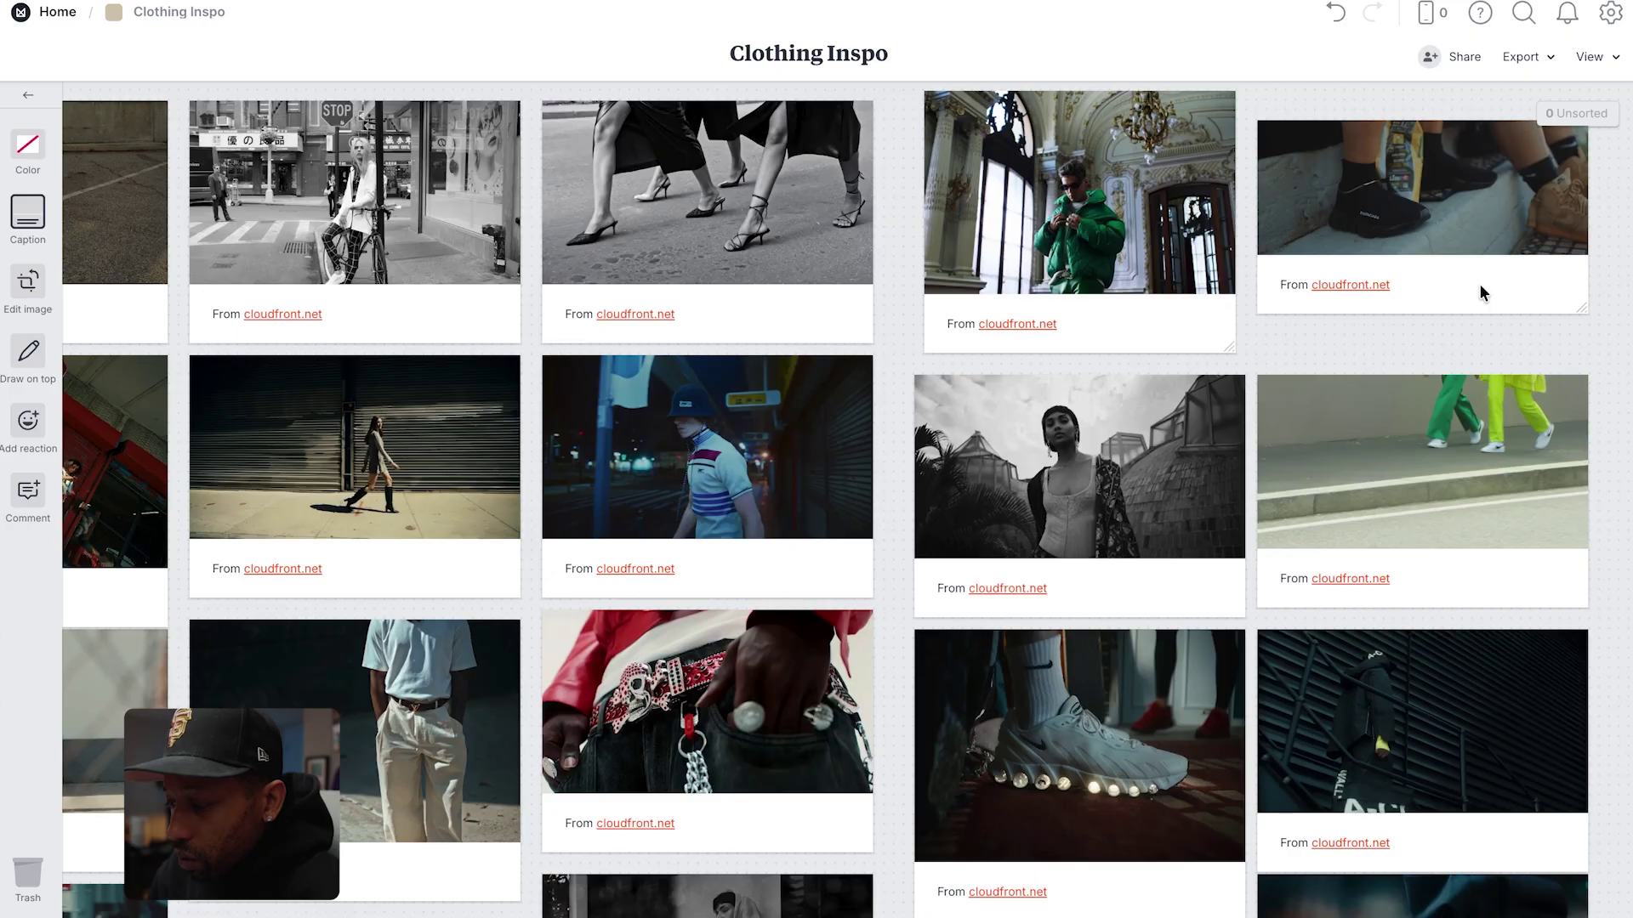
# Examine the remaining outfit and sneaker reference images across the whole Clothing Inspo board.
pyautogui.scroll(-10, 1364, 477)
pyautogui.hscroll(-2, 1364, 480)
pyautogui.scroll(-2, 1364, 472)
pyautogui.hscroll(-3, 1364, 471)
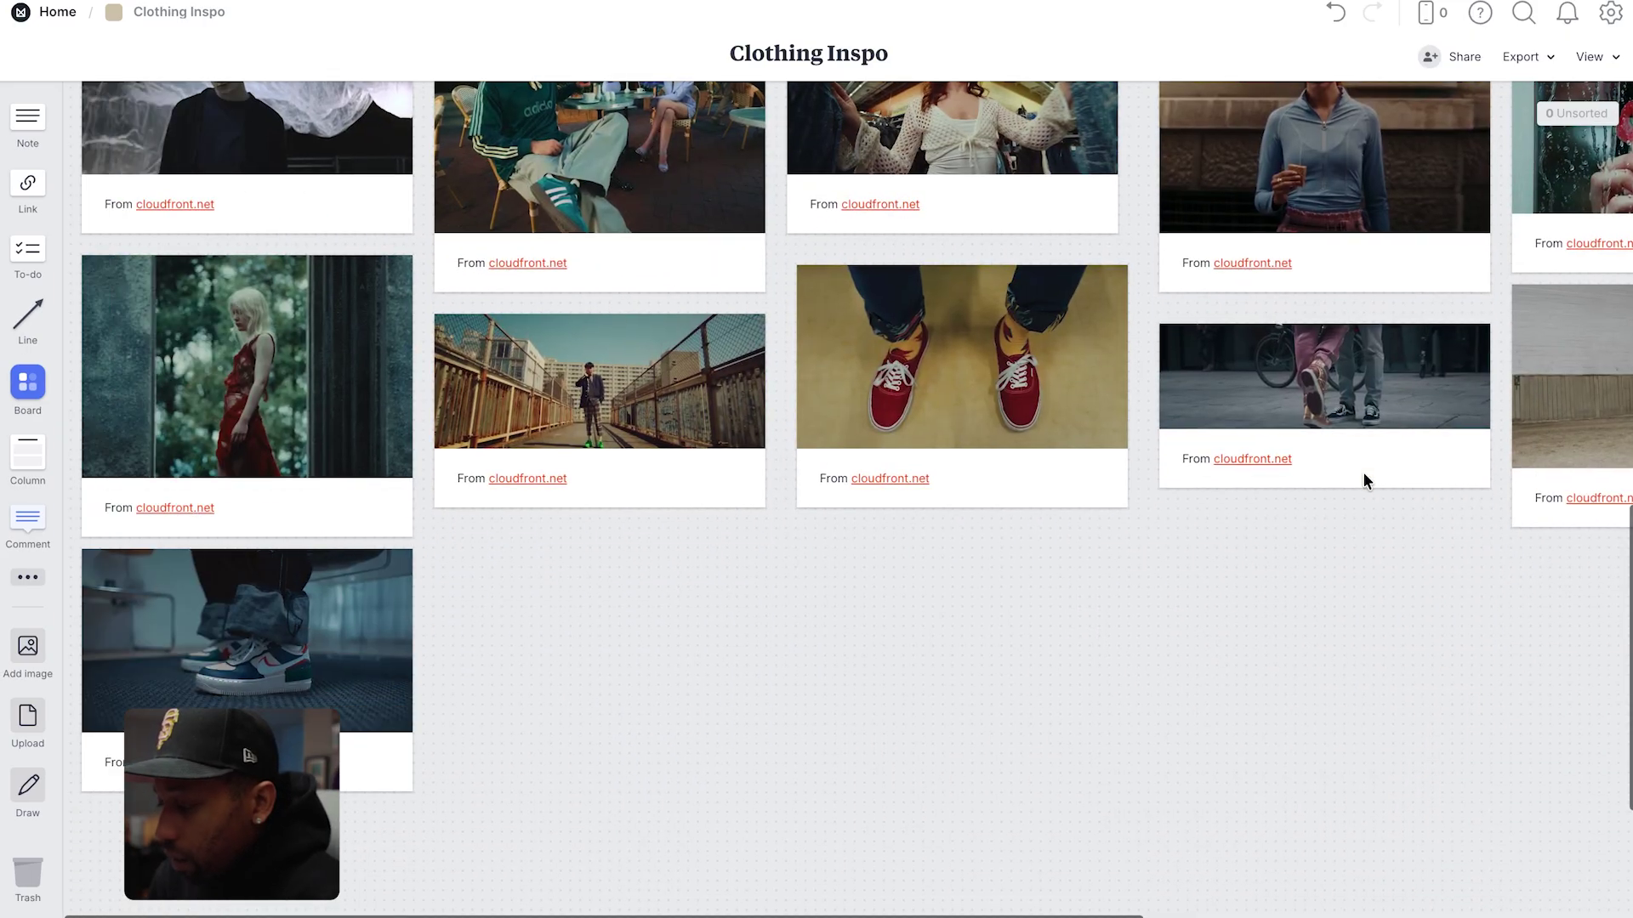
pyautogui.scroll(1, 1364, 472)
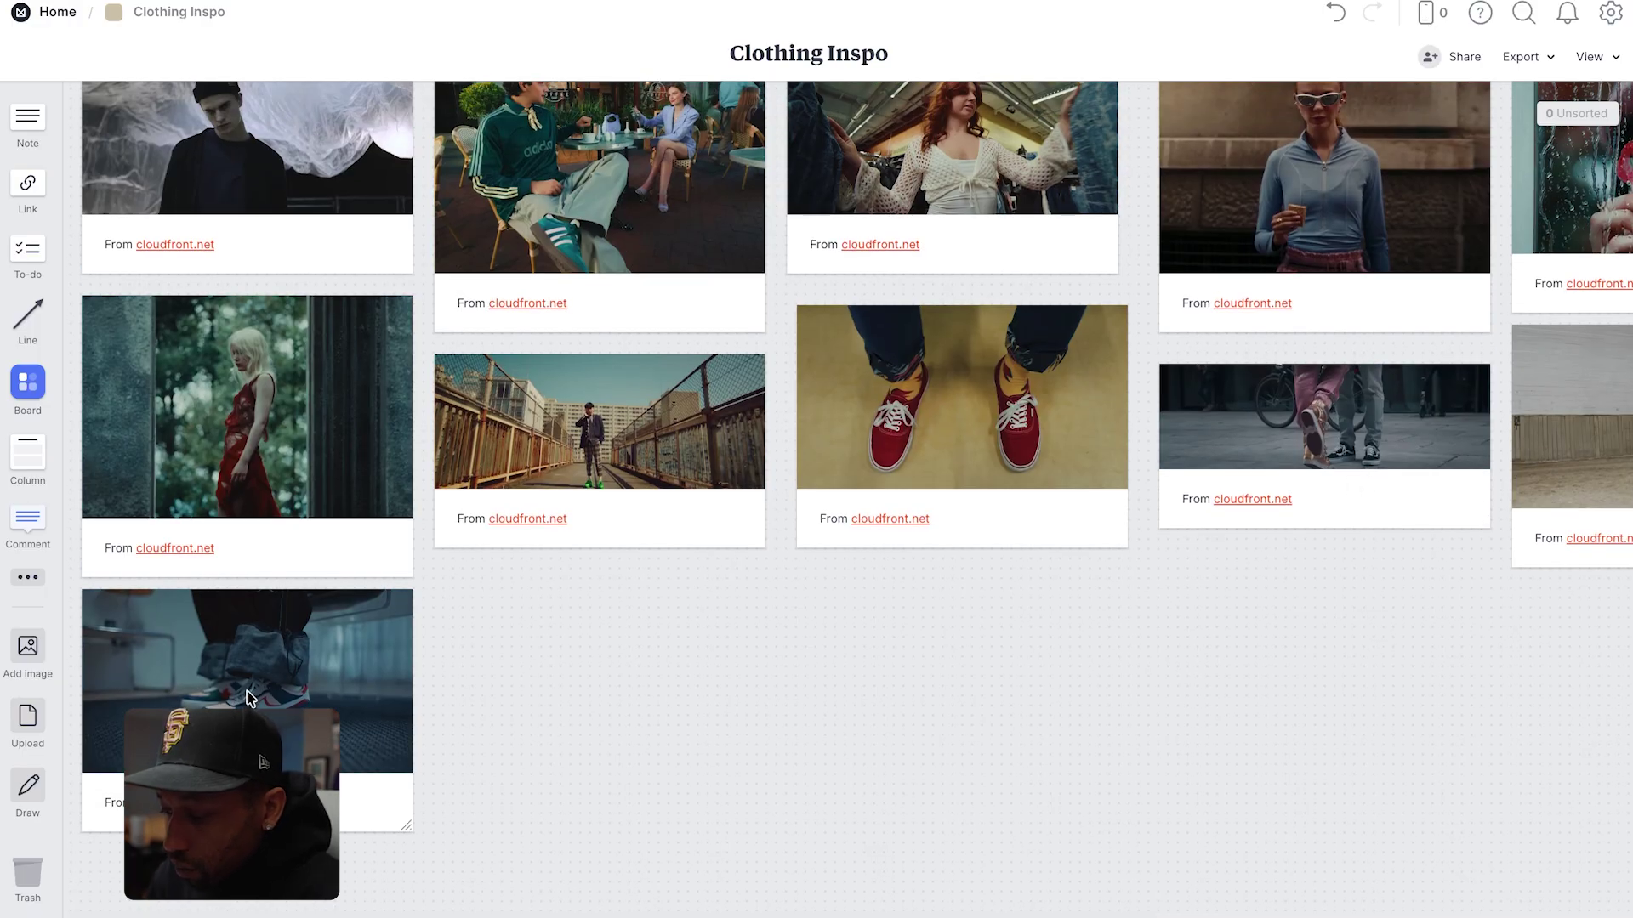
pyautogui.hscroll(5, 696, 670)
pyautogui.scroll(7, 696, 670)
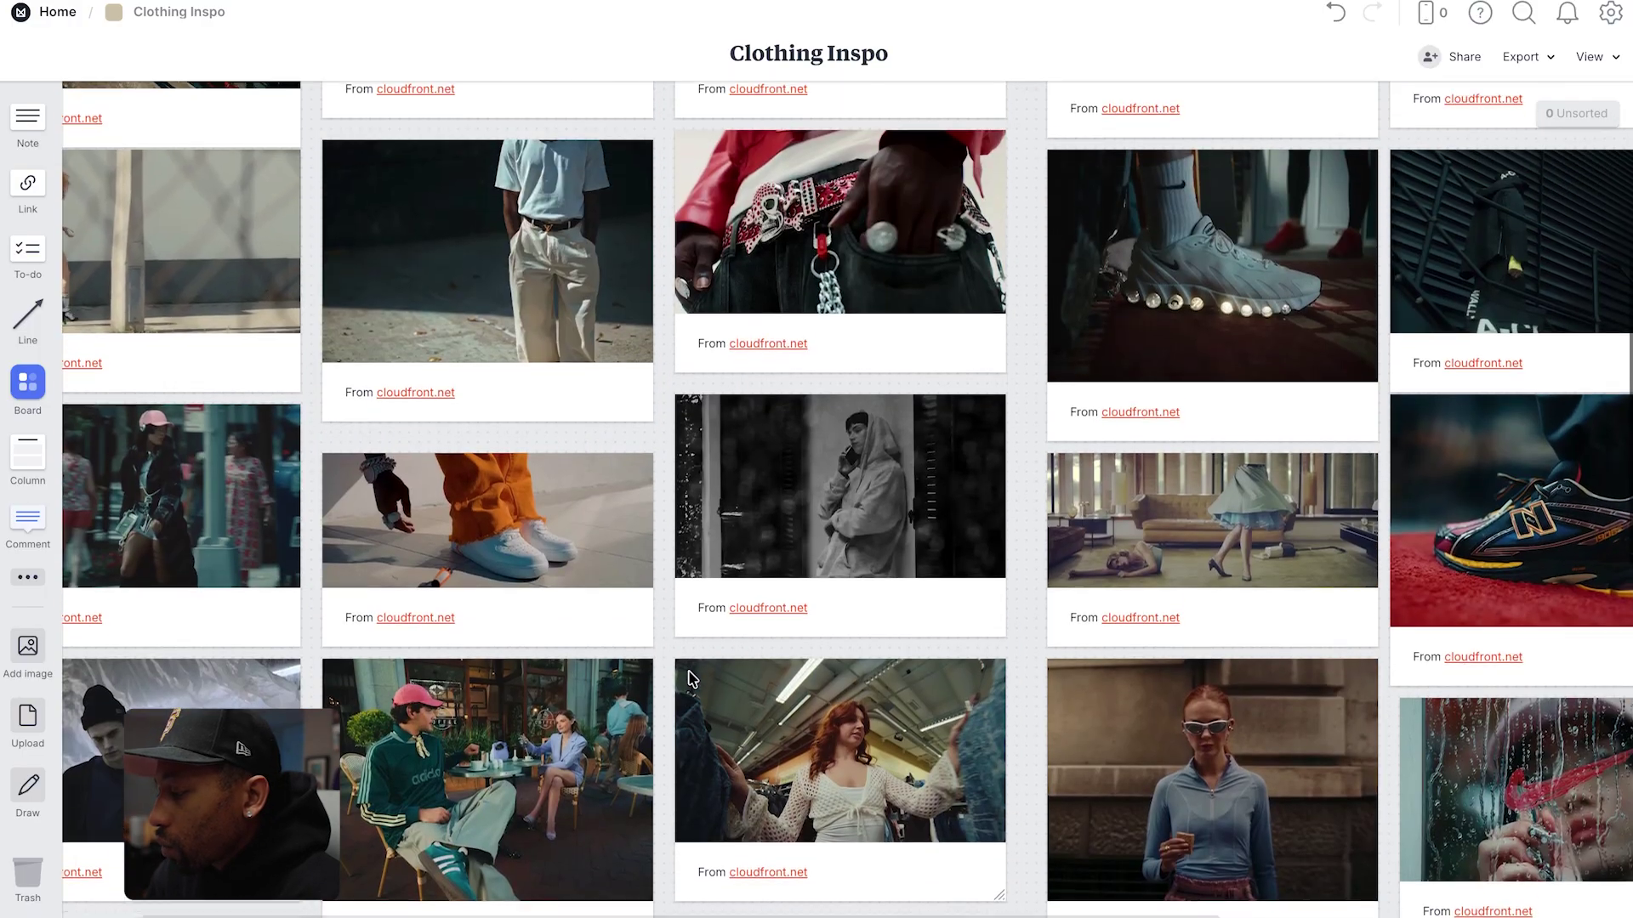
pyautogui.scroll(2, 687, 670)
pyautogui.hscroll(-3, 688, 670)
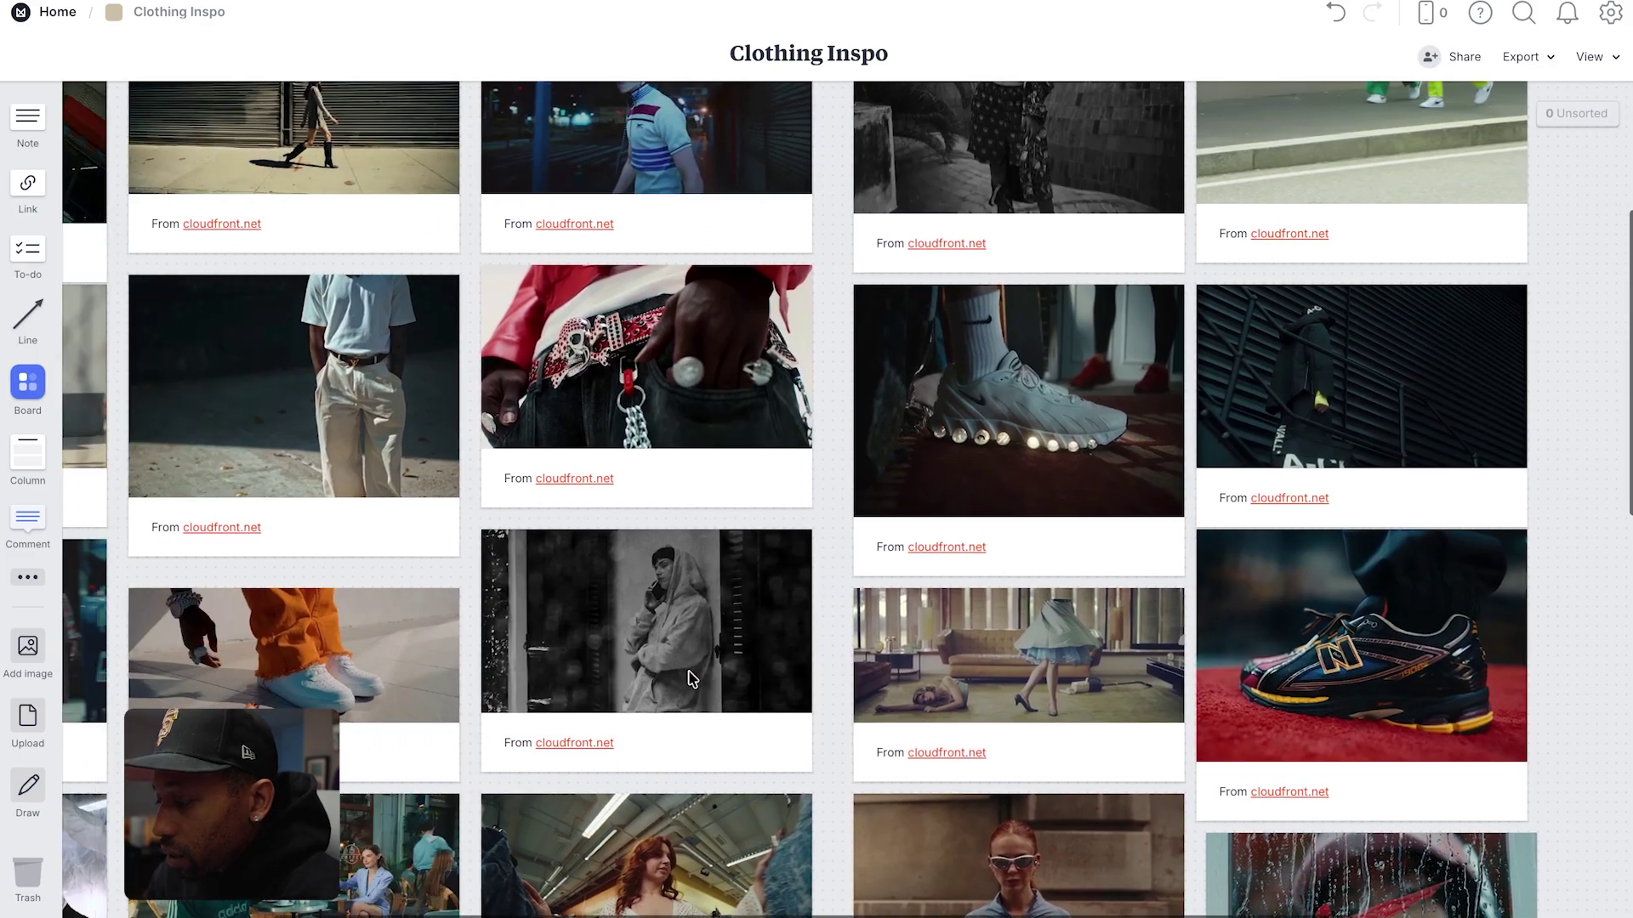
pyautogui.scroll(4, 692, 678)
pyautogui.hscroll(-2, 692, 678)
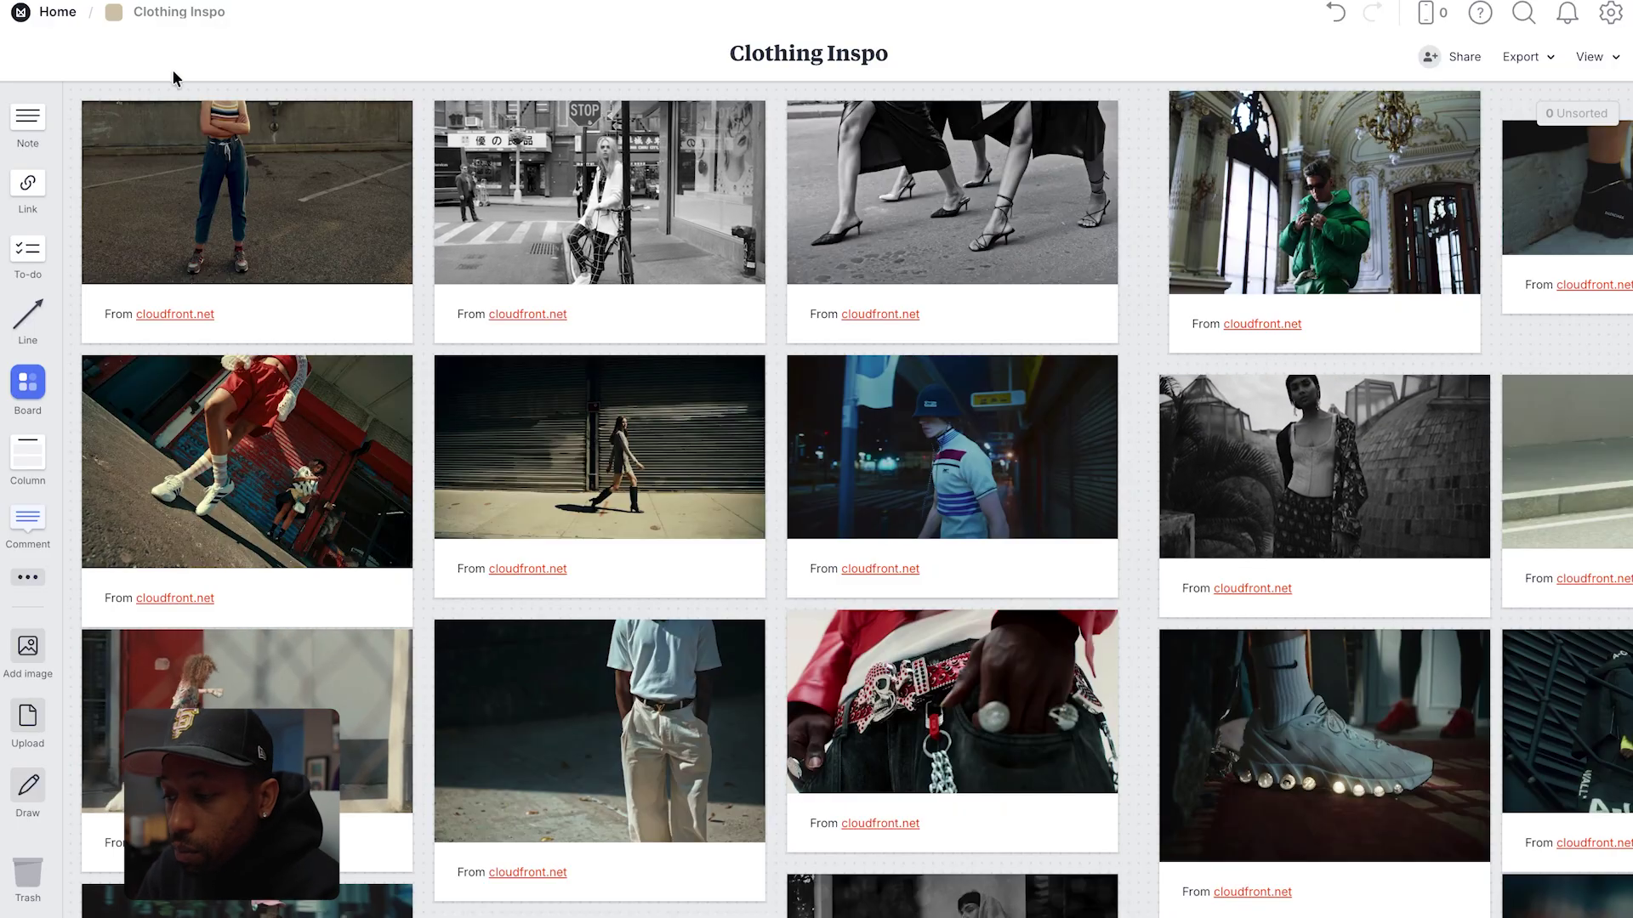
# Go back to the home board, view the reel references on the Outfit Displays board, and return home.
pyautogui.click(58, 11)
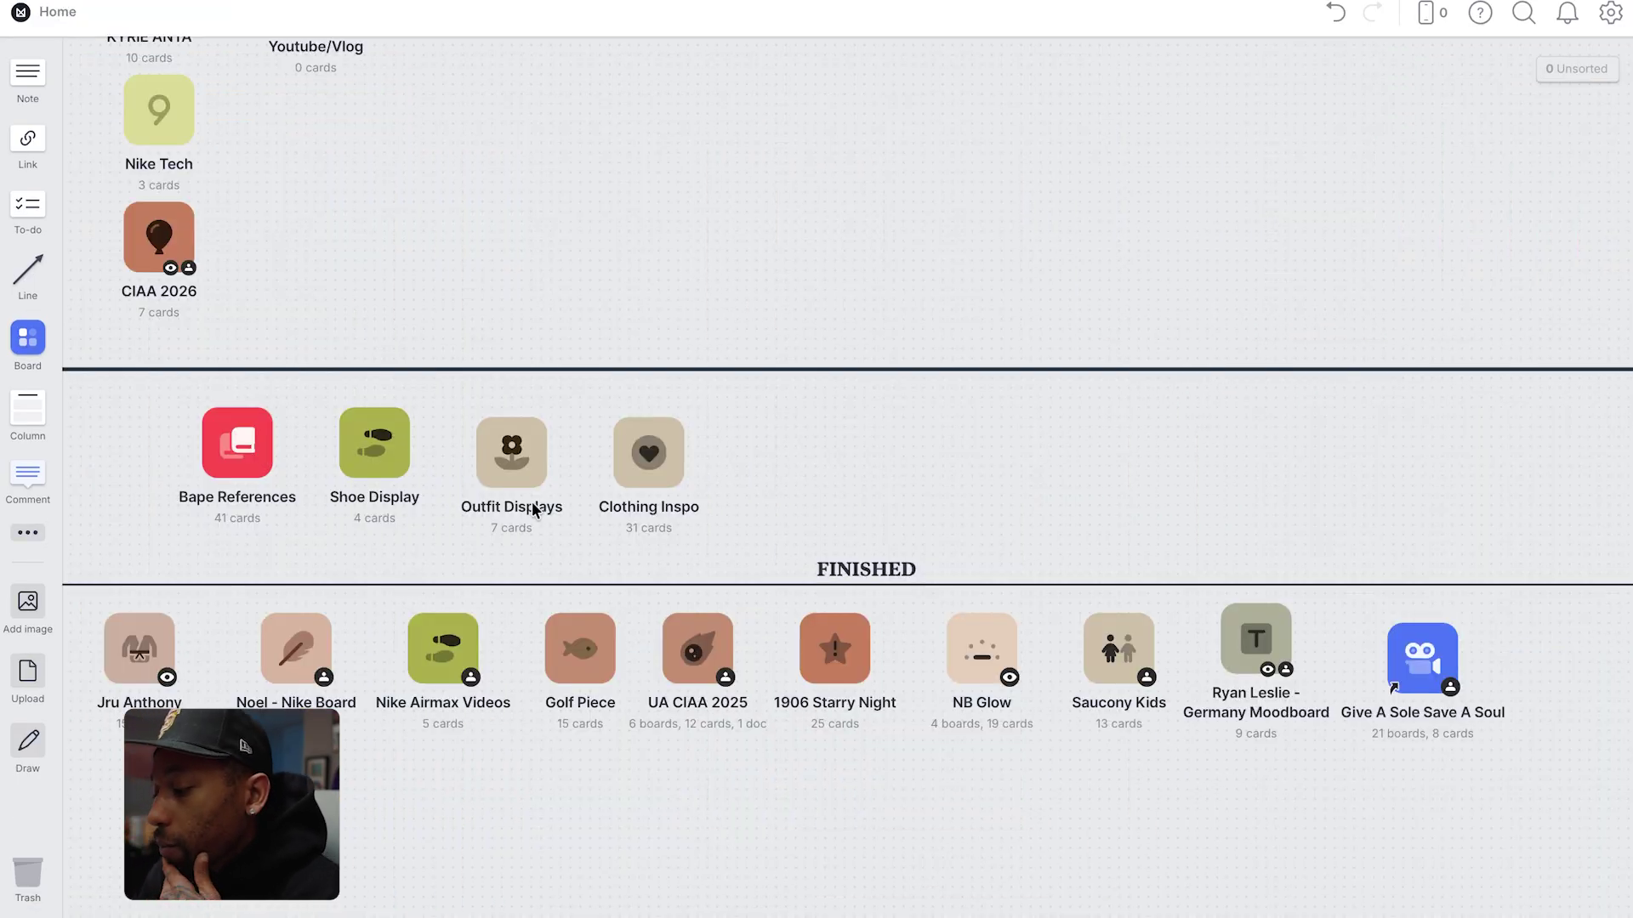
pyautogui.click(521, 474)
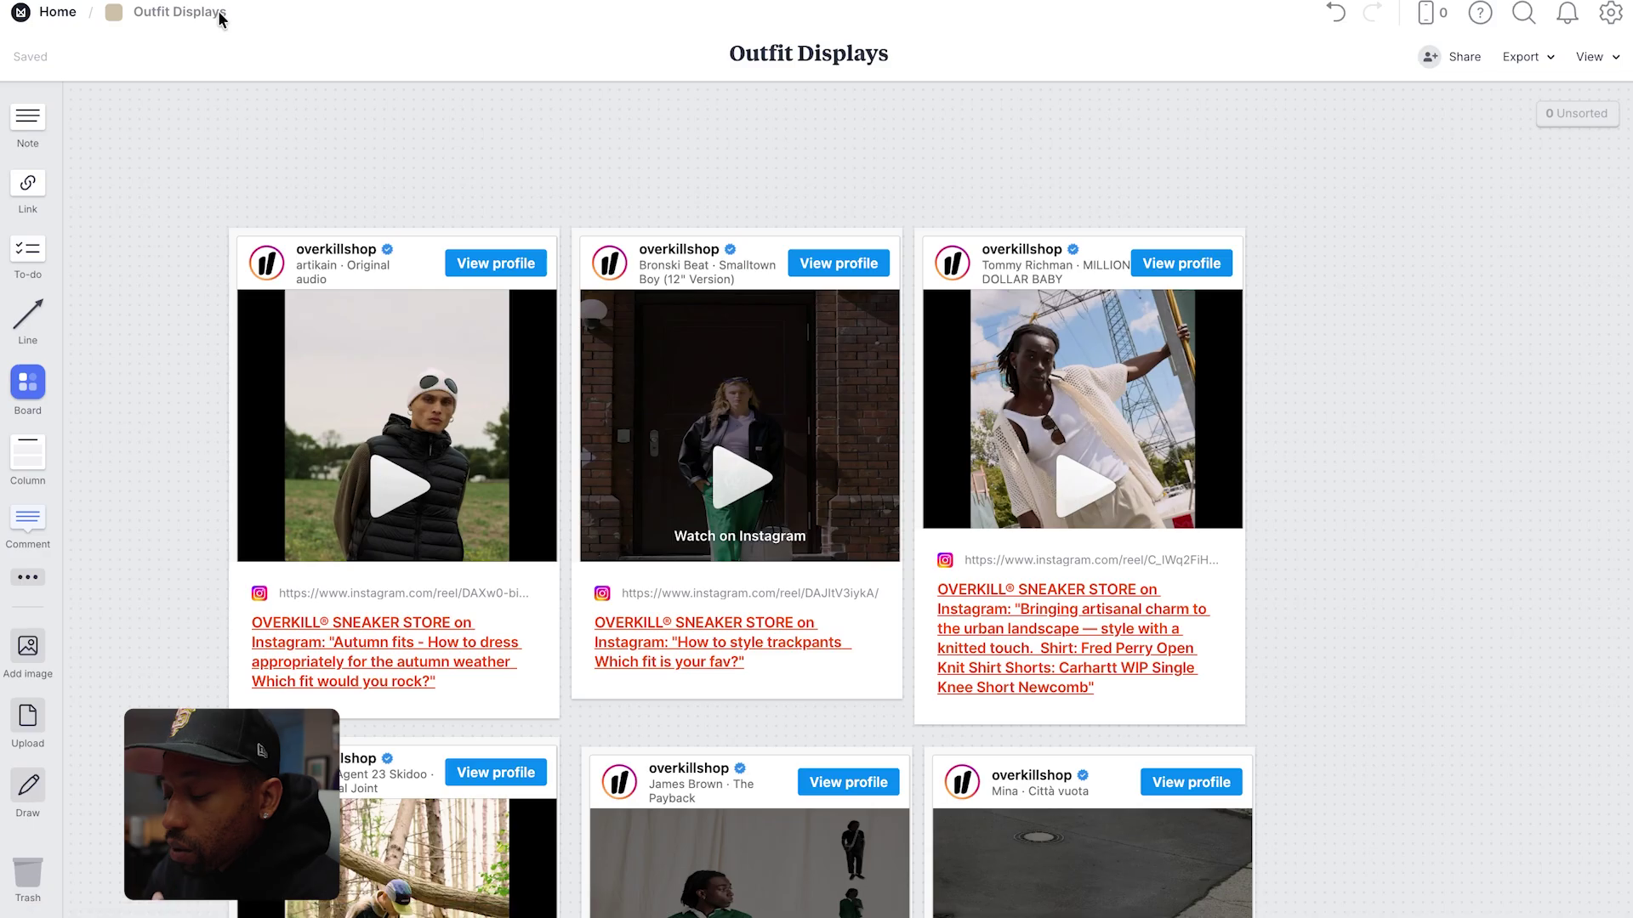
pyautogui.click(62, 11)
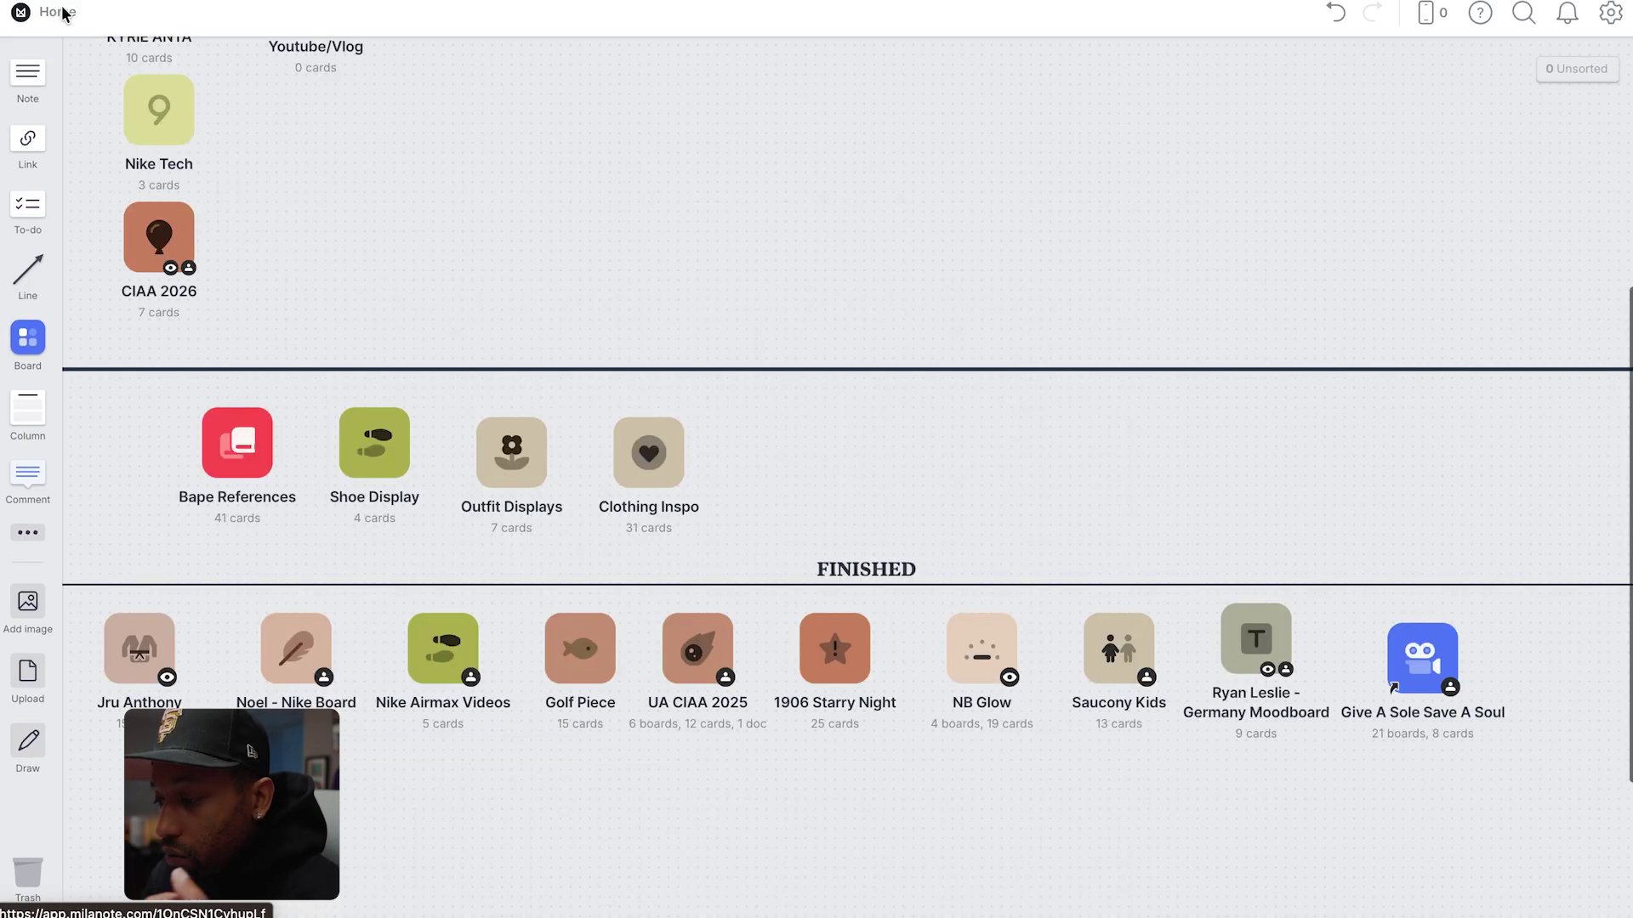
# Open the Nike Airmax Videos board, review its reel references and notes, and return to the home board.
pyautogui.click(453, 648)
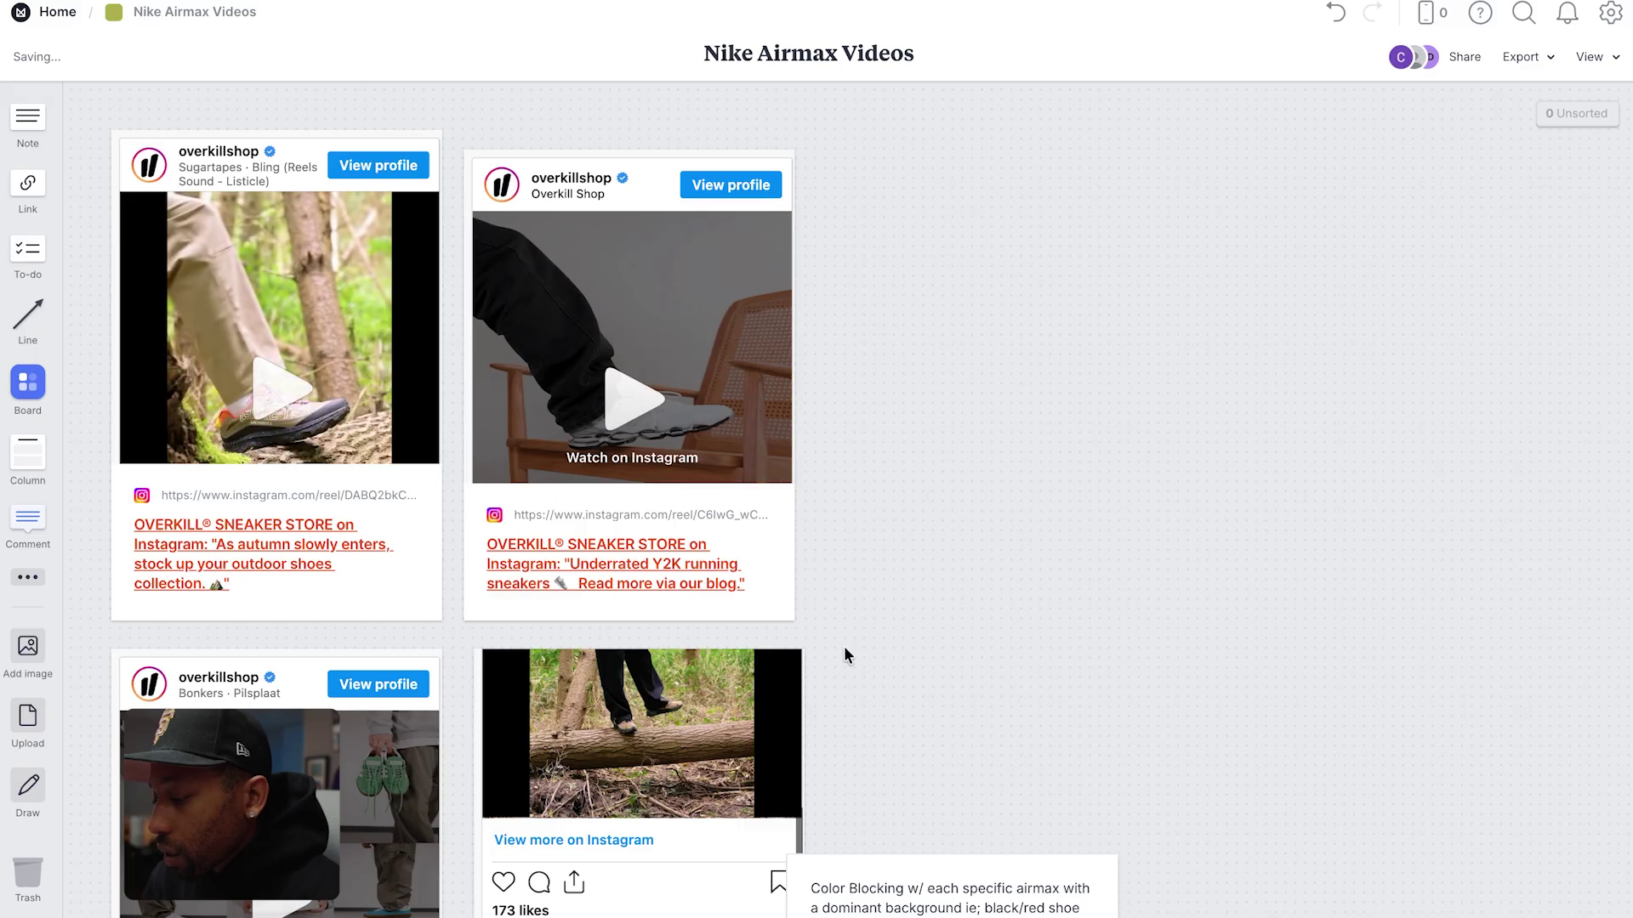
pyautogui.scroll(-7, 926, 629)
pyautogui.scroll(7, 926, 629)
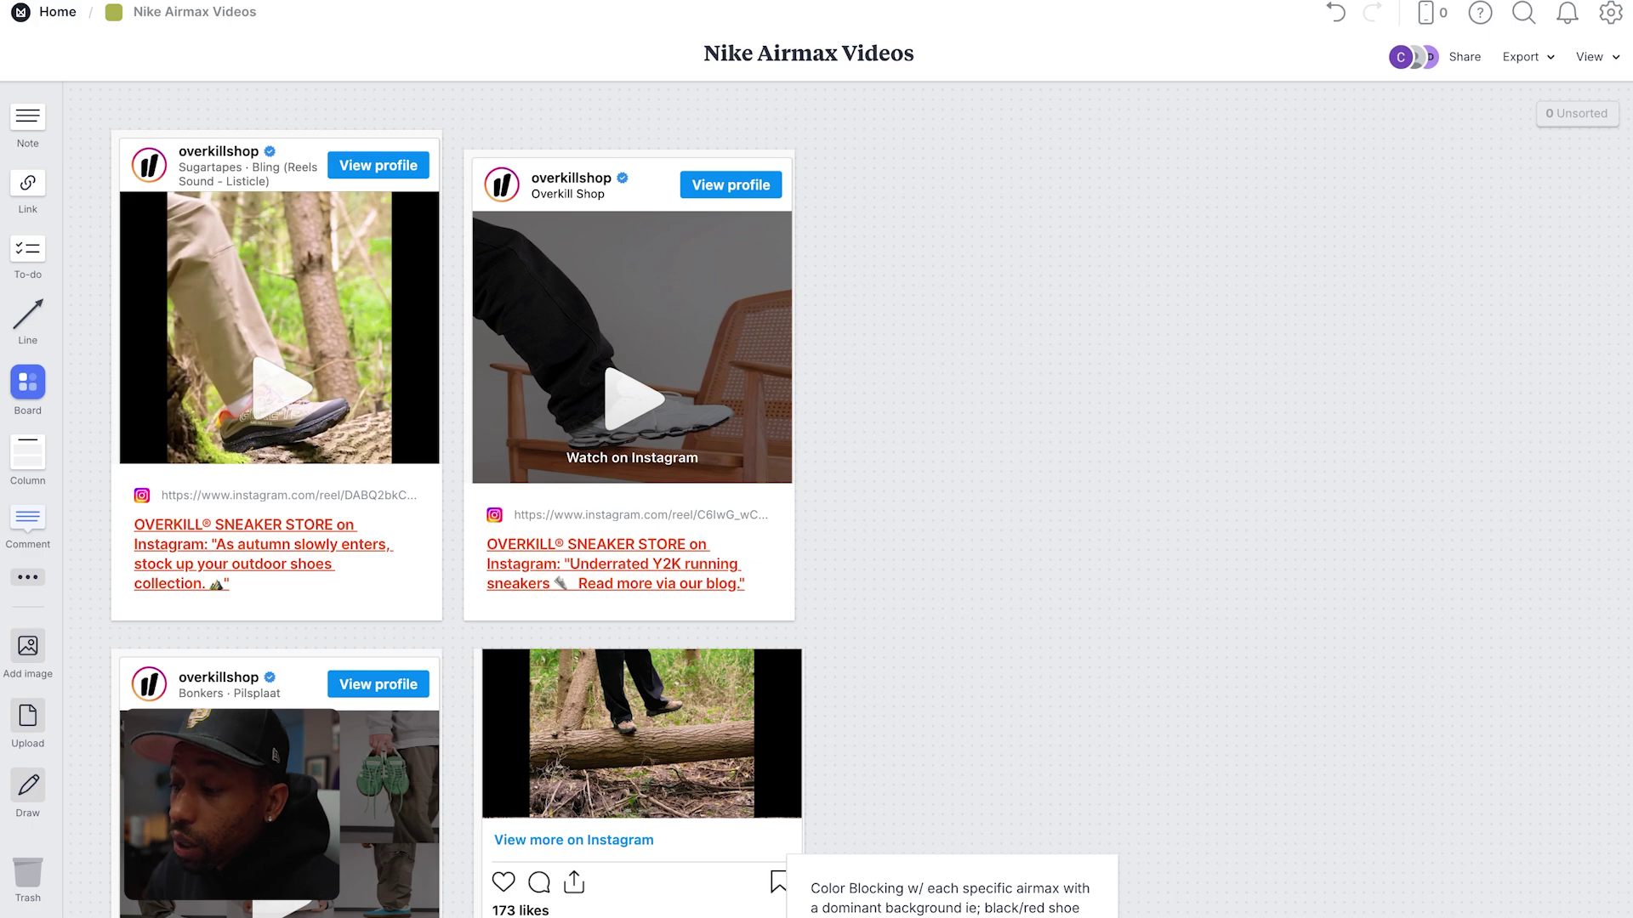
pyautogui.click(57, 12)
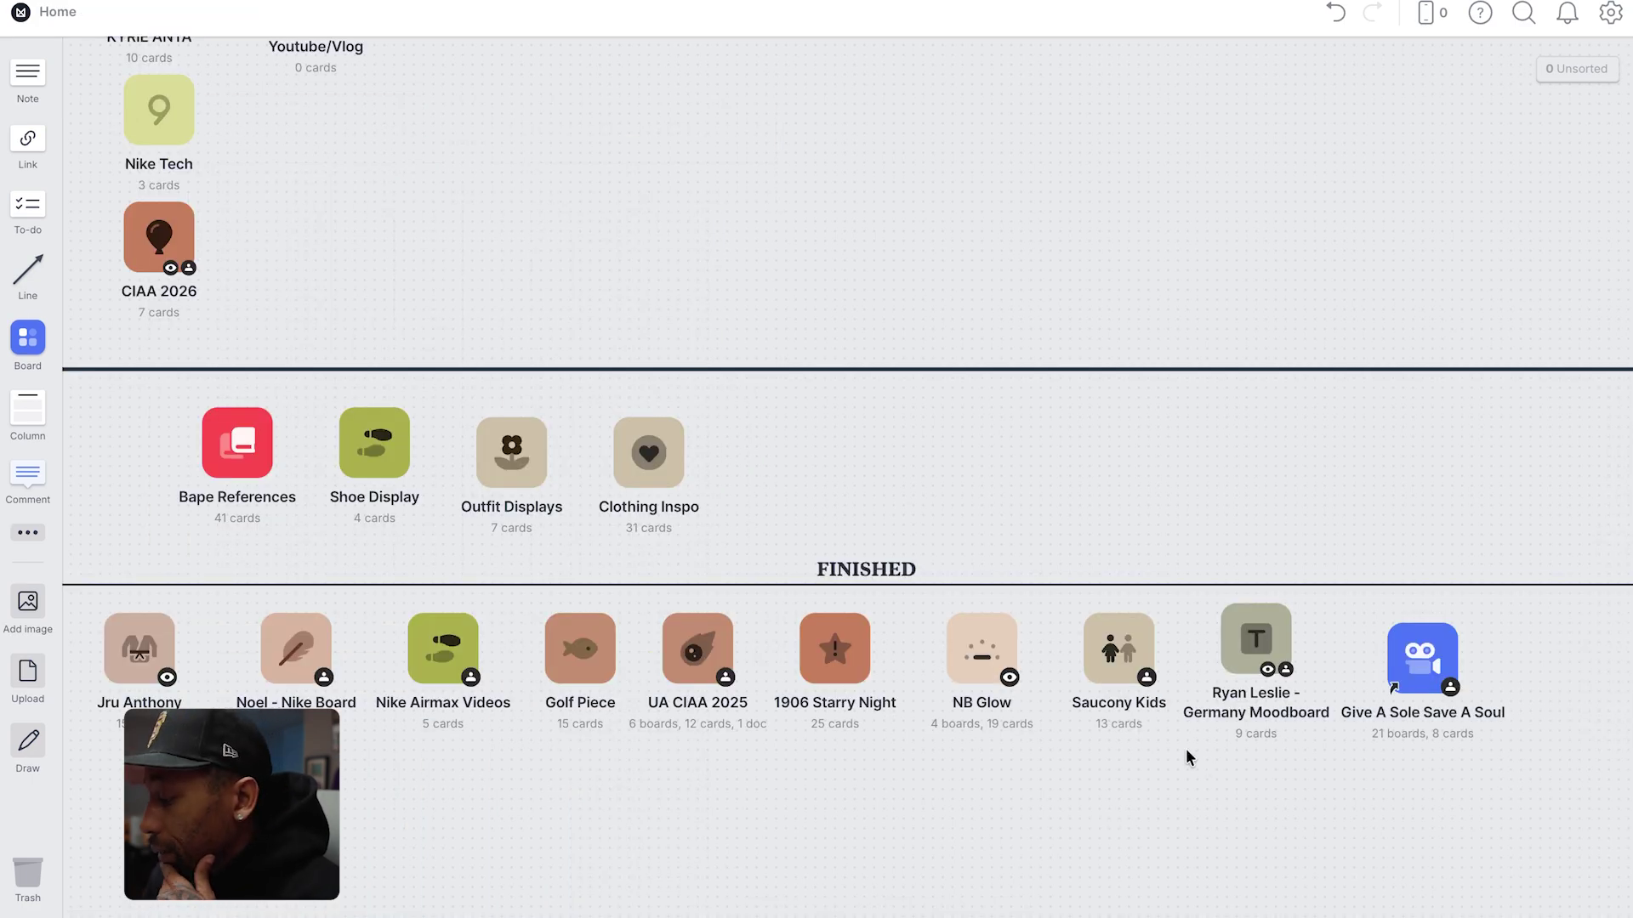
# Switch to Premiere Pro and move the UA Scratch Footage playhead to the sequence start, with the timeline magnified.
pyautogui.hotkey('ctrl', 'Right')
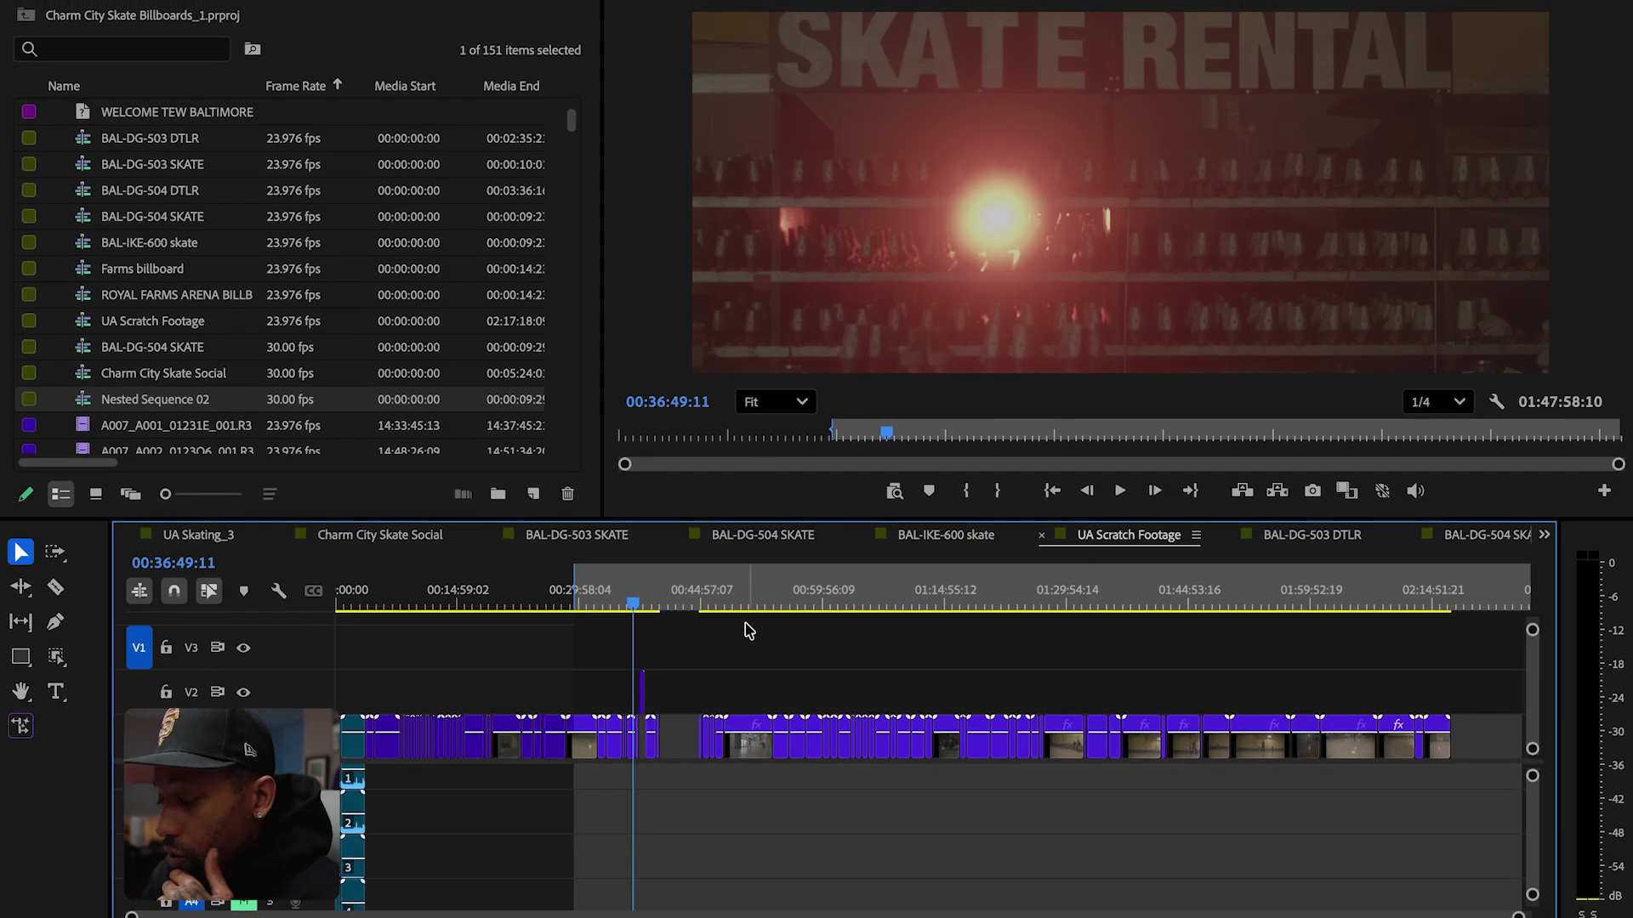
pyautogui.moveTo(633, 606); pyautogui.dragTo(310, 623)
pyautogui.press('=')
pyautogui.press('=')
pyautogui.press('=')
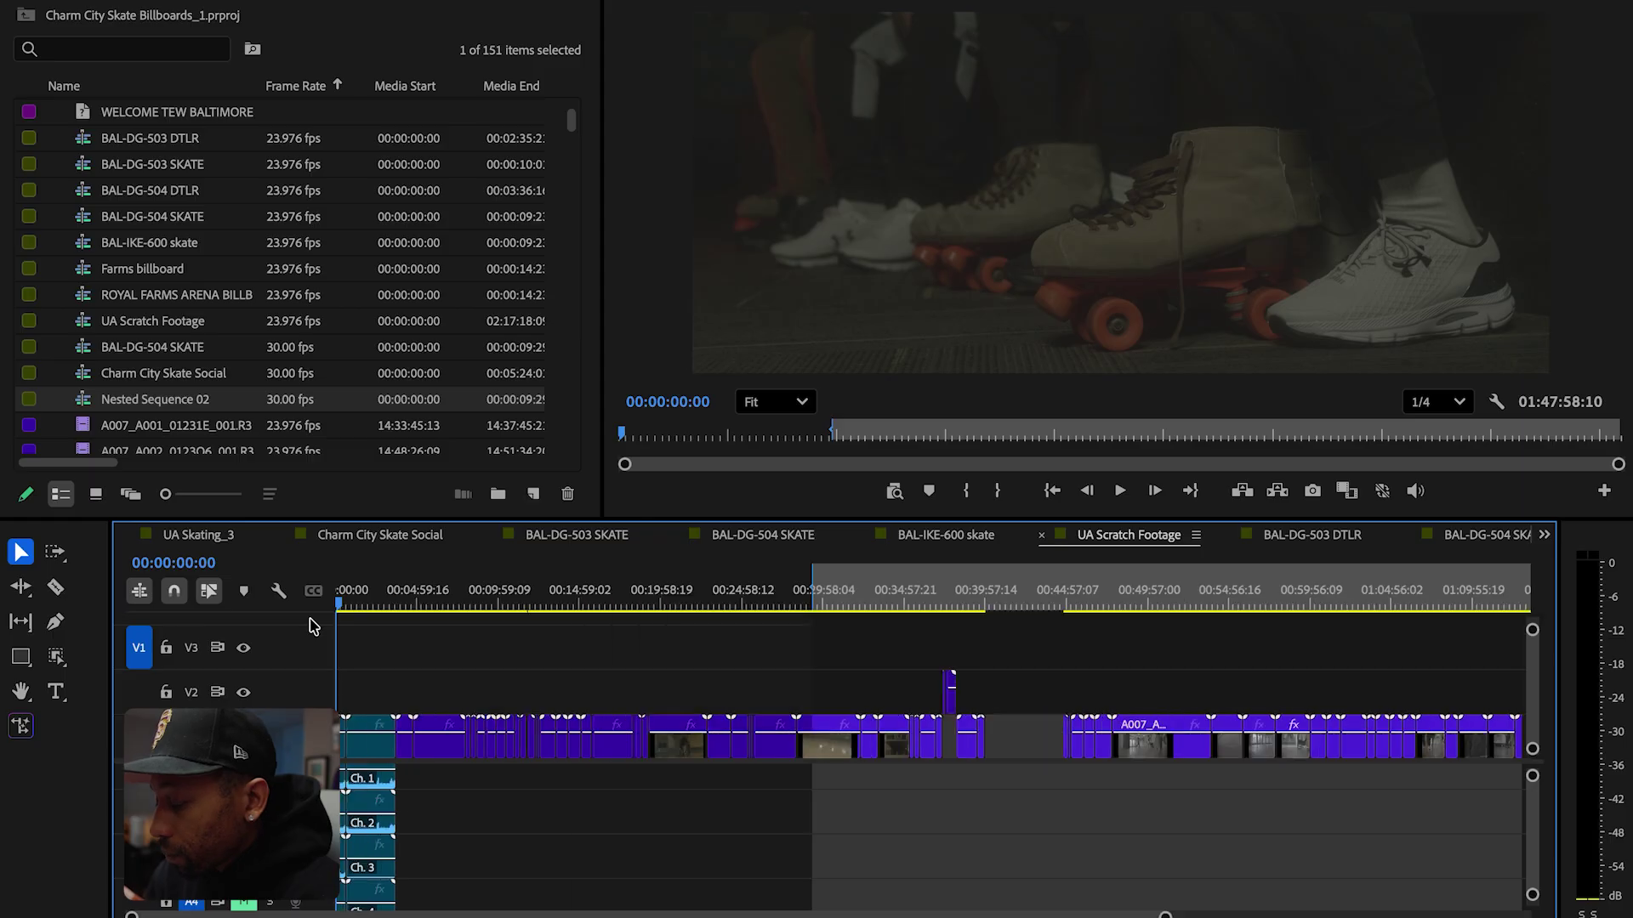
# Scrub the UA Scratch Footage sequence through the apparel shots up to the blue locker clip at about 00:10:45.
pyautogui.moveTo(393, 605); pyautogui.dragTo(587, 592)
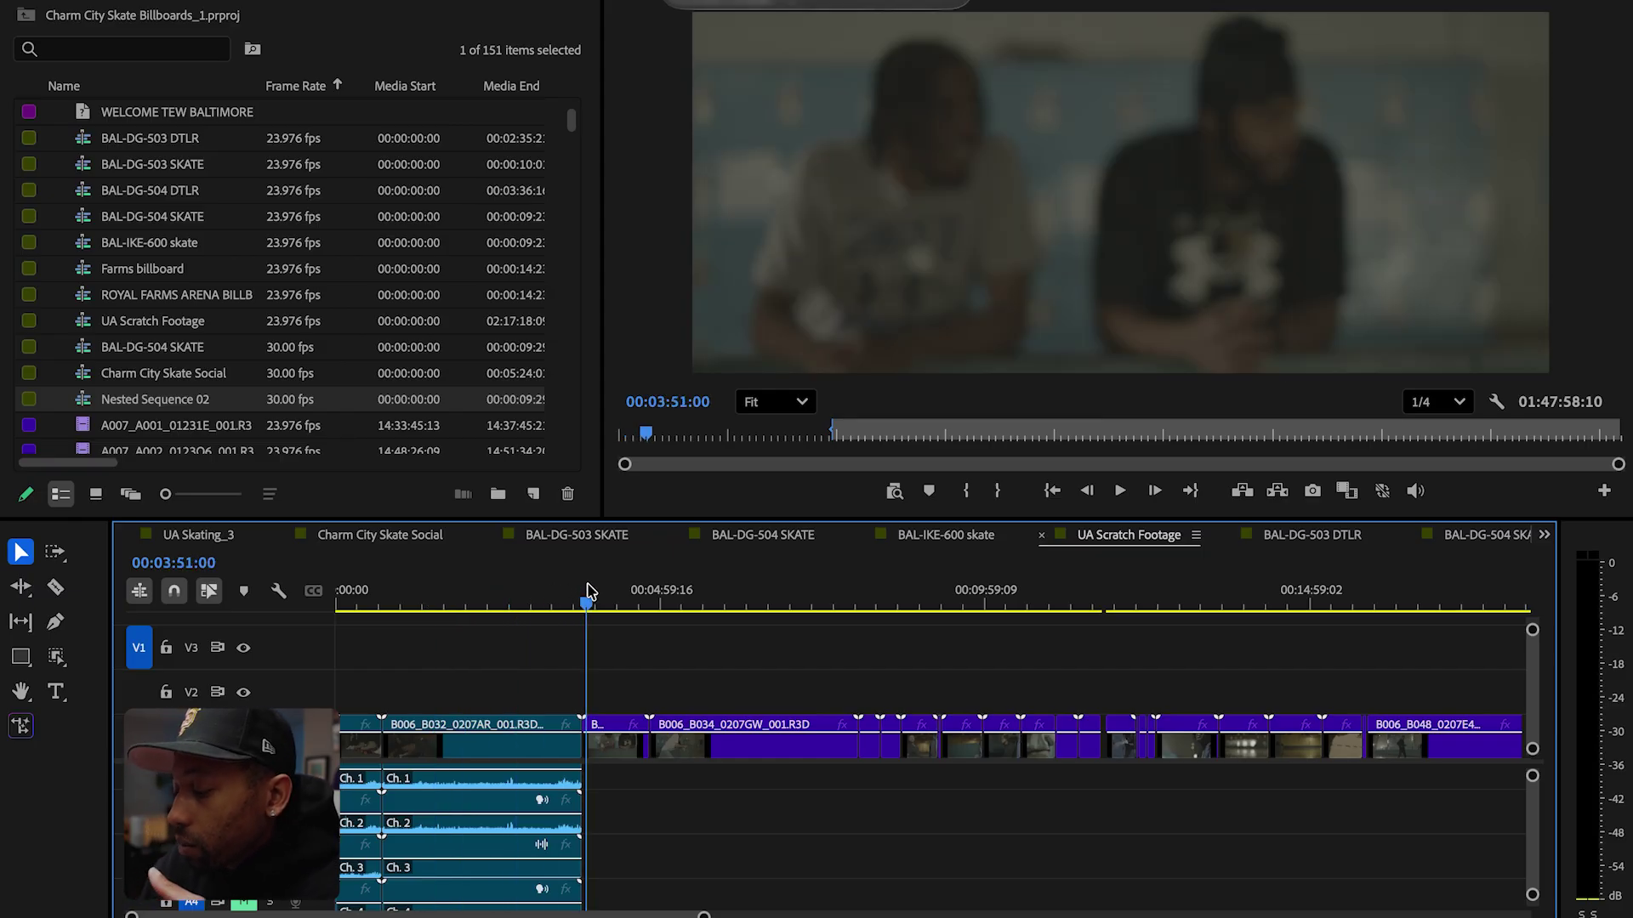
pyautogui.moveTo(586, 592); pyautogui.dragTo(644, 598)
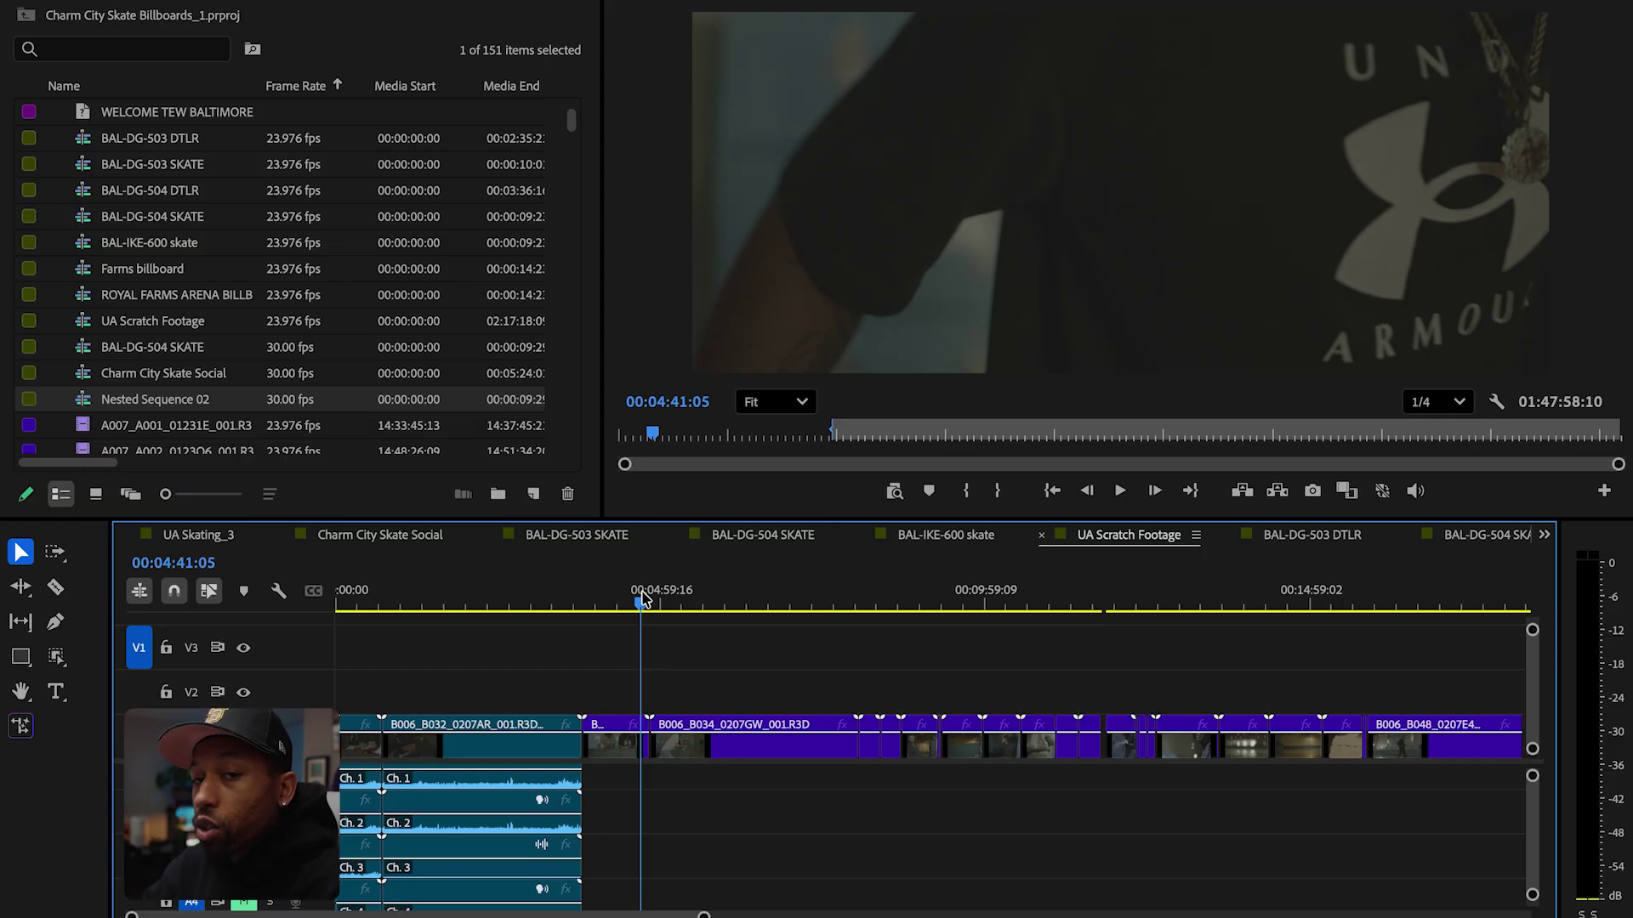
pyautogui.moveTo(643, 598); pyautogui.dragTo(971, 645)
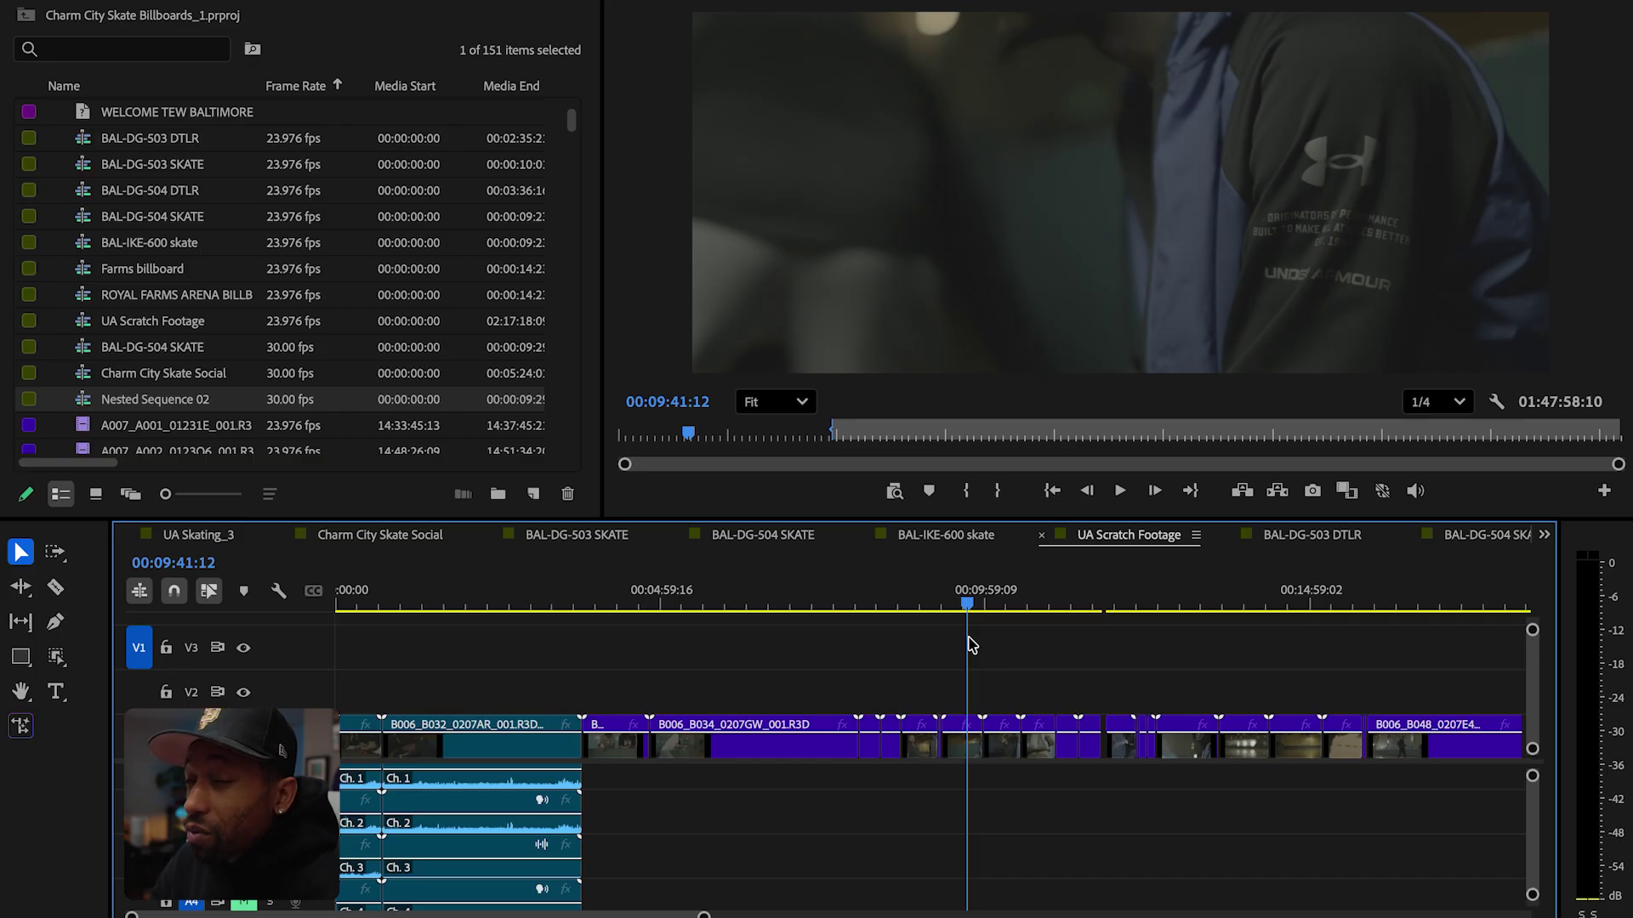
pyautogui.moveTo(963, 604); pyautogui.dragTo(932, 611)
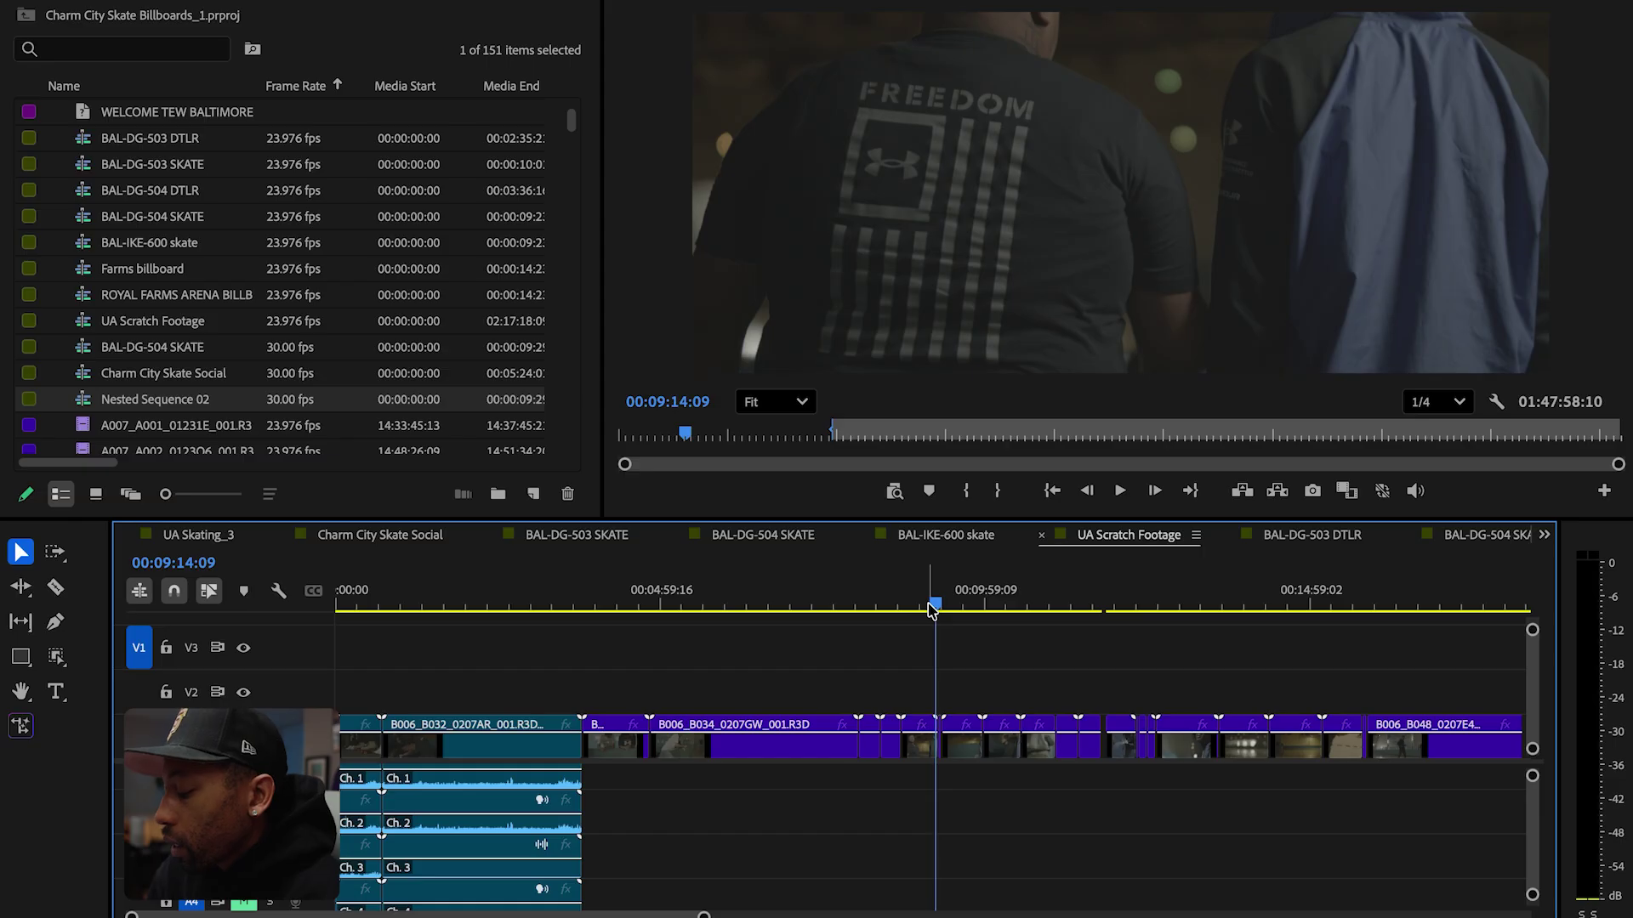
pyautogui.moveTo(932, 607); pyautogui.dragTo(1039, 604)
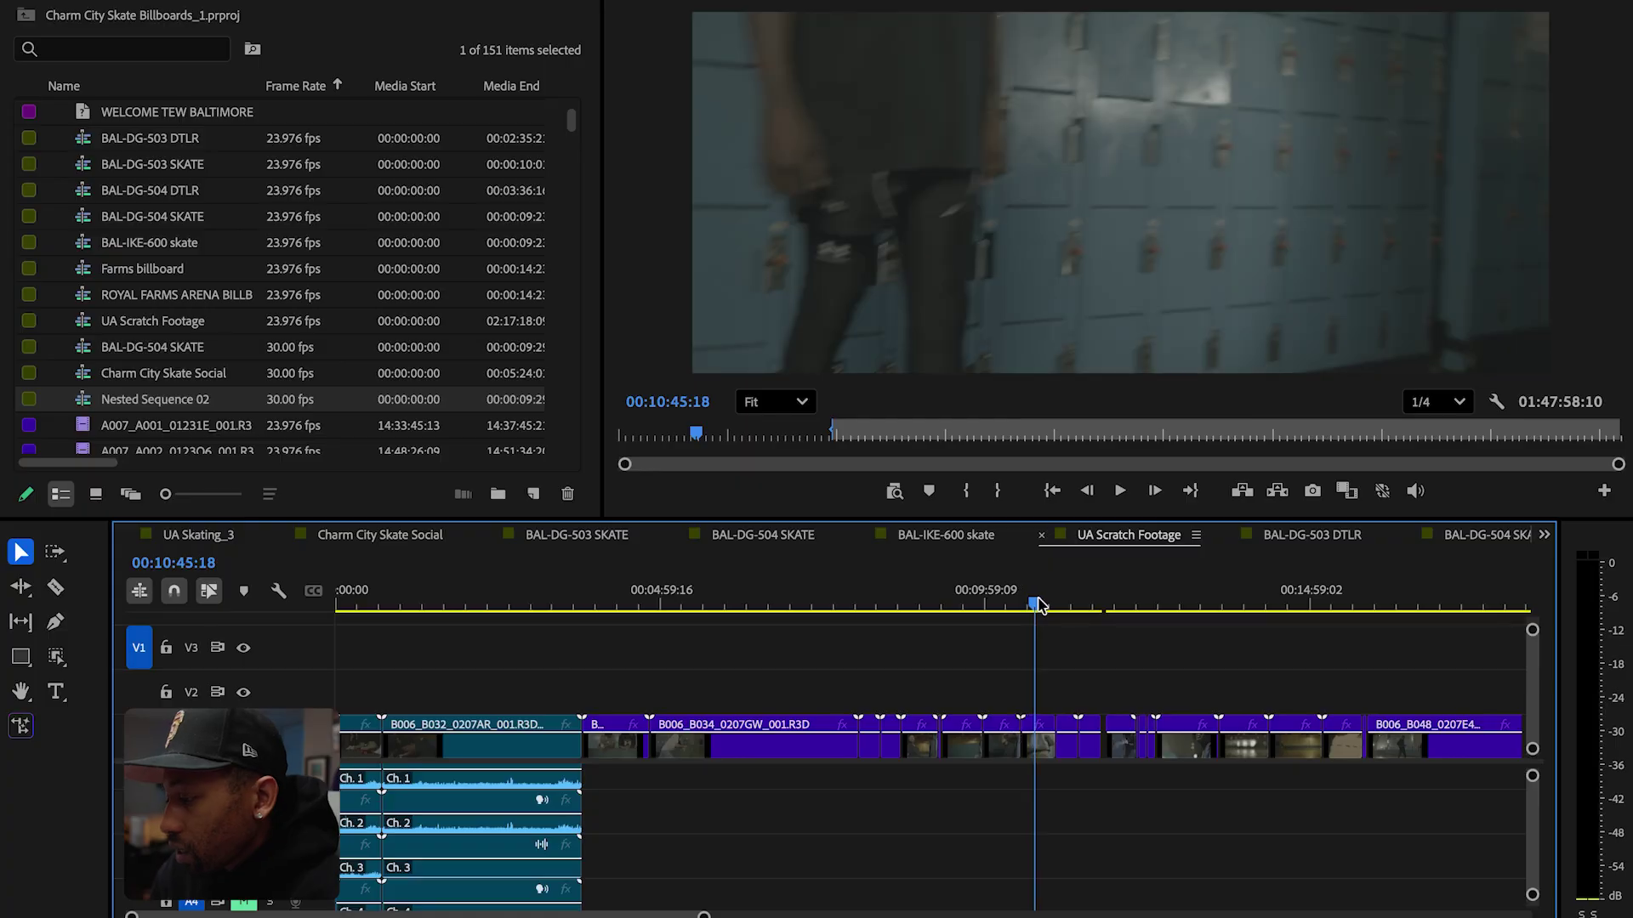
# Play and scrub the locker-area clips, covering the shorts, sneaker and leggings close-ups between about 00:10:45 and 00:11:56.
pyautogui.press('space')
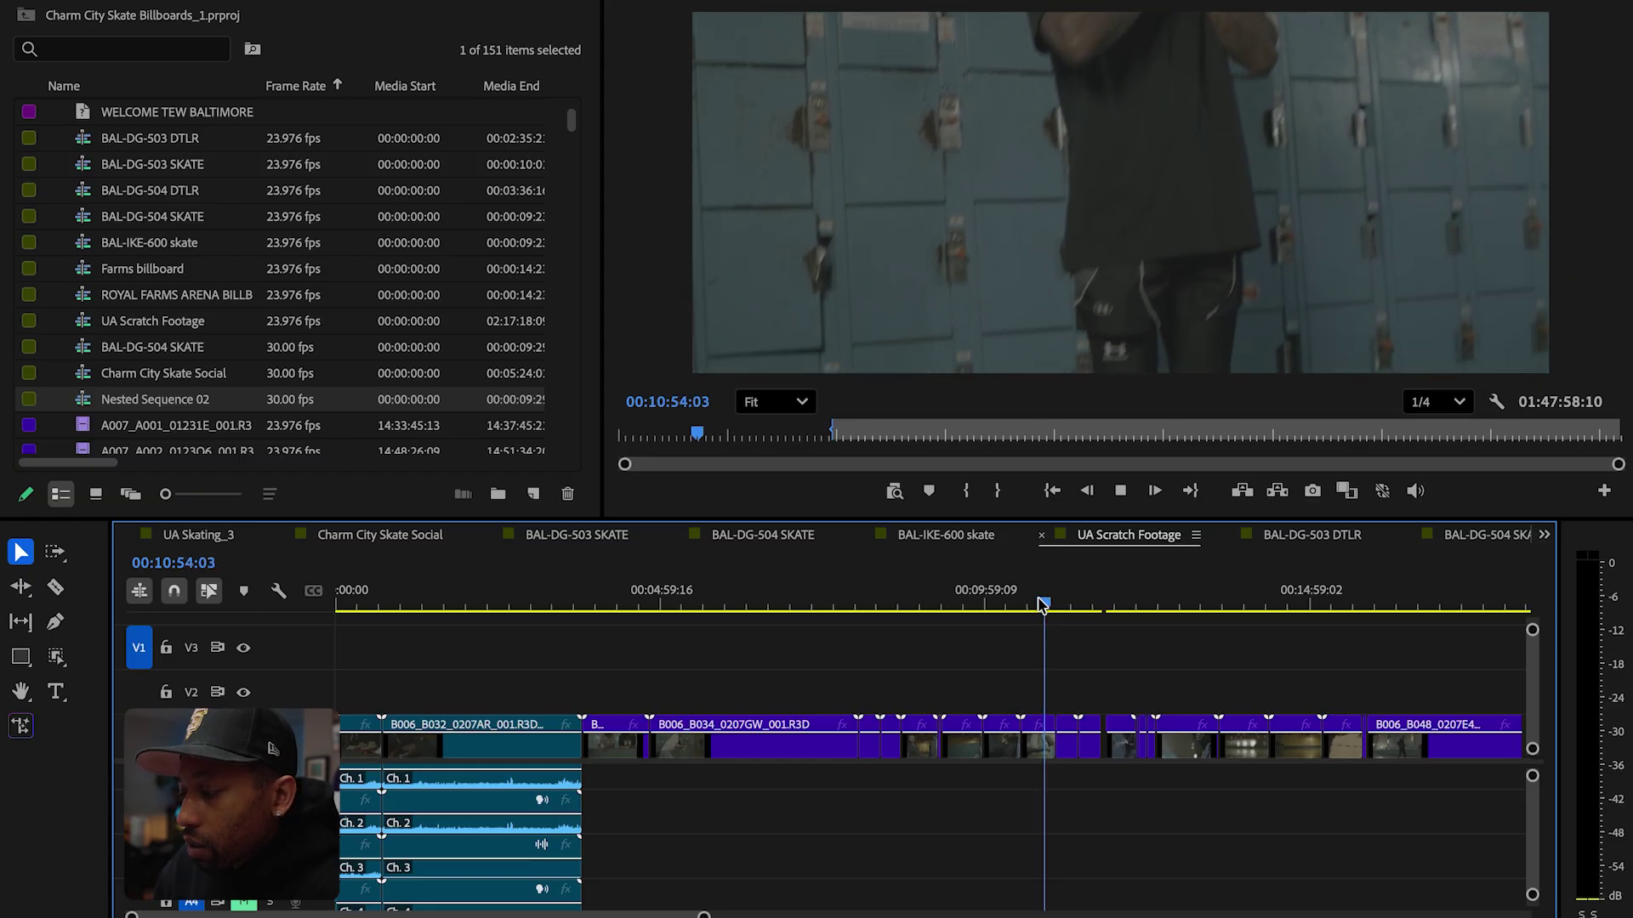
pyautogui.moveTo(1076, 606); pyautogui.dragTo(1078, 609)
pyautogui.moveTo(1073, 608); pyautogui.dragTo(1089, 612)
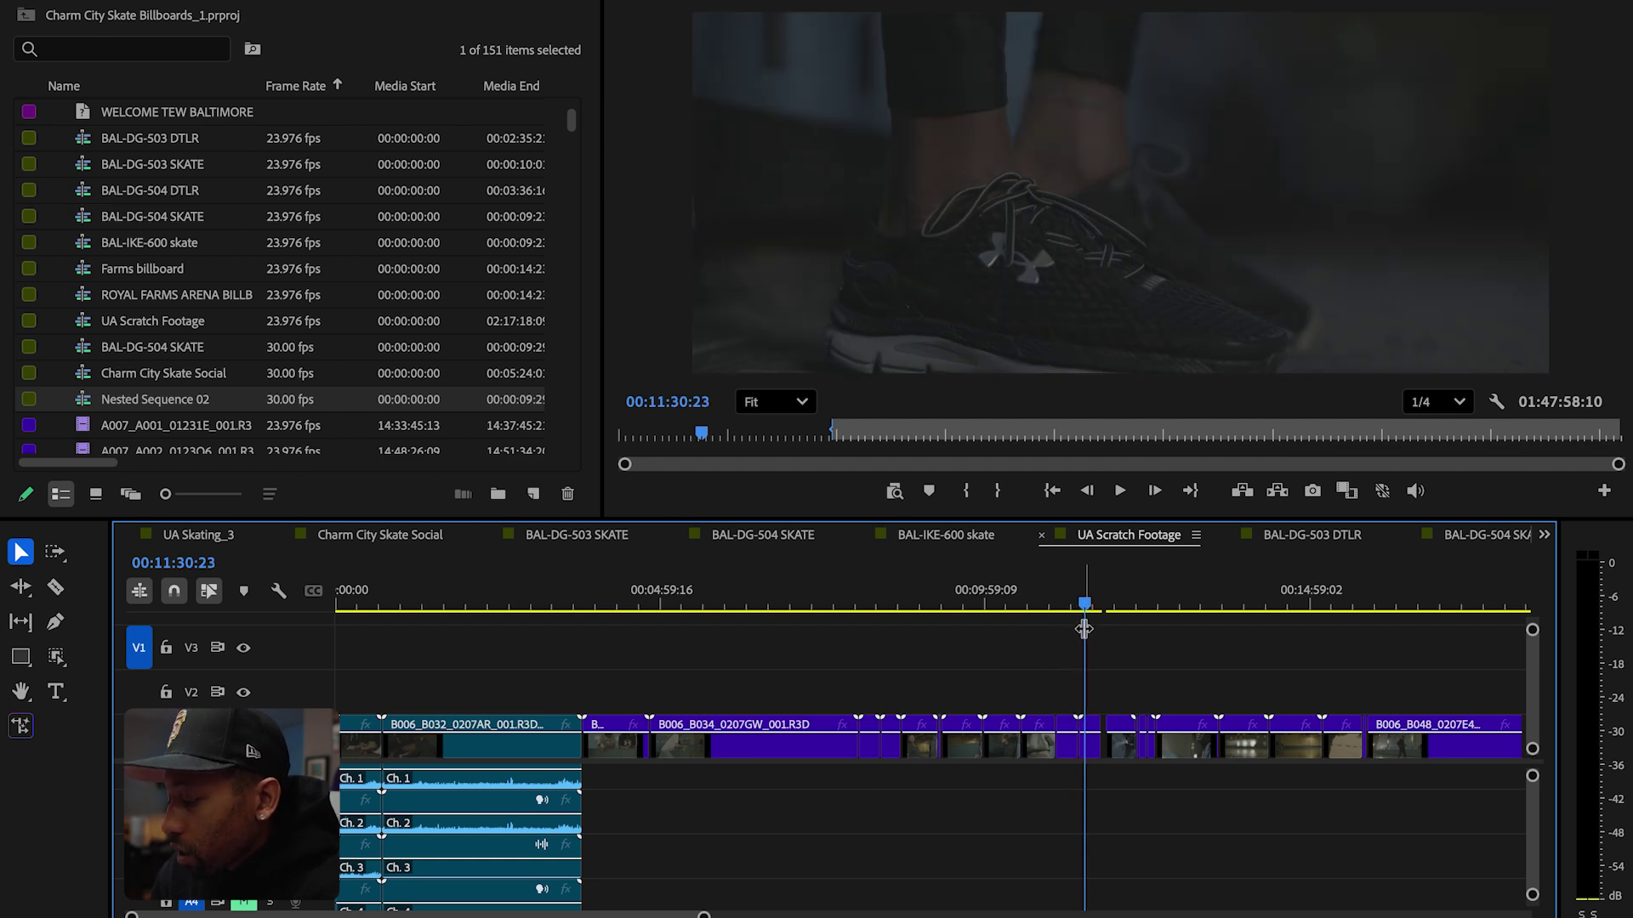
pyautogui.moveTo(1082, 609)
pyautogui.mouseDown()
pyautogui.moveTo(1049, 610)
pyautogui.moveTo(1107, 616)
pyautogui.mouseUp()
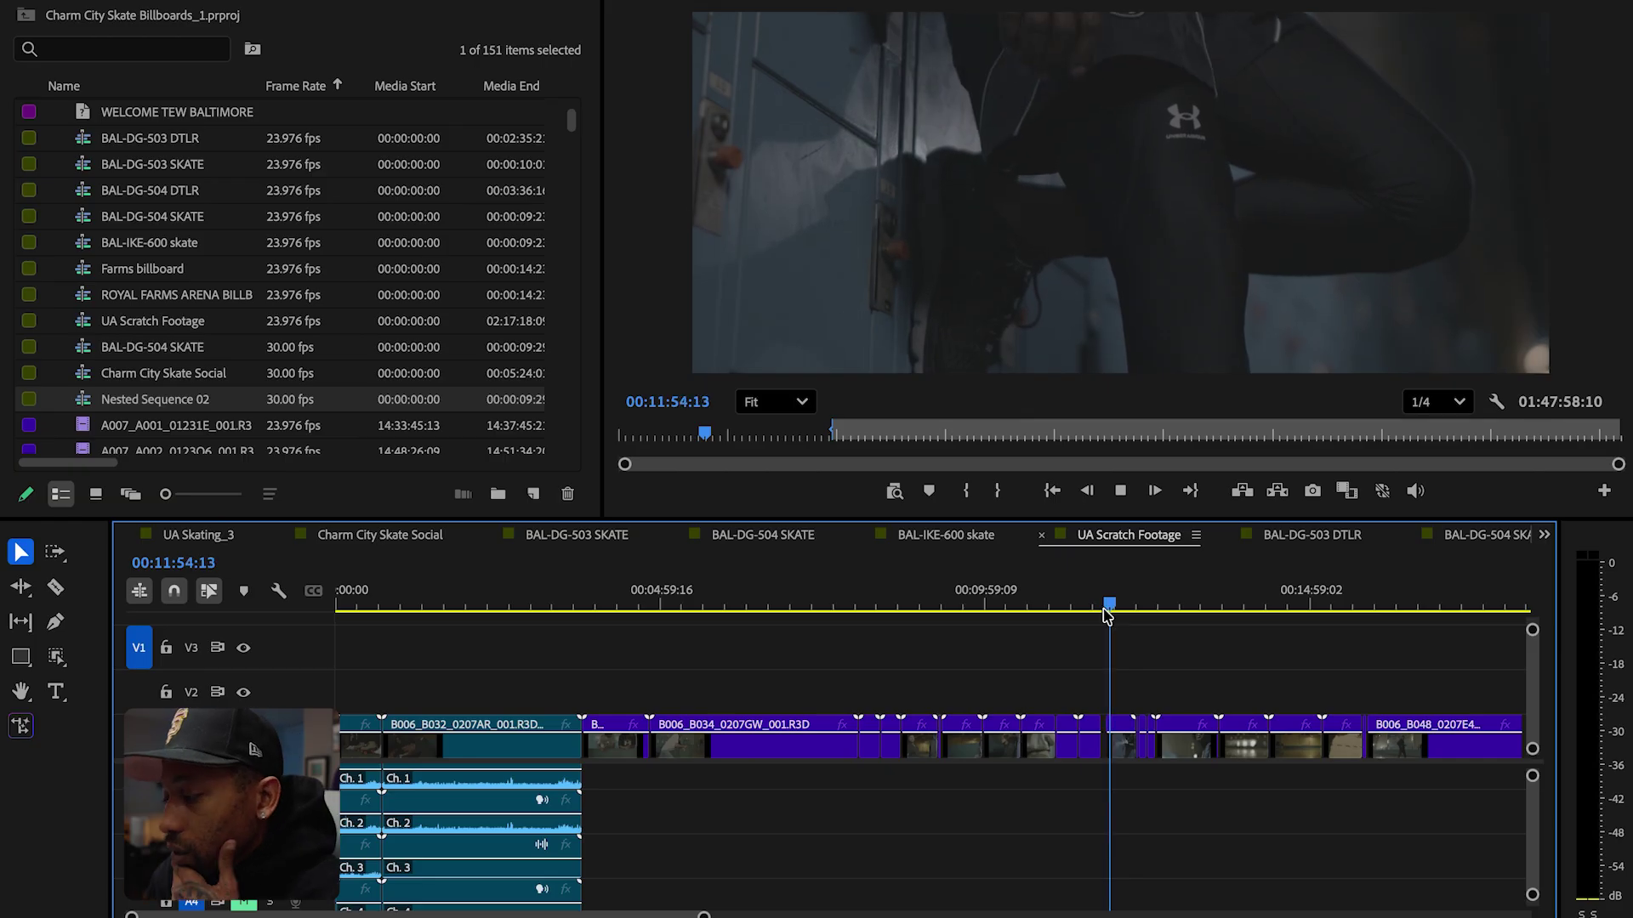
pyautogui.click(1130, 611)
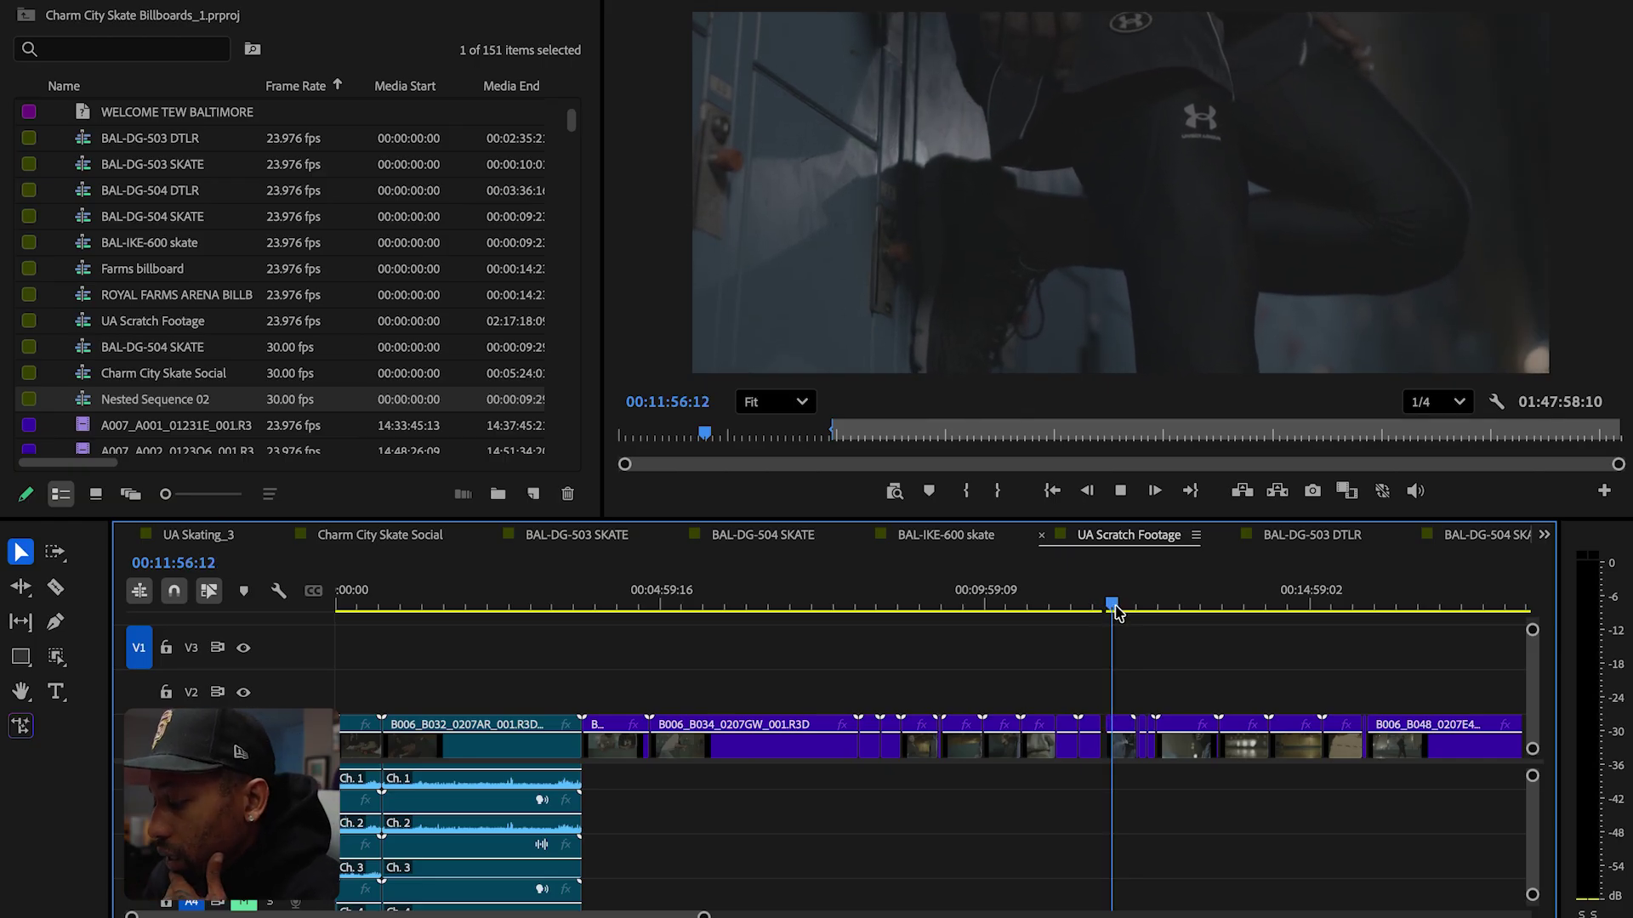
pyautogui.moveTo(1132, 612); pyautogui.dragTo(1261, 636)
# Review the skating footage in the B006_B048 clip and scrub ahead to the group-skating shot at 00:19:33:00.
pyautogui.scroll(-5, 1232, 703)
pyautogui.moveTo(698, 600); pyautogui.dragTo(785, 601)
pyautogui.press('space')
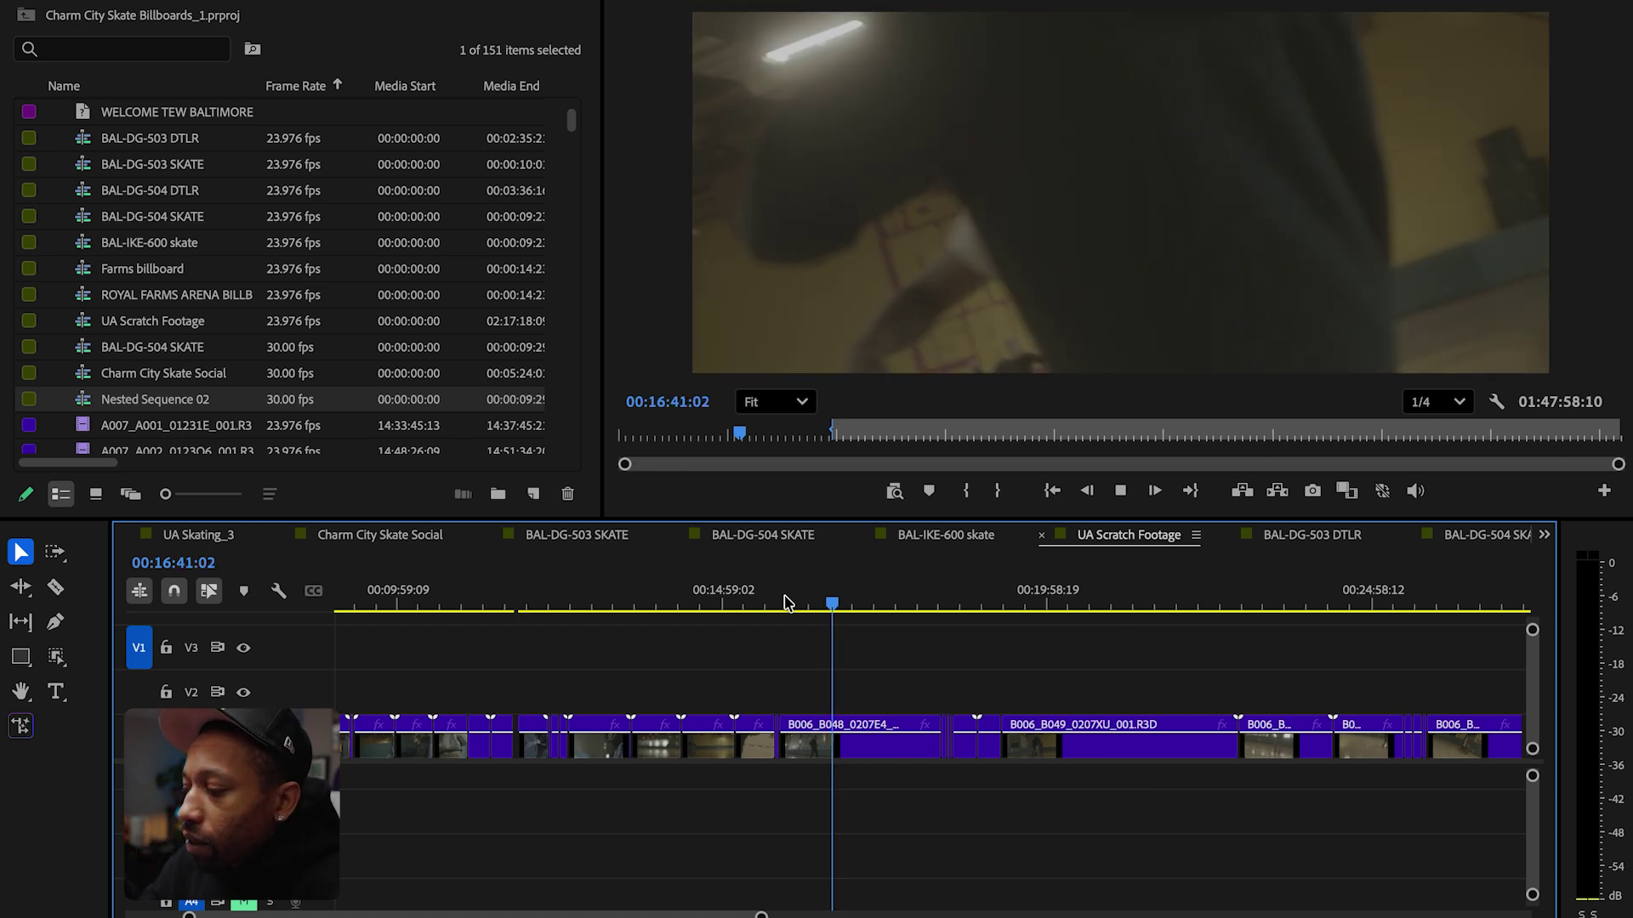
pyautogui.moveTo(838, 605); pyautogui.dragTo(796, 607)
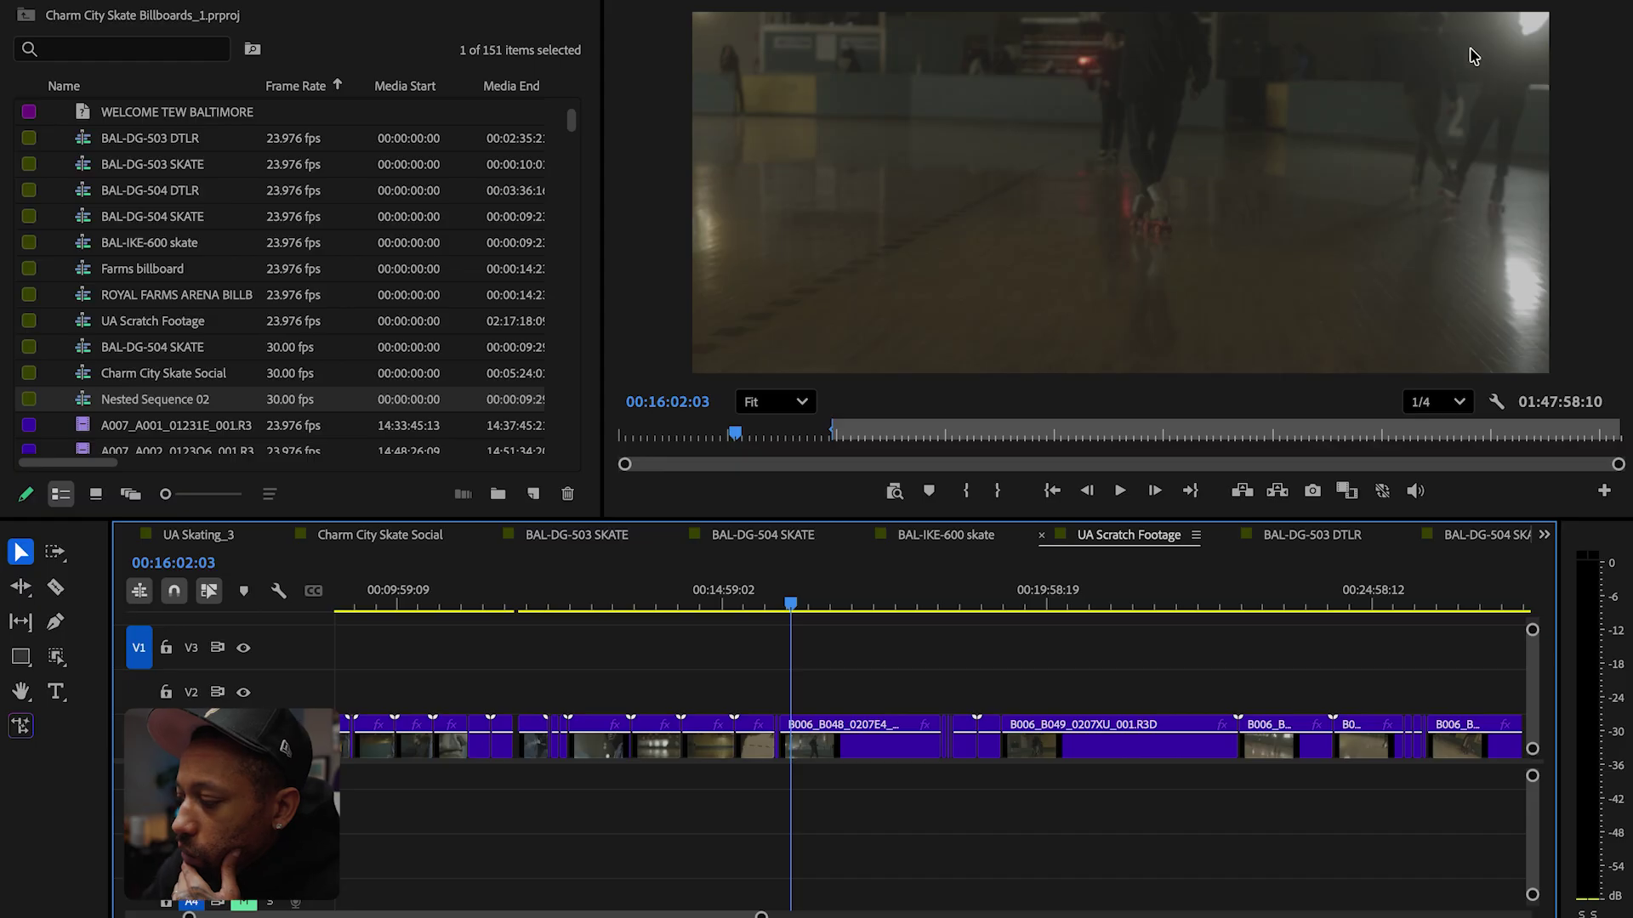
pyautogui.moveTo(812, 606); pyautogui.dragTo(914, 601)
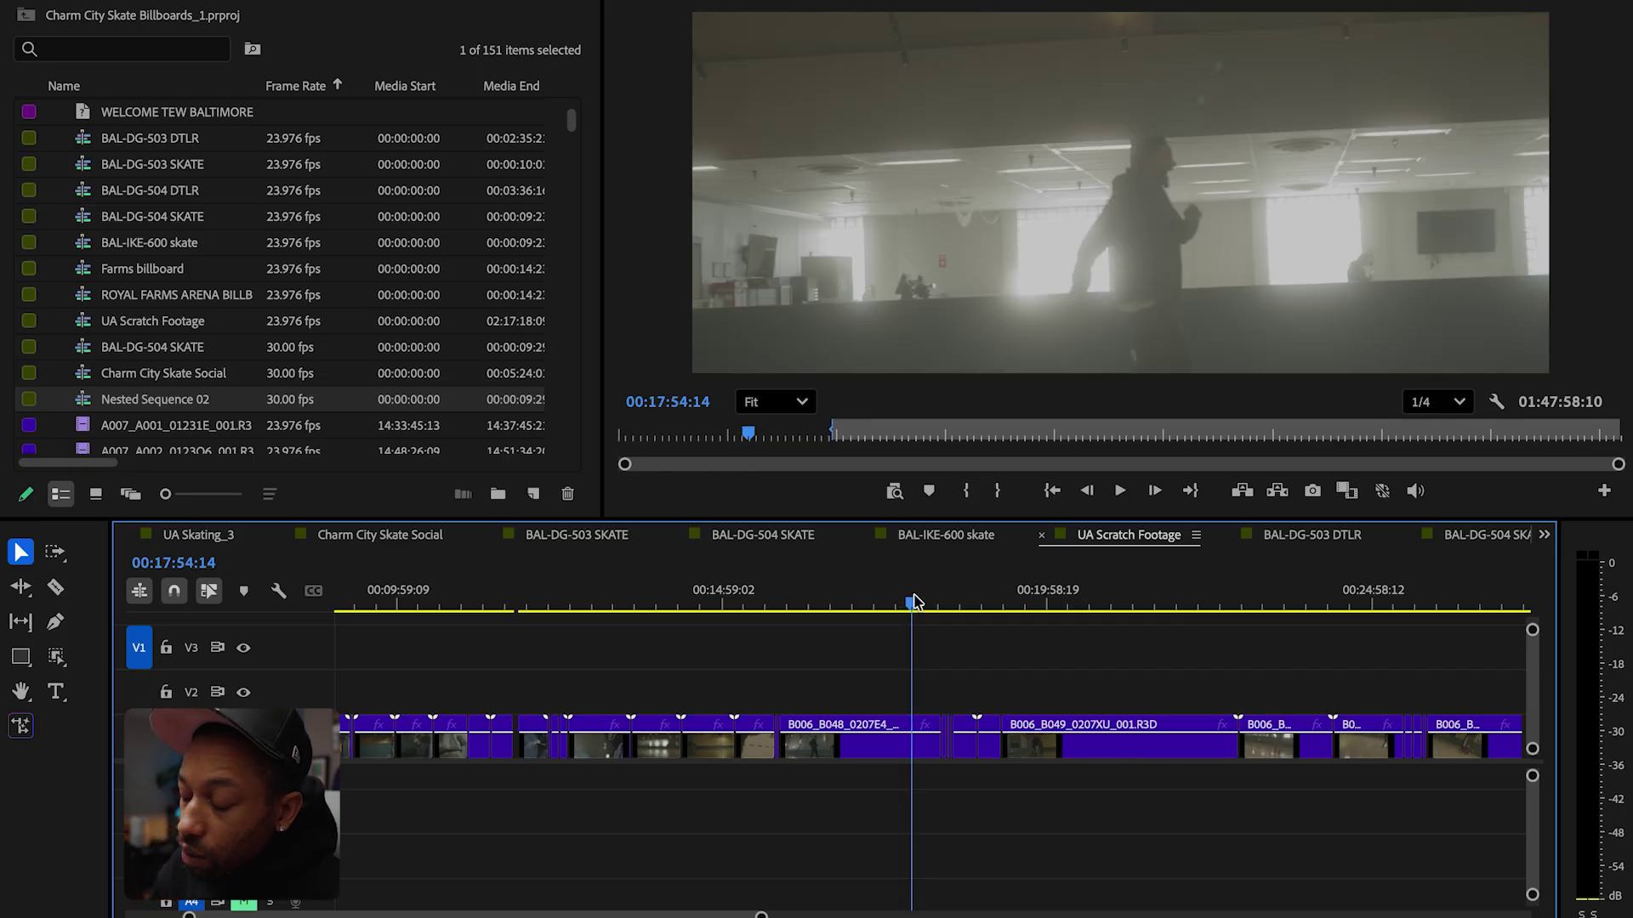
pyautogui.moveTo(915, 601); pyautogui.dragTo(1022, 608)
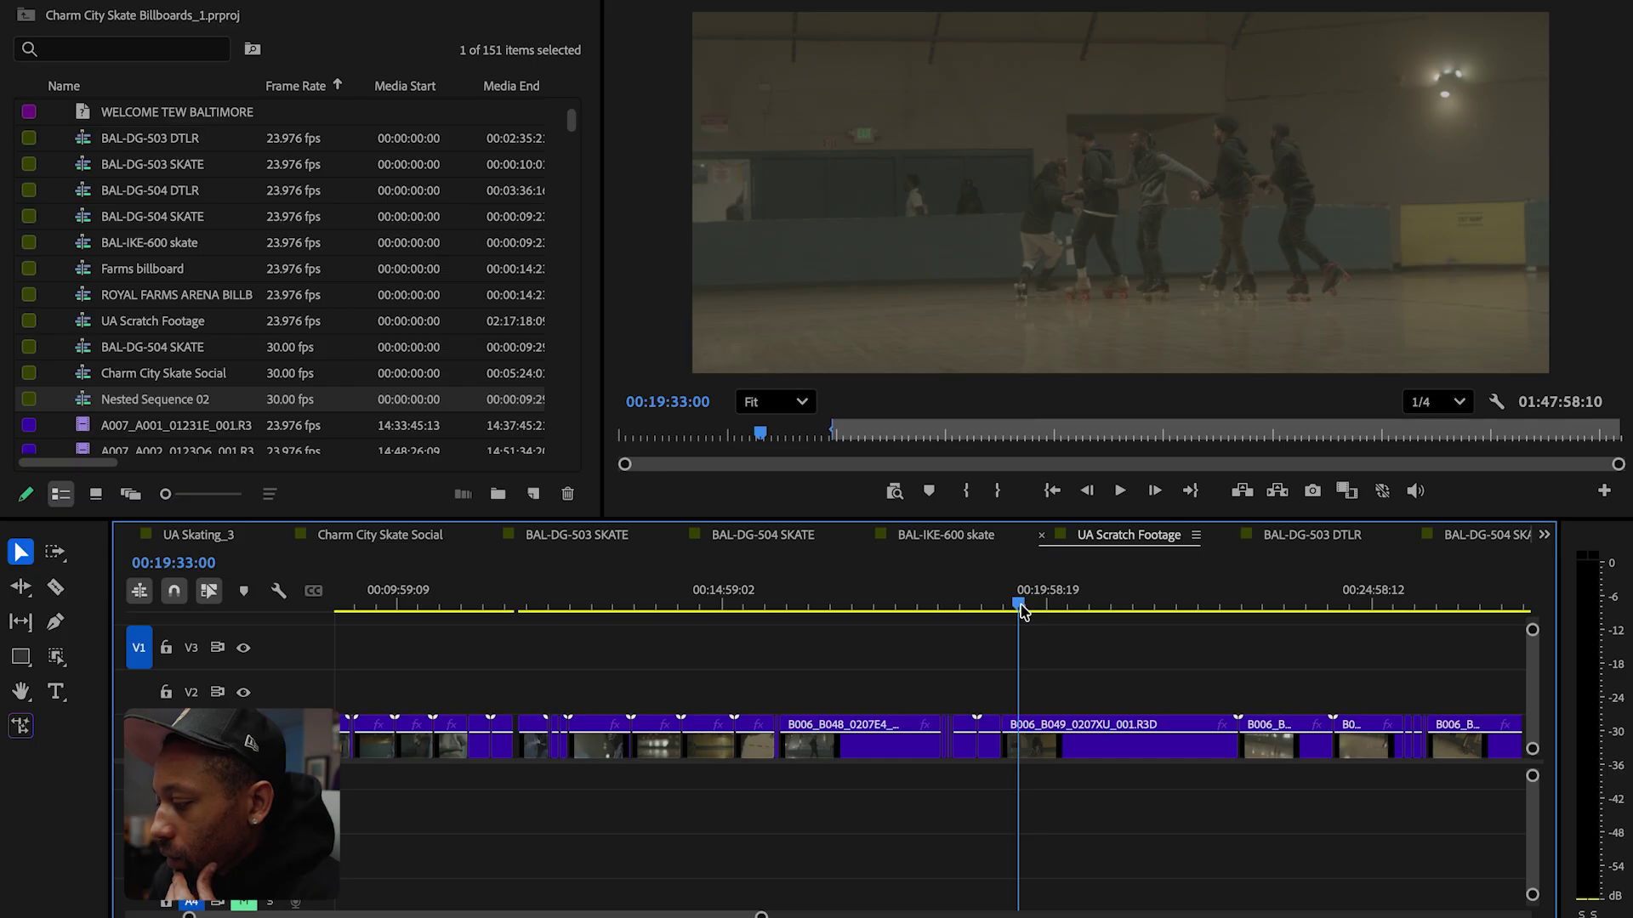
# Play the group-skating shot in the B006_B049 clip, and review the skaters in B006_B051 around 00:26:50 to 00:27:26.
pyautogui.press('space')
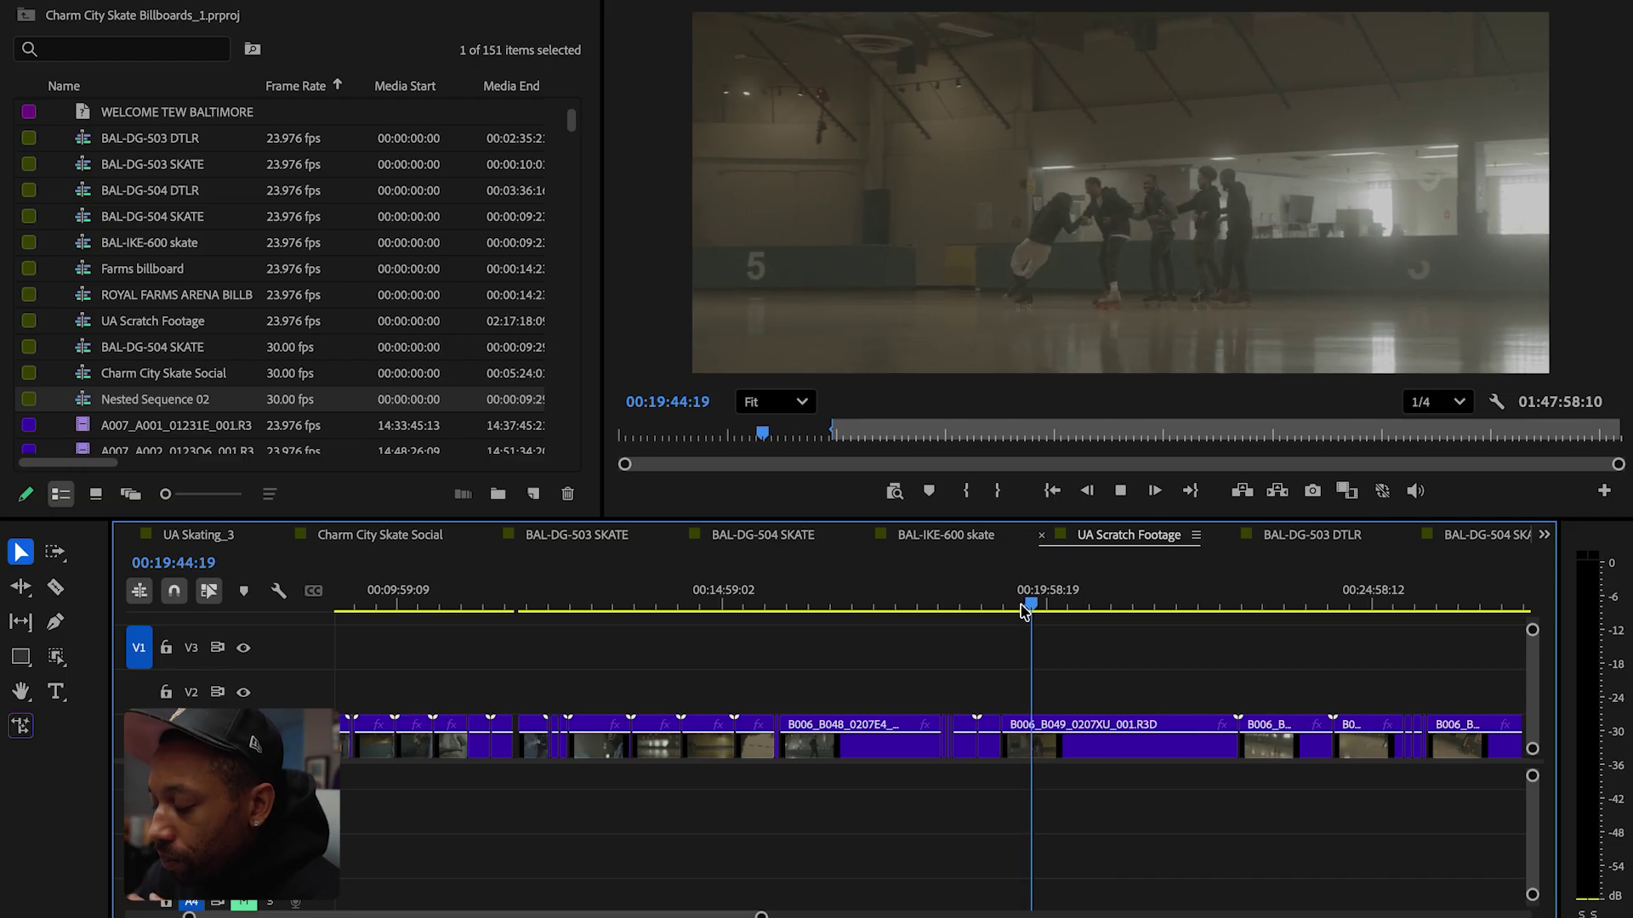
pyautogui.moveTo(850, 435)
pyautogui.mouseDown()
pyautogui.moveTo(895, 436)
pyautogui.moveTo(822, 442)
pyautogui.mouseUp()
pyautogui.press('space')
pyautogui.moveTo(815, 604); pyautogui.dragTo(737, 610)
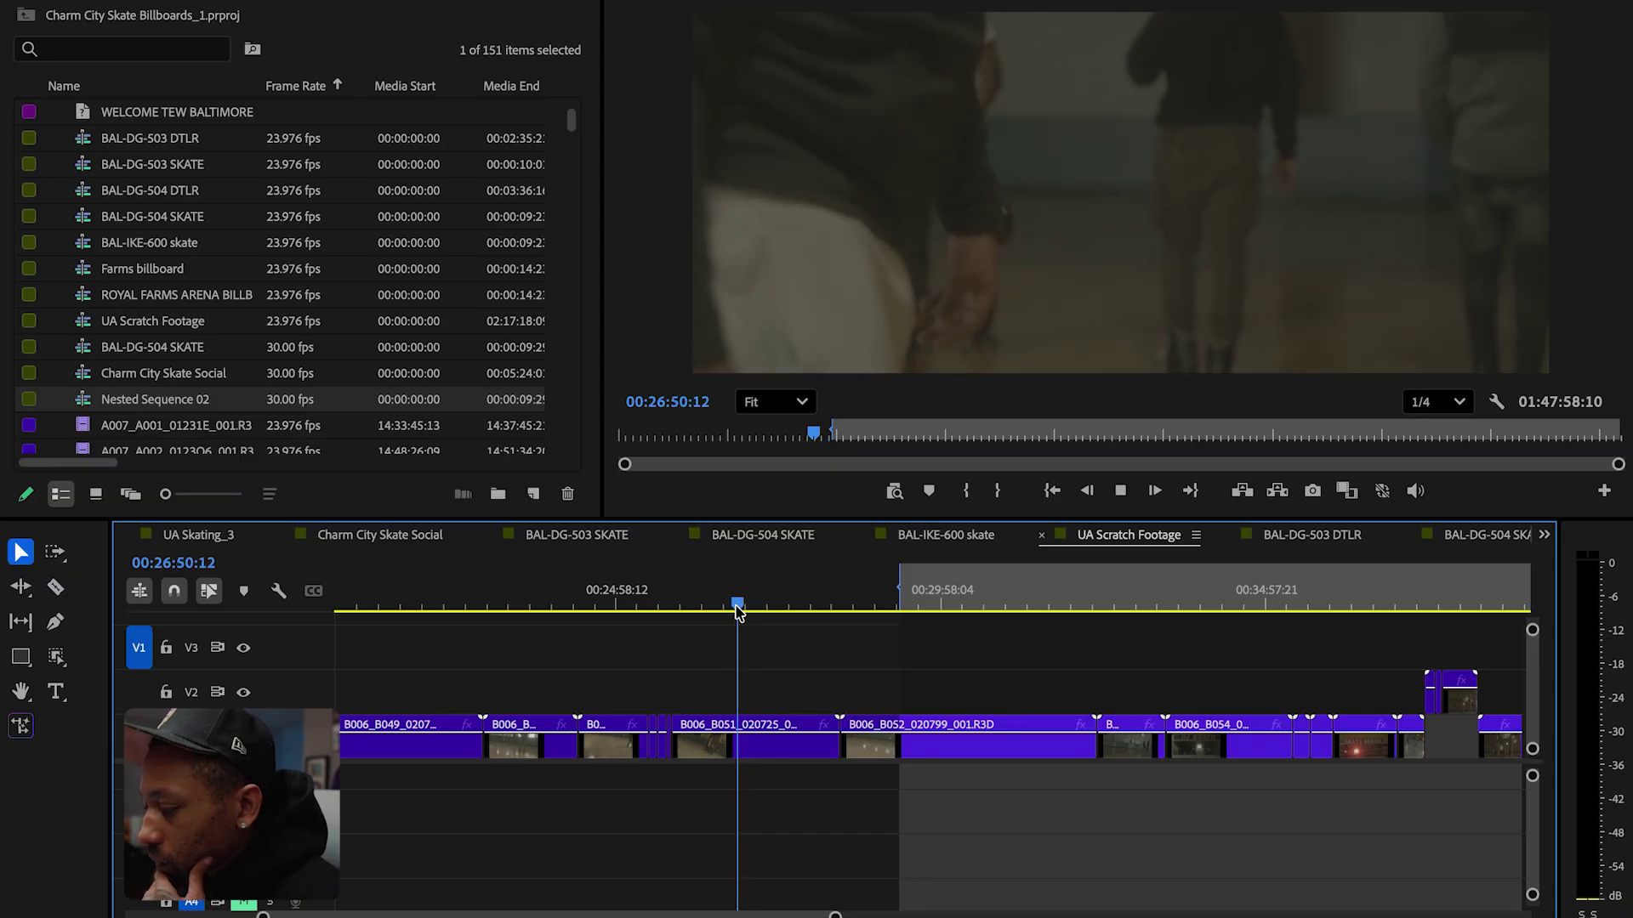
pyautogui.moveTo(737, 610); pyautogui.dragTo(759, 609)
pyautogui.press('space')
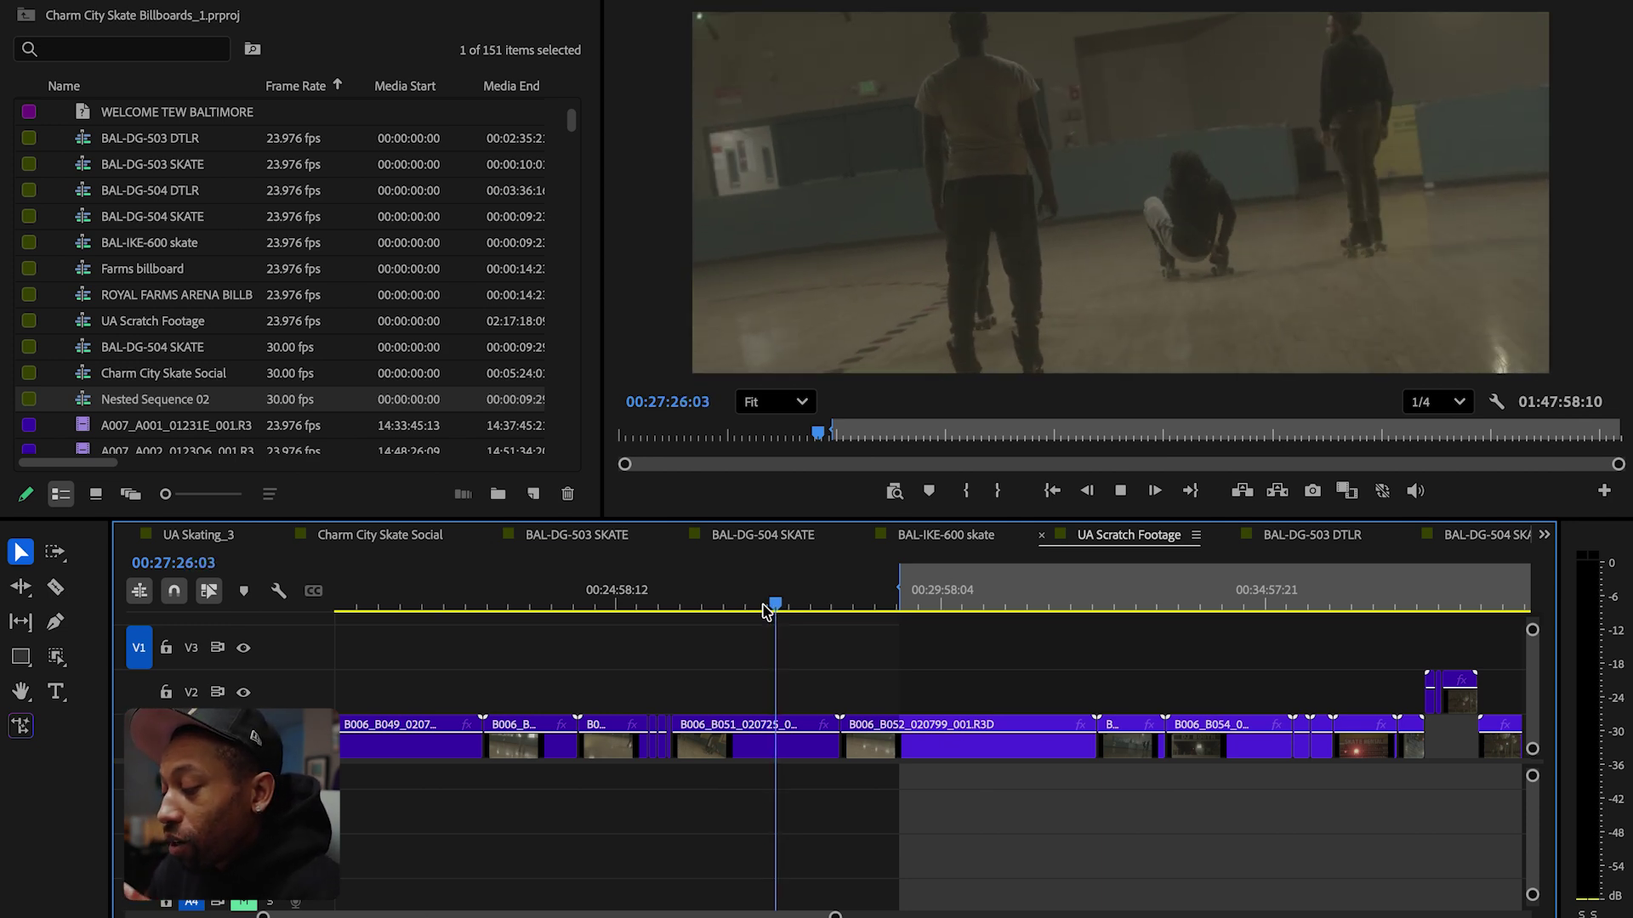
# Play the B006_B052 clip from shortly after 00:30:00 and scrub onward to the B006_B054 clip.
pyautogui.moveTo(765, 609); pyautogui.dragTo(981, 616)
pyautogui.press('space')
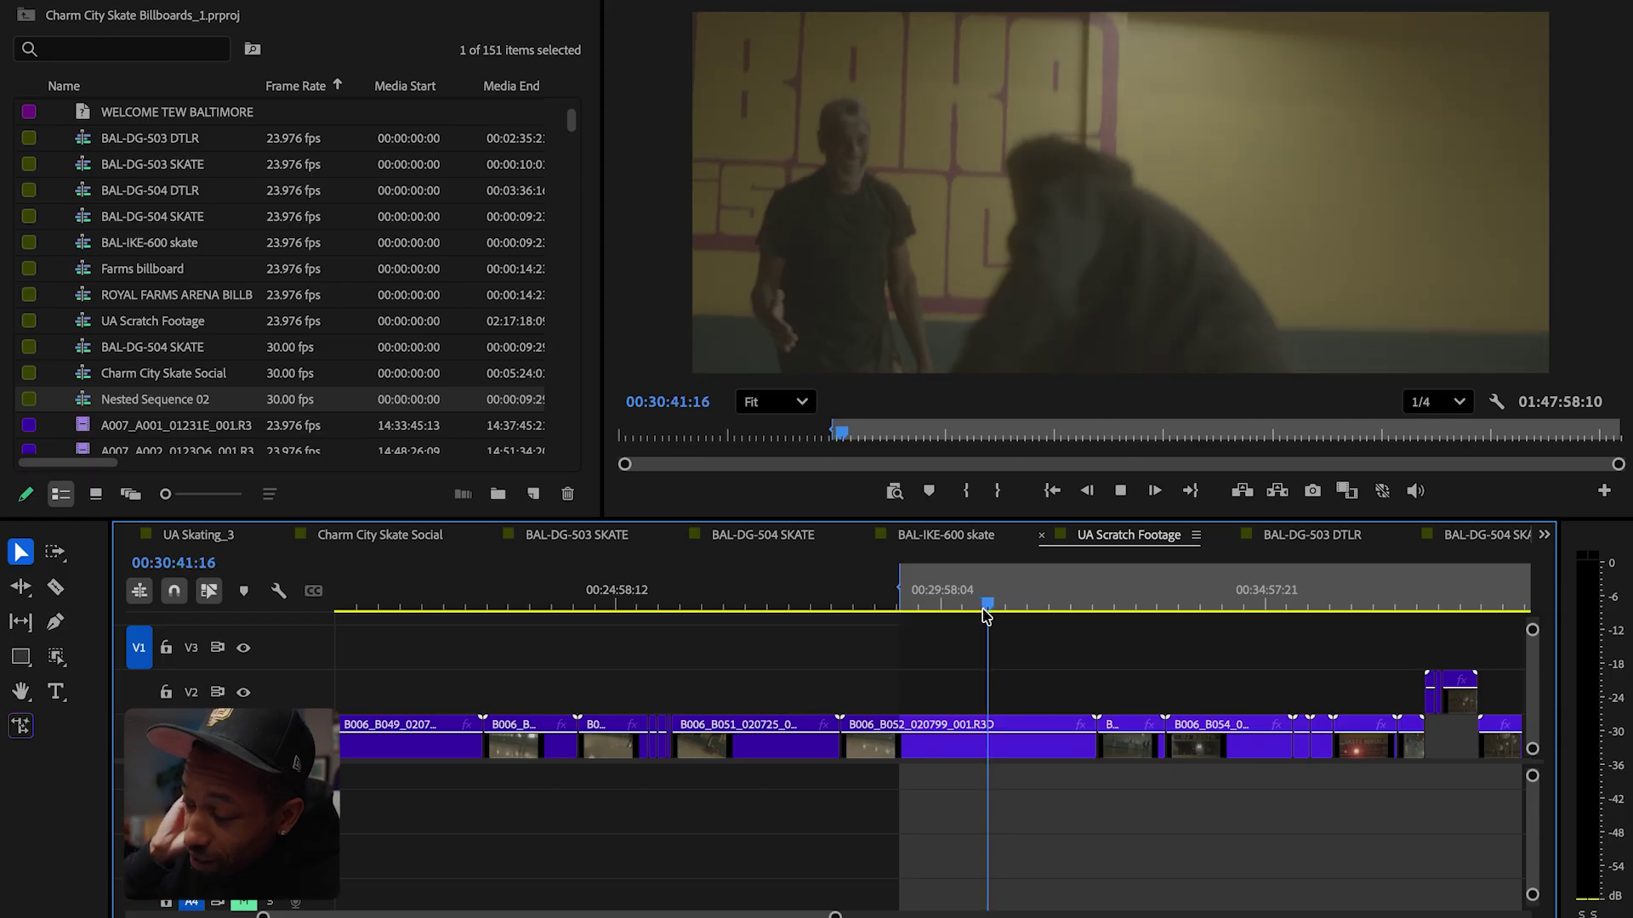
pyautogui.moveTo(985, 614); pyautogui.dragTo(1186, 604)
# Jump to the rink footage in the sequence's second half and play it around and beyond 01:26:57.
pyautogui.scroll(-5, 1178, 665)
pyautogui.scroll(-6, 1054, 648)
pyautogui.moveTo(681, 602); pyautogui.dragTo(1038, 599)
pyautogui.press('space')
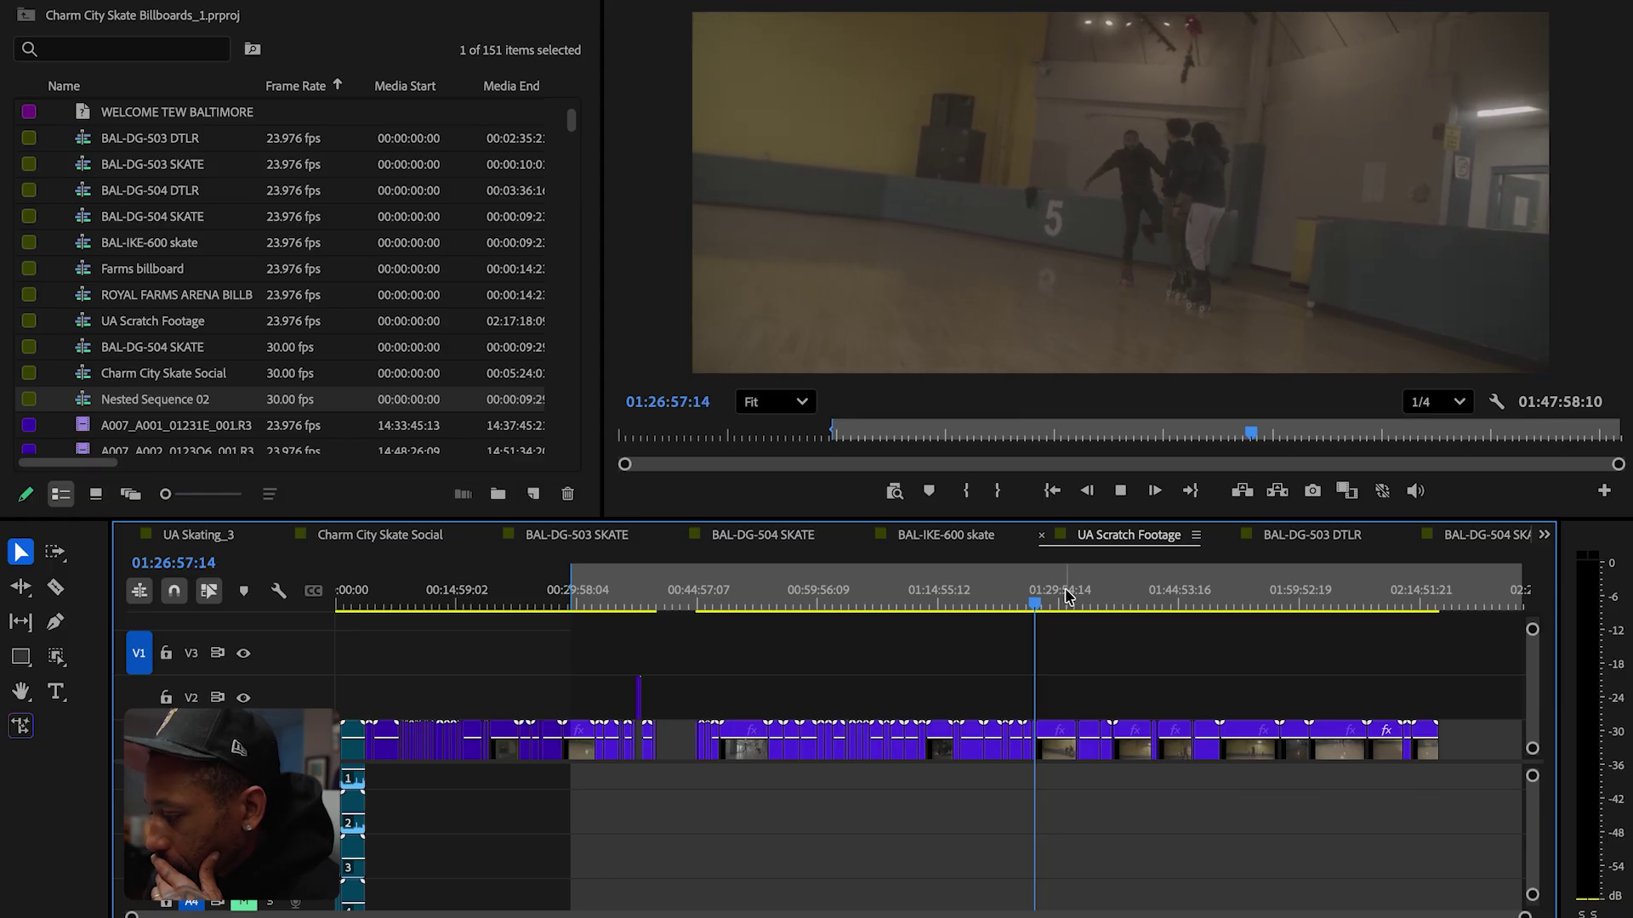
pyautogui.moveTo(1050, 599); pyautogui.dragTo(1089, 606)
pyautogui.press('space')
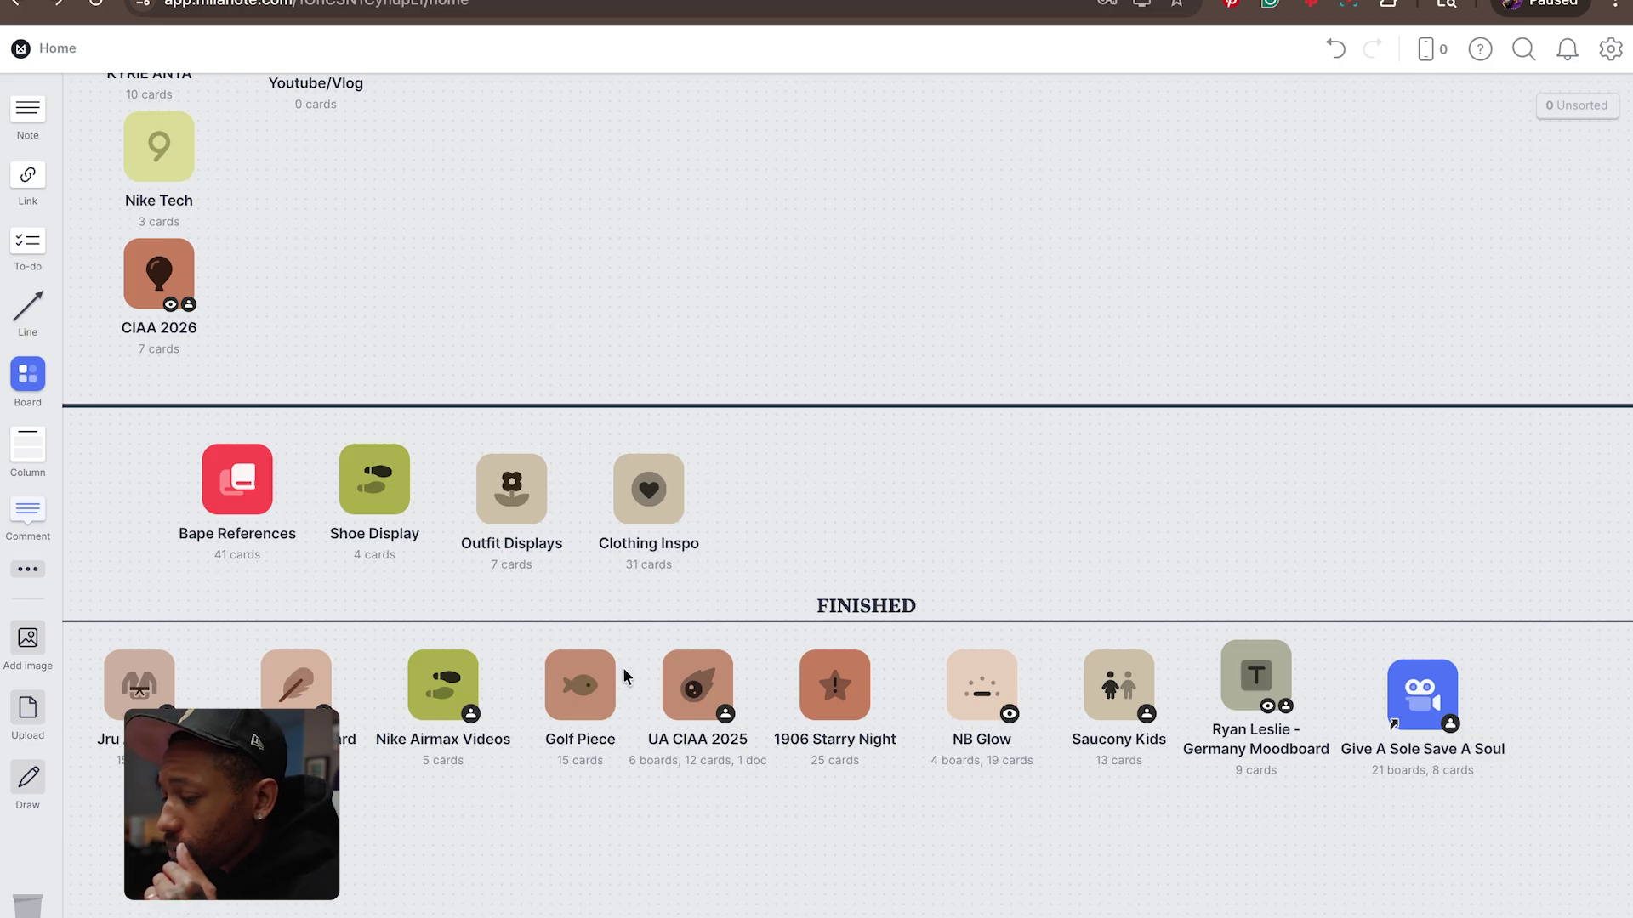
# Switch back to Milanote, open the UA CIAA 2025 board, and view its Inspiration, Story and Filming columns.
pyautogui.click(697, 685)
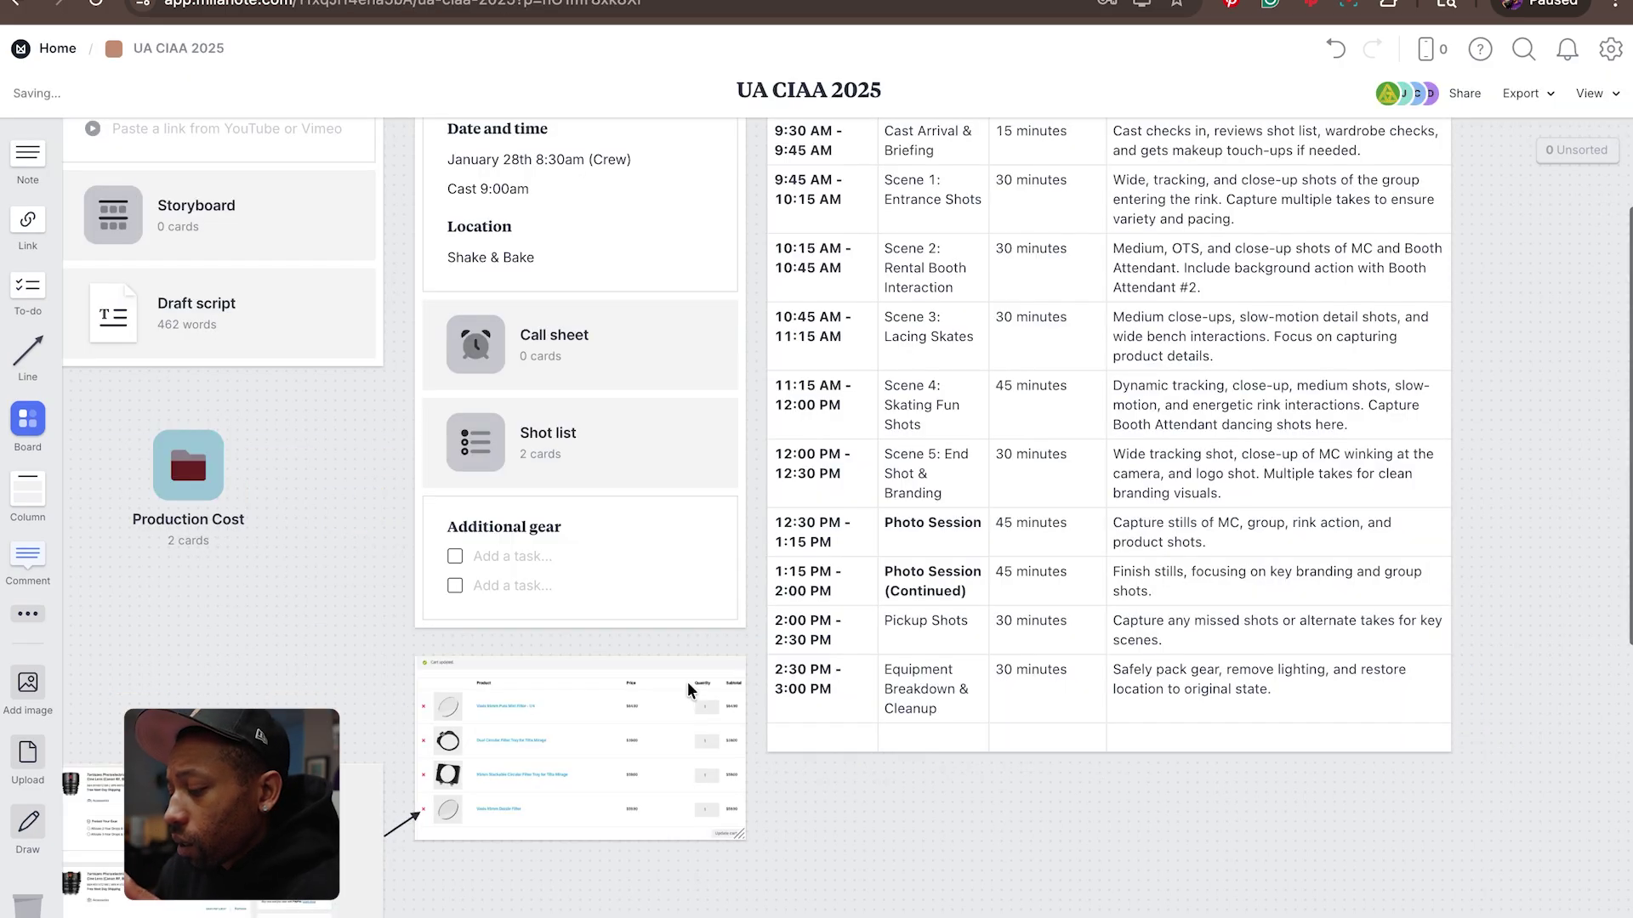
pyautogui.scroll(4, 687, 682)
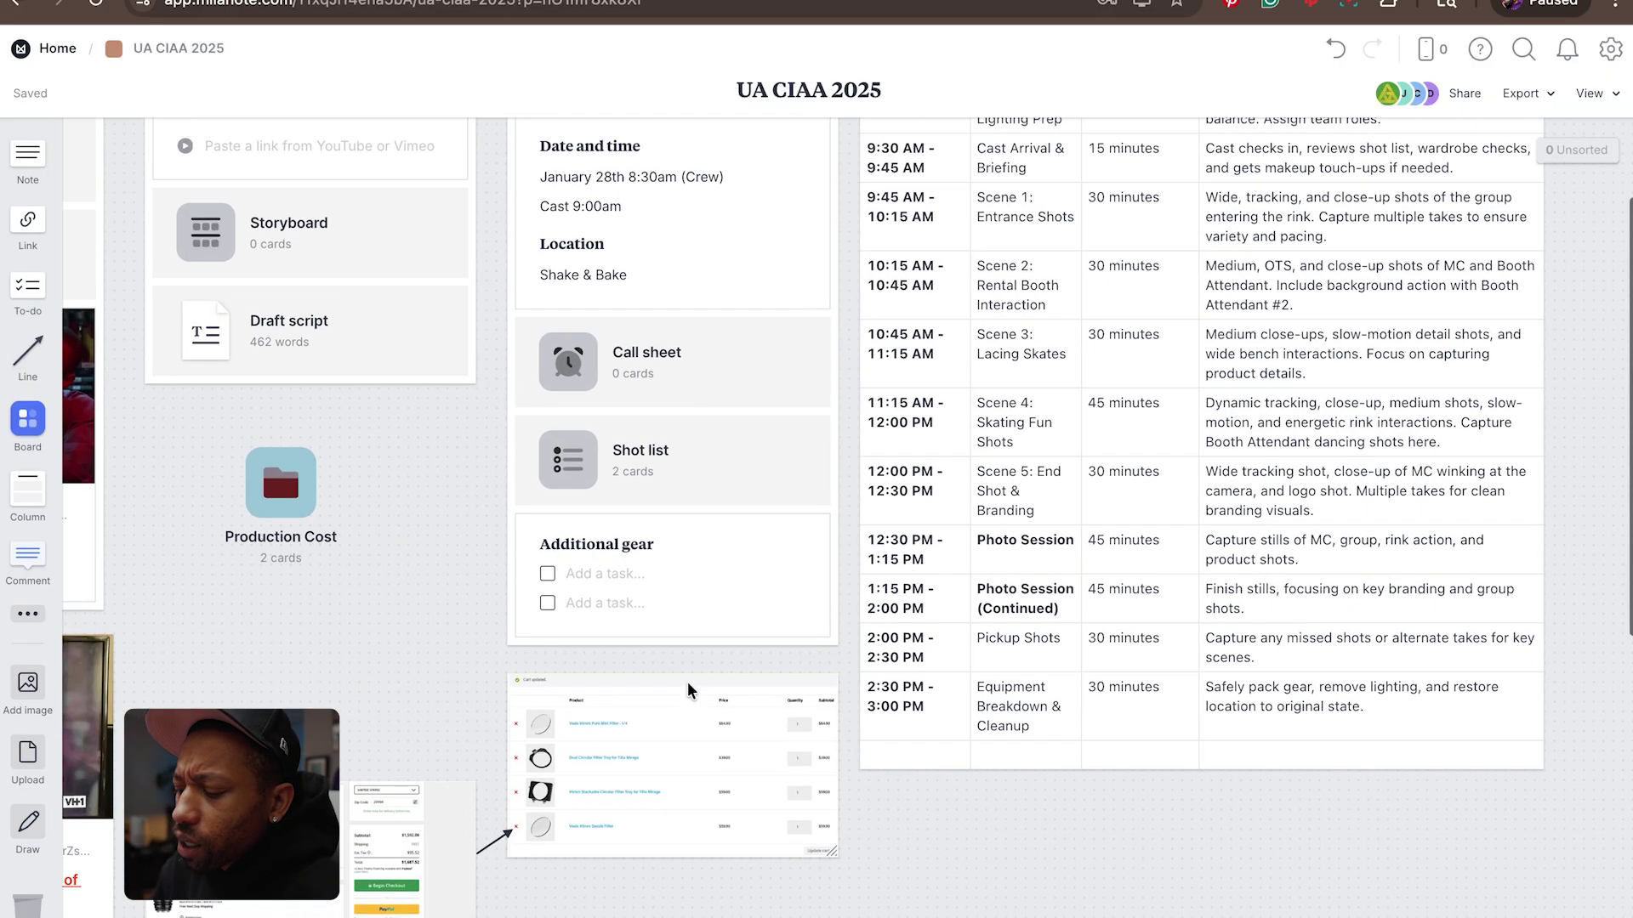
pyautogui.hscroll(-8, 730, 707)
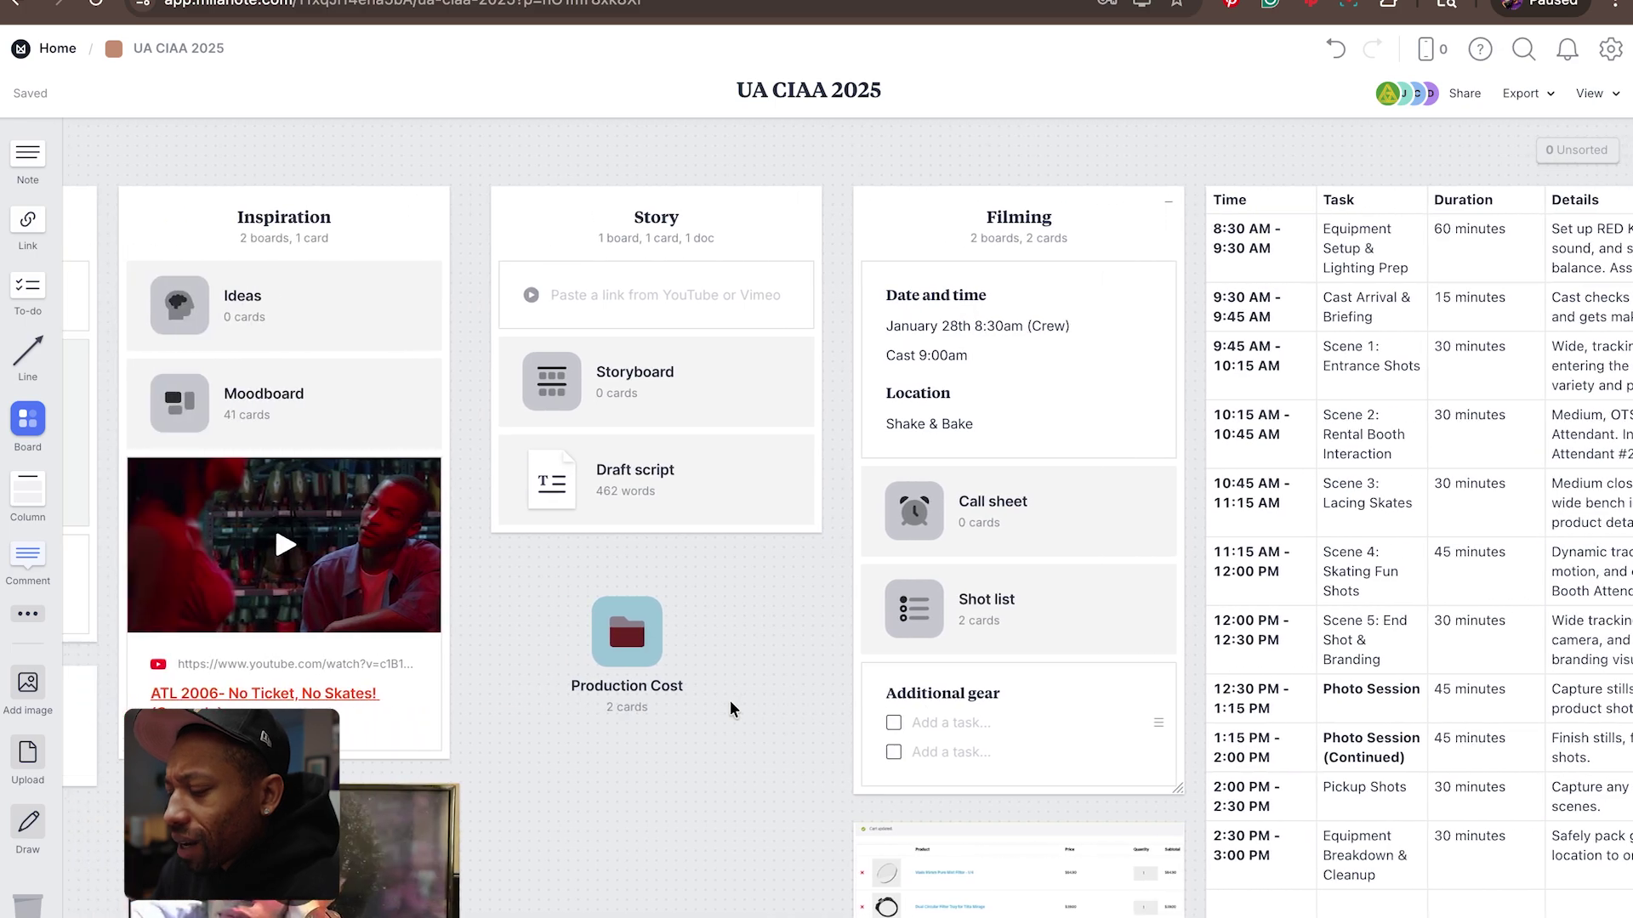